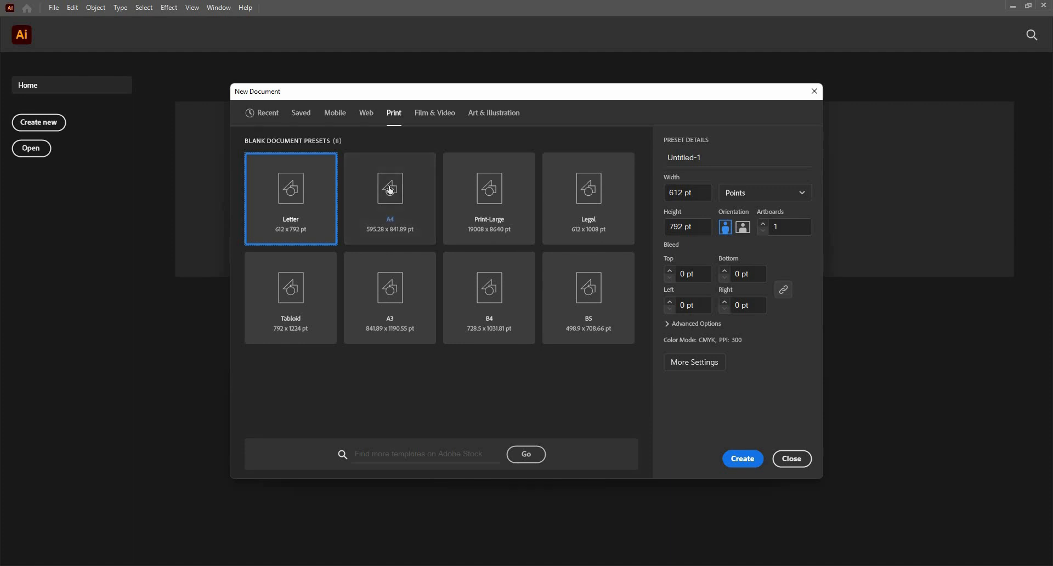
Create a new A4 print document in landscape orientation.
click(390, 191)
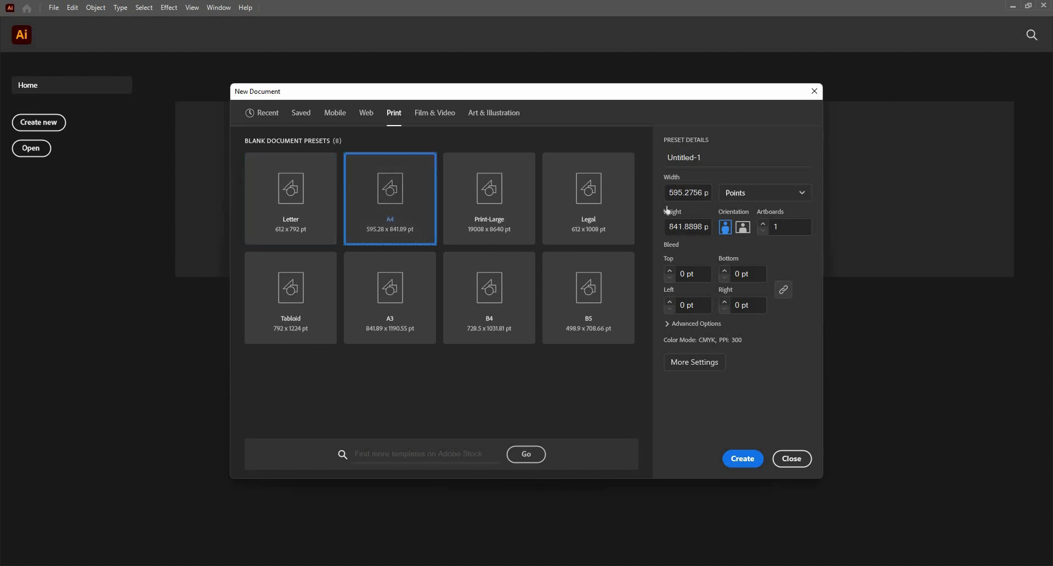
click(742, 227)
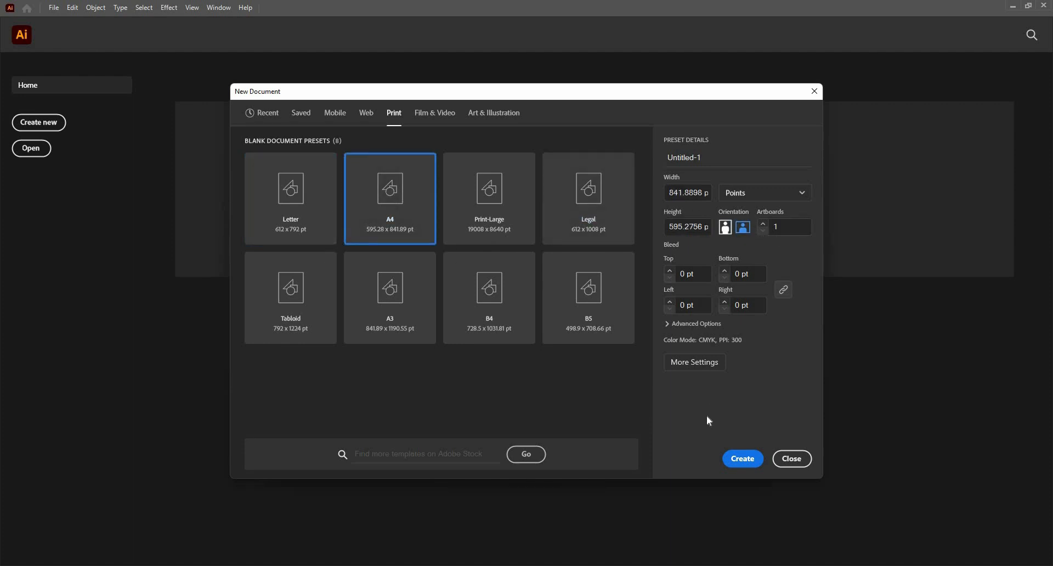
click(739, 462)
click(741, 463)
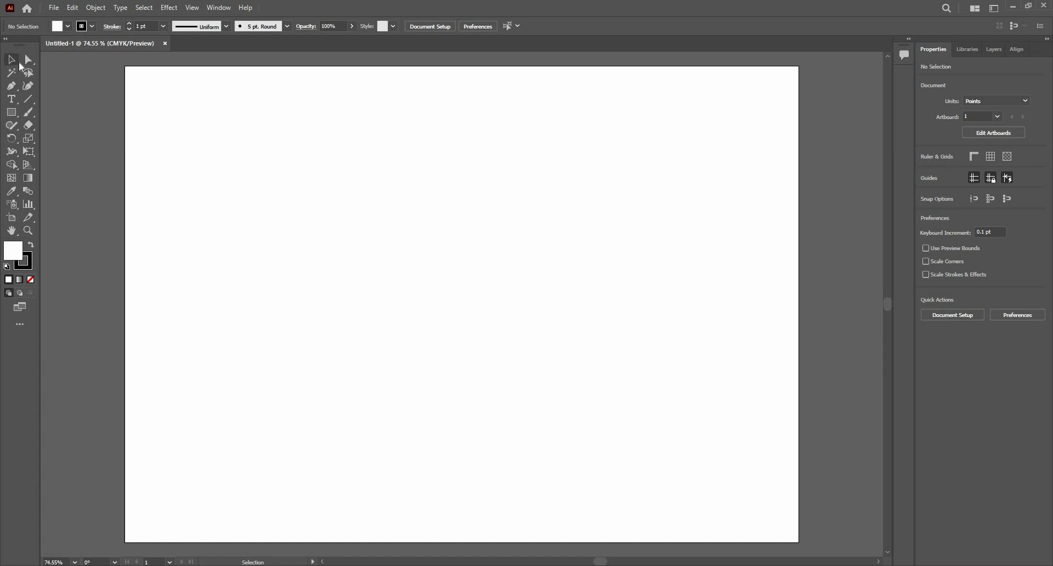
Draw a white square about 313 pt wide, left of the artboard's centre.
click(15, 116)
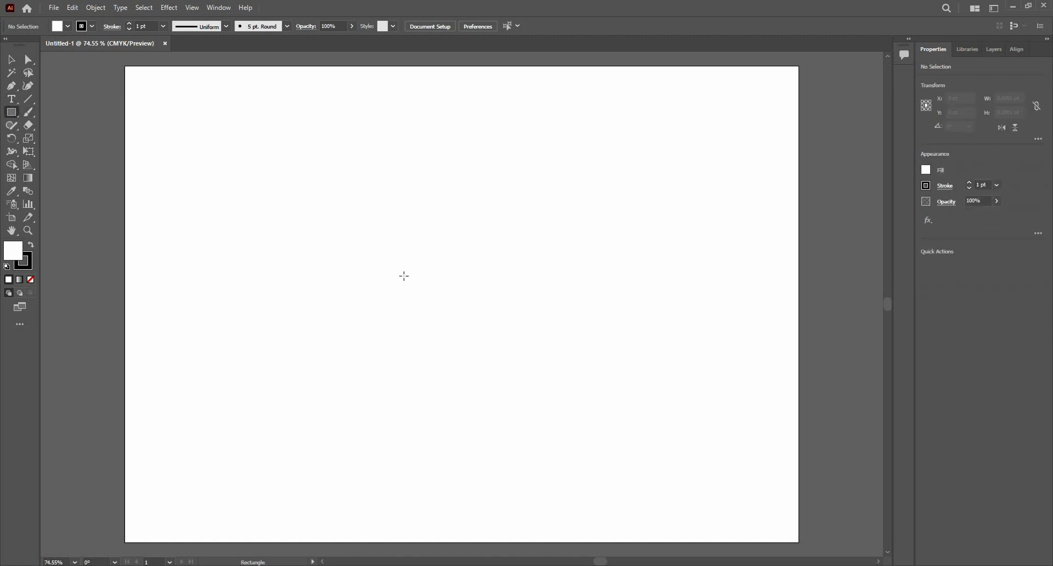
drag(246, 149, 404, 276)
drag(497, 352, 496, 351)
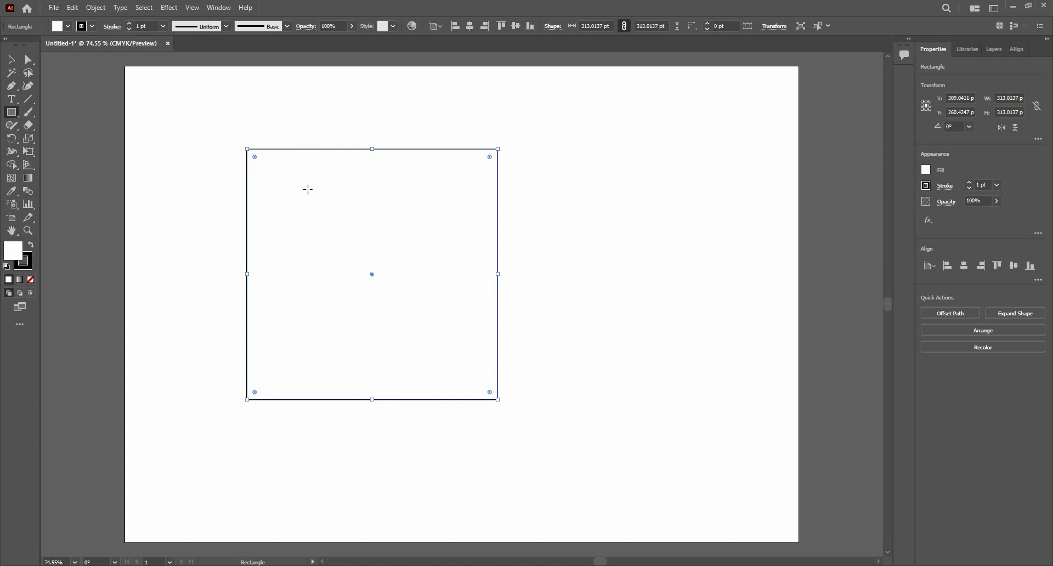
Place the linked image 5a02f584a4b39a1cdc54deb735a64b2e from Downloads over the square, about 367 by 411 pt.
click(54, 9)
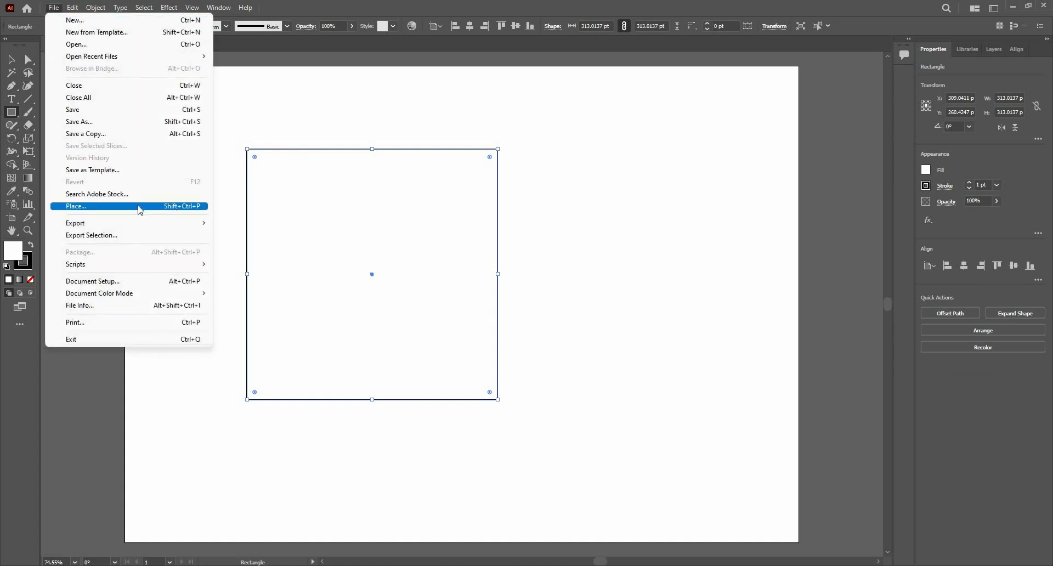
click(196, 206)
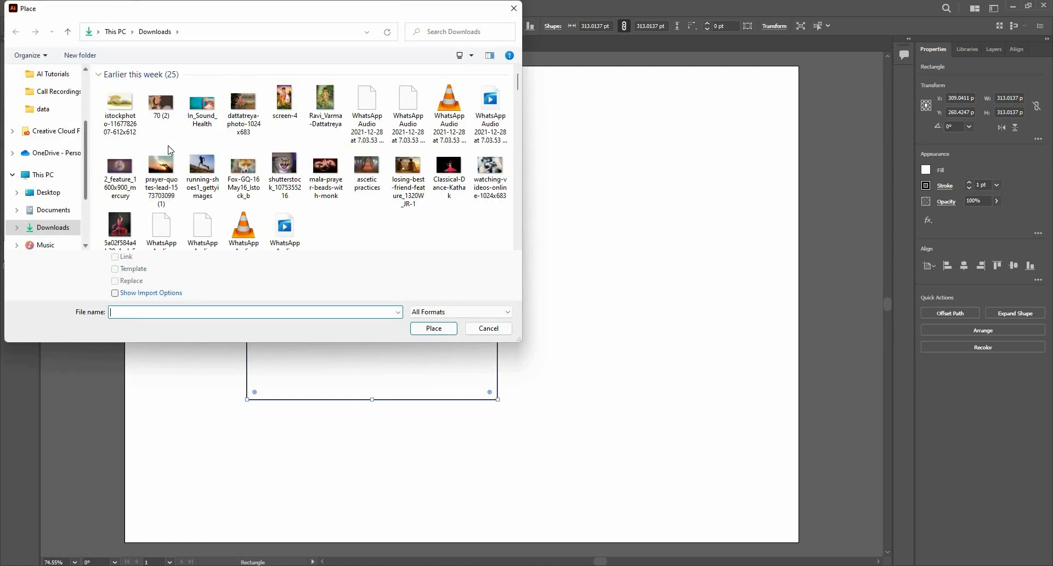
scroll(159, 175, down, 1)
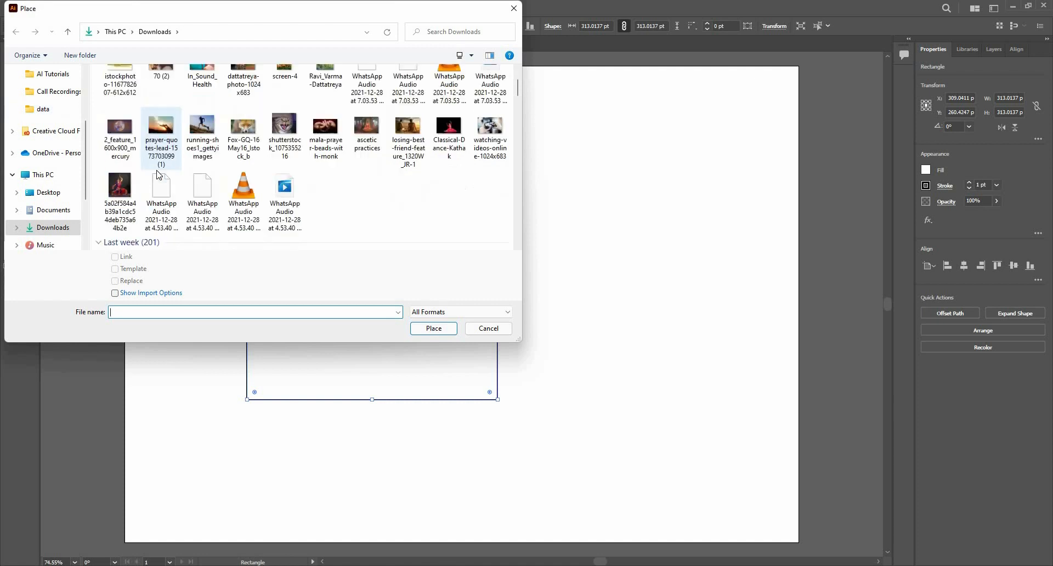
scroll(159, 176, down, 1)
click(120, 148)
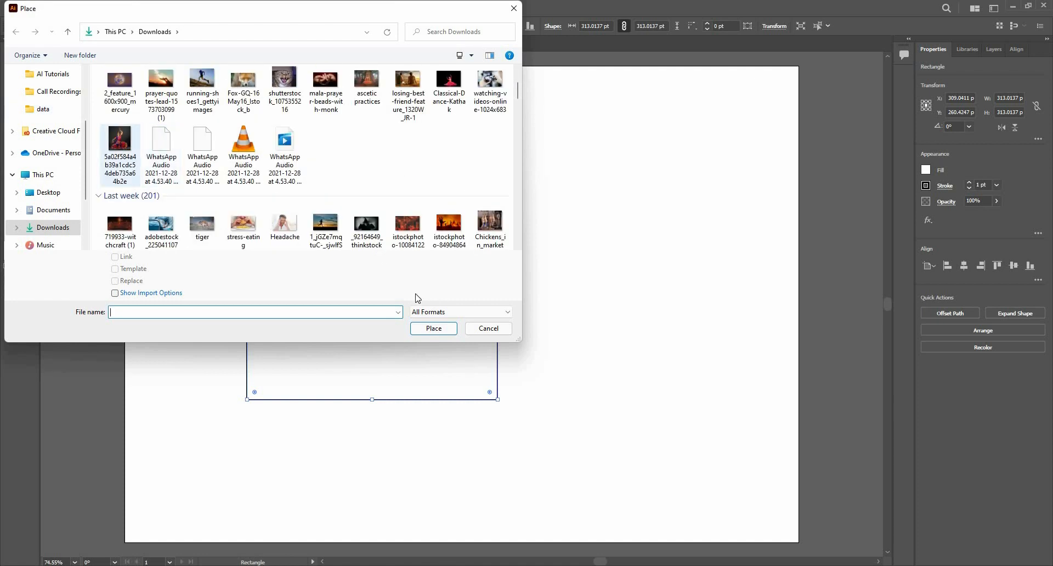
click(426, 329)
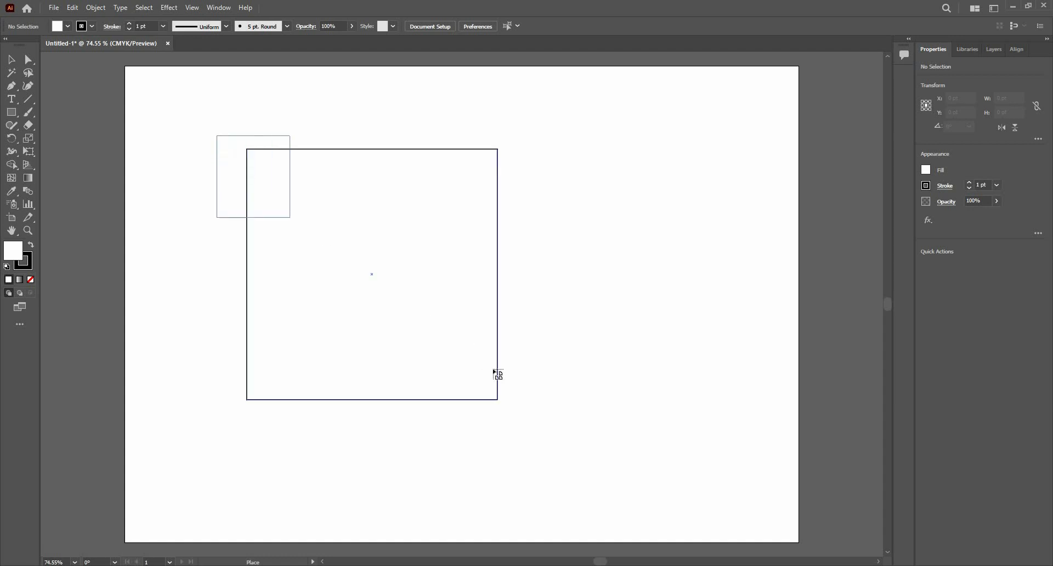
drag(498, 375, 660, 469)
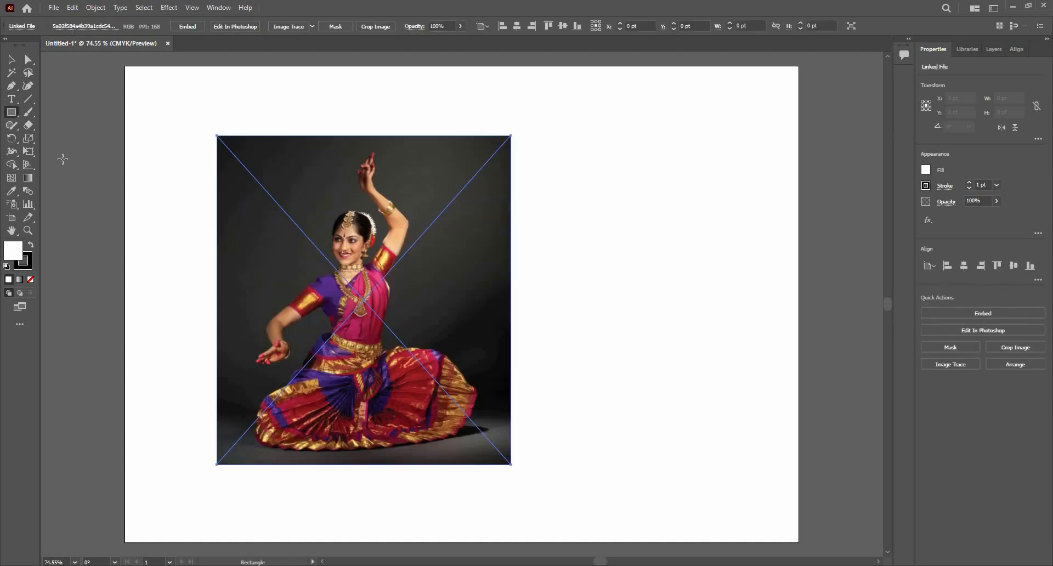
Move the dancer image down about 54 pt and send it to the back, behind the square.
key(v)
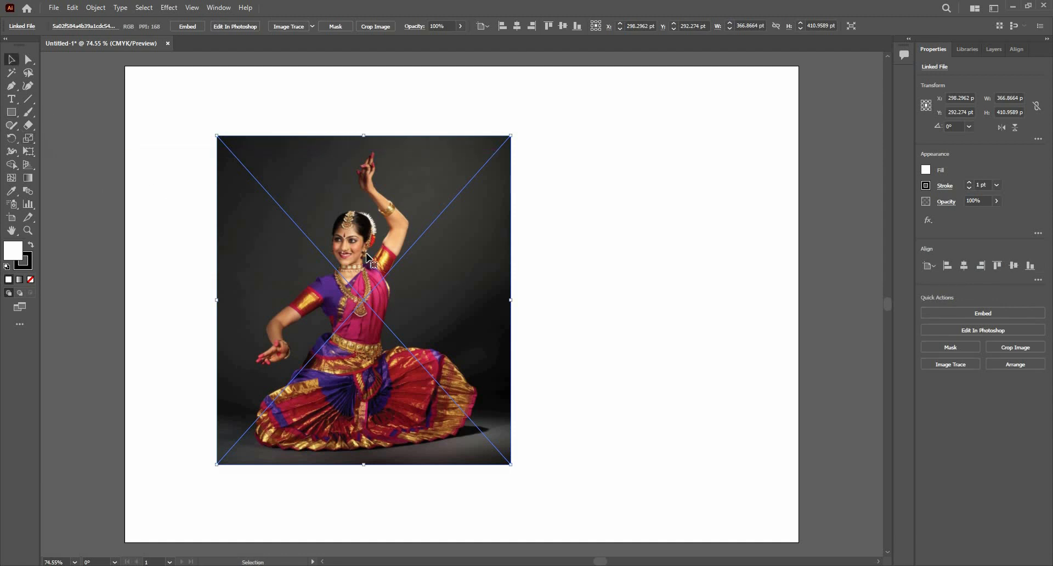
drag(336, 237, 334, 281)
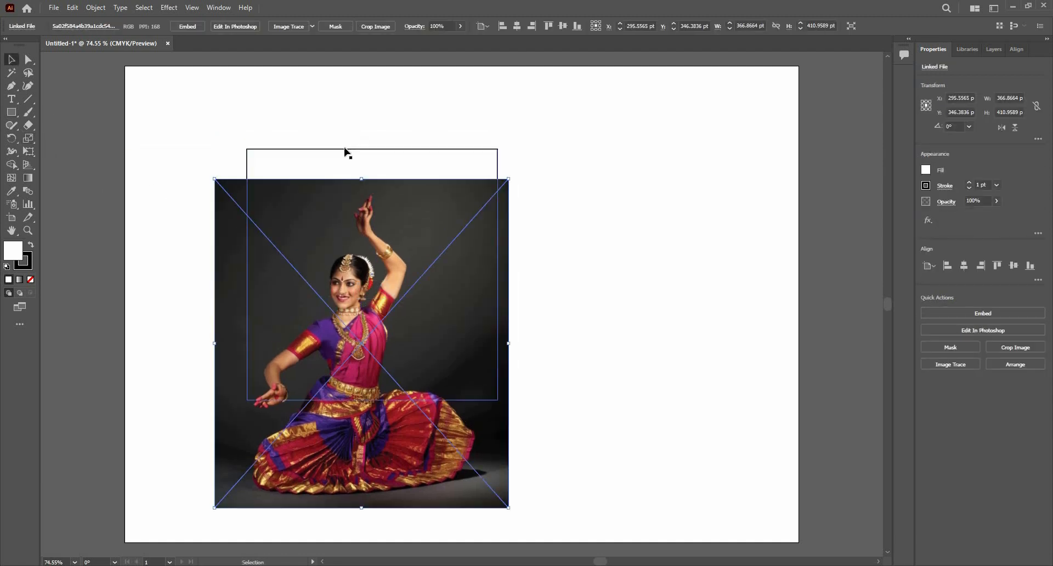
click(329, 157)
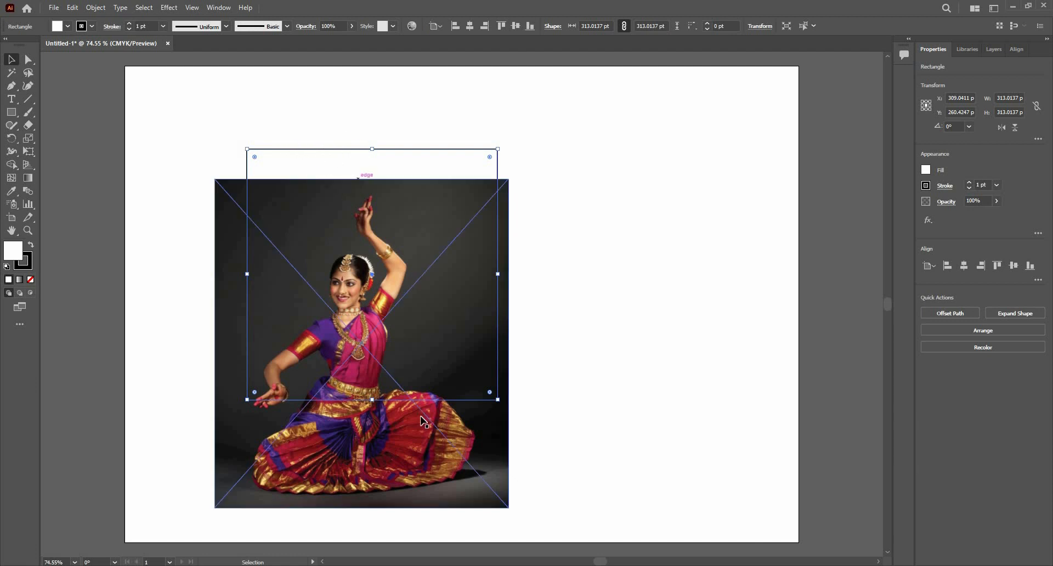
click(383, 476)
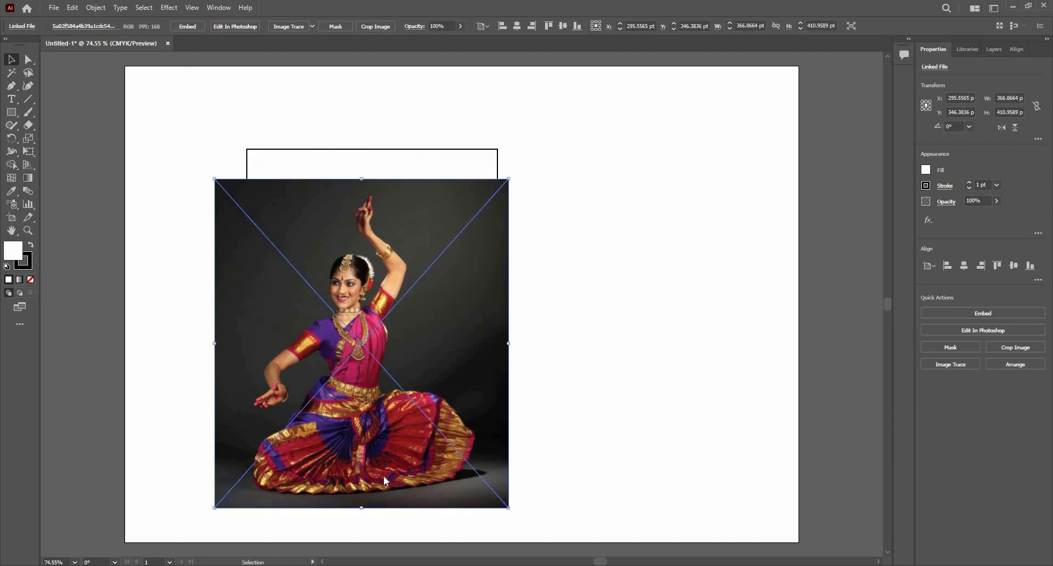
right_click(384, 475)
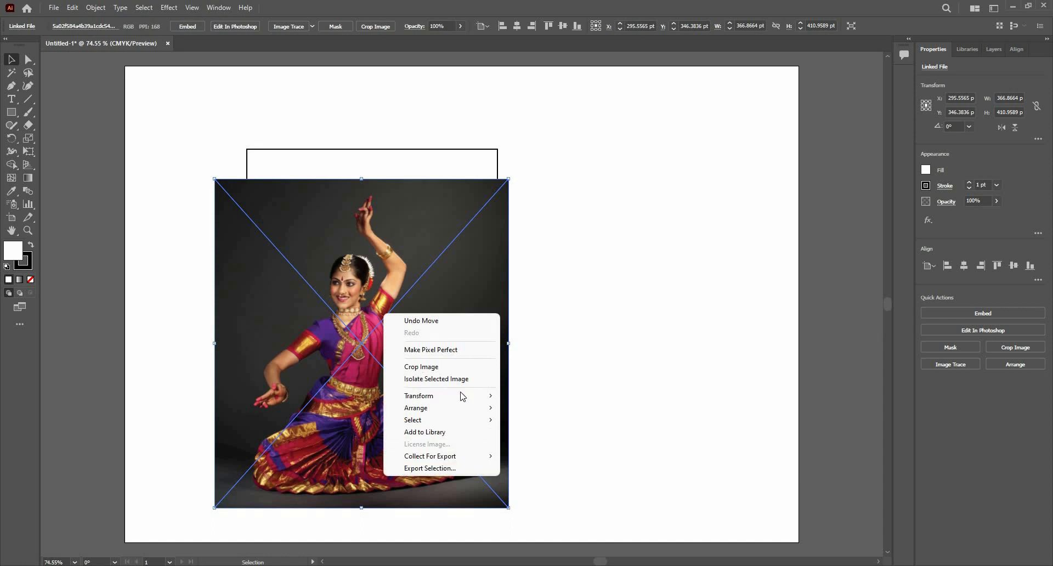
mouse_move(482, 408)
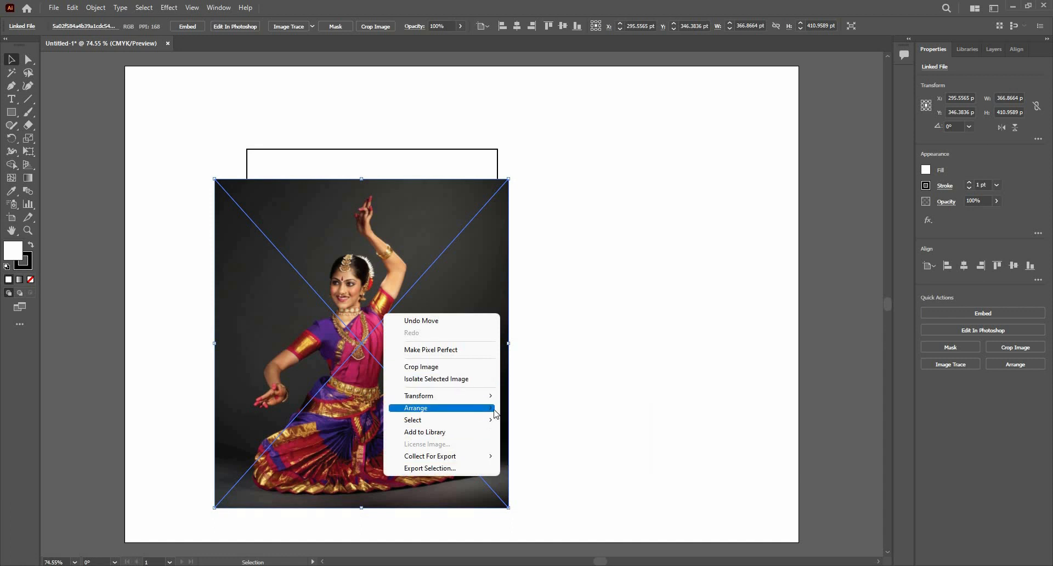
click(516, 447)
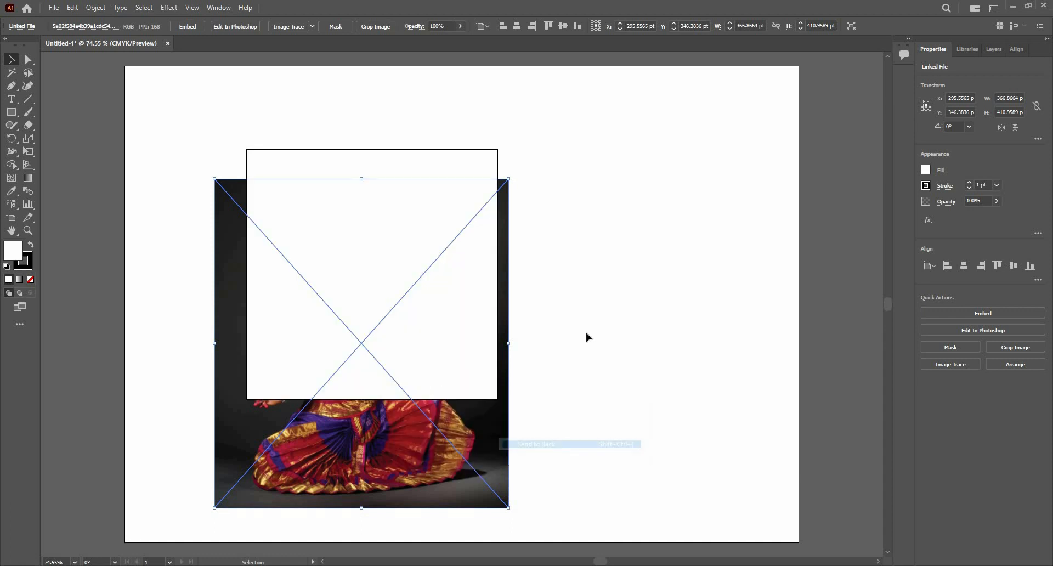
Move the square down over the dancer image and make a clipping mask from the two objects.
drag(431, 305, 425, 348)
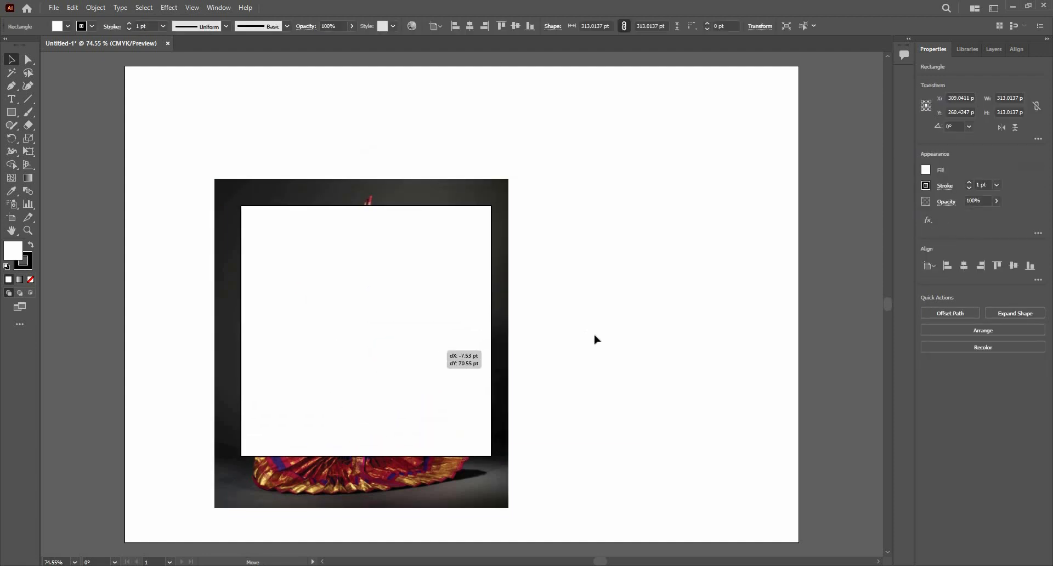
click(377, 190)
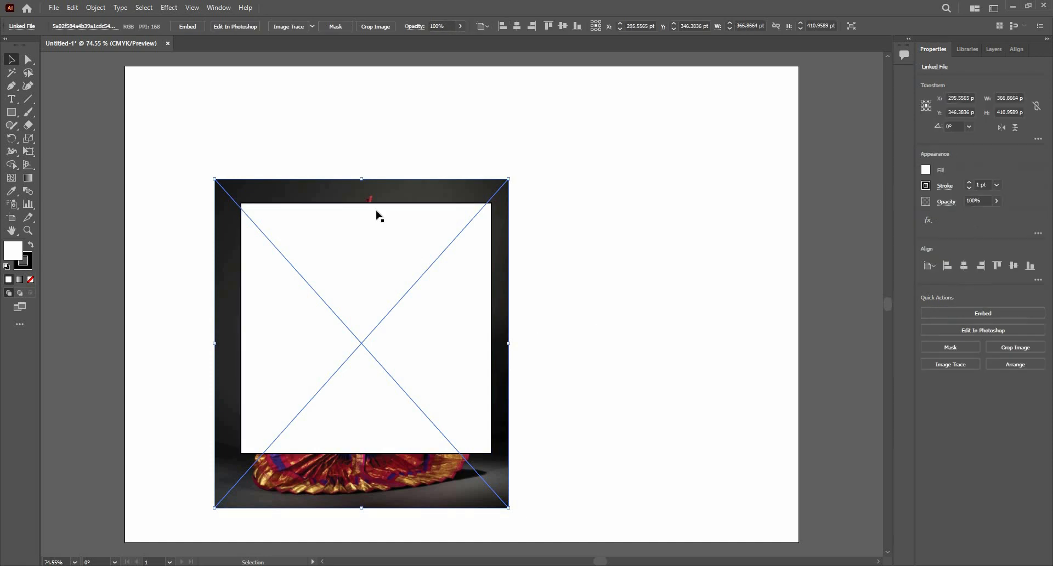
click(334, 145)
drag(333, 135, 370, 310)
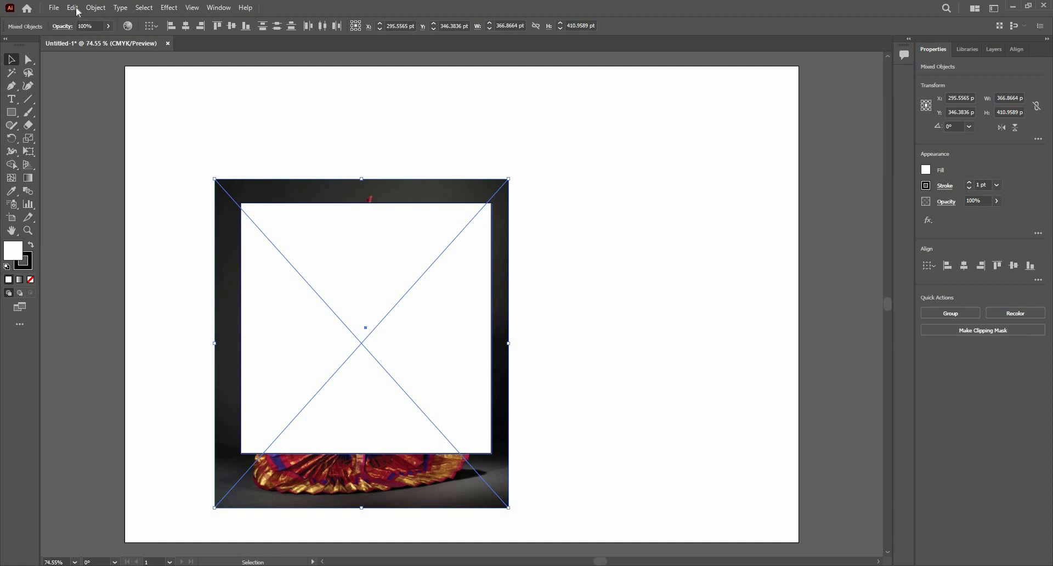
click(96, 7)
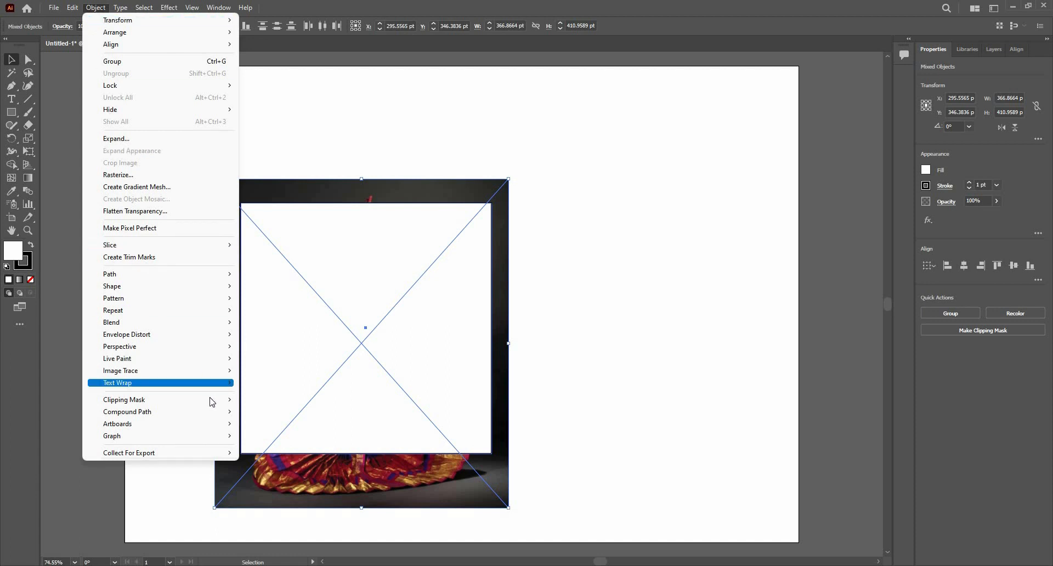
mouse_move(271, 405)
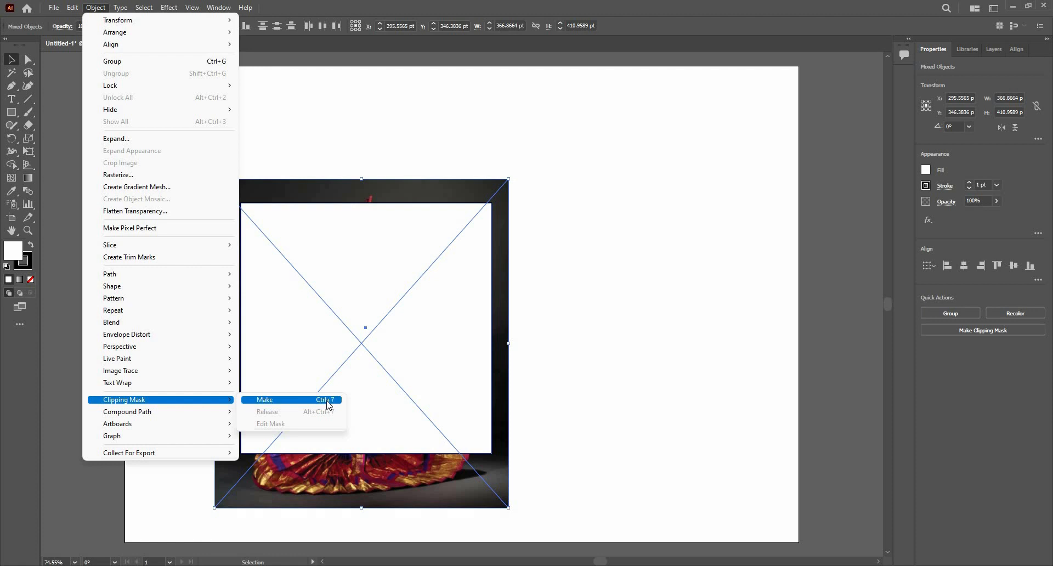
drag(573, 160, 448, 323)
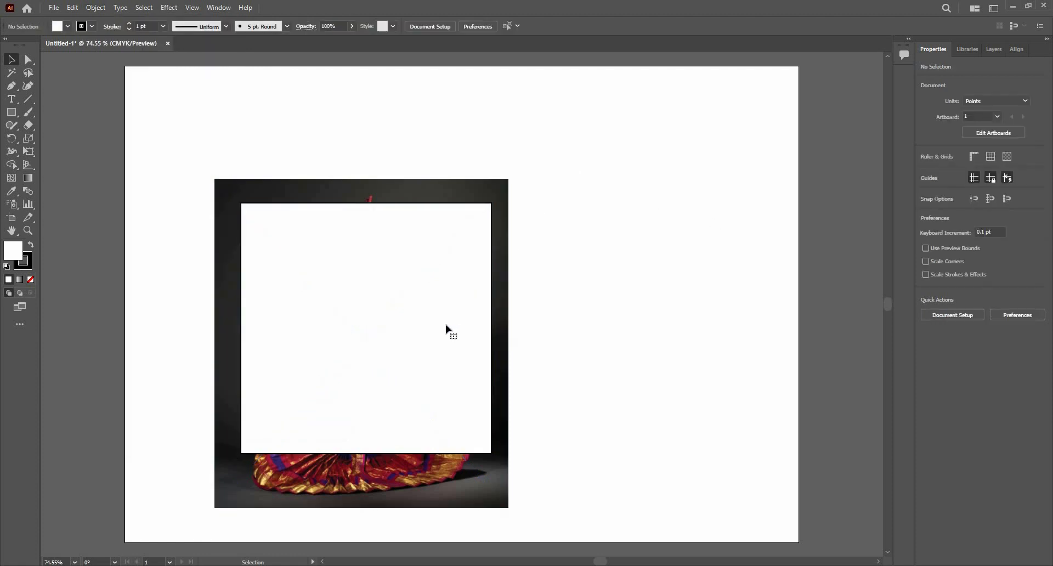
key(ctrl+7)
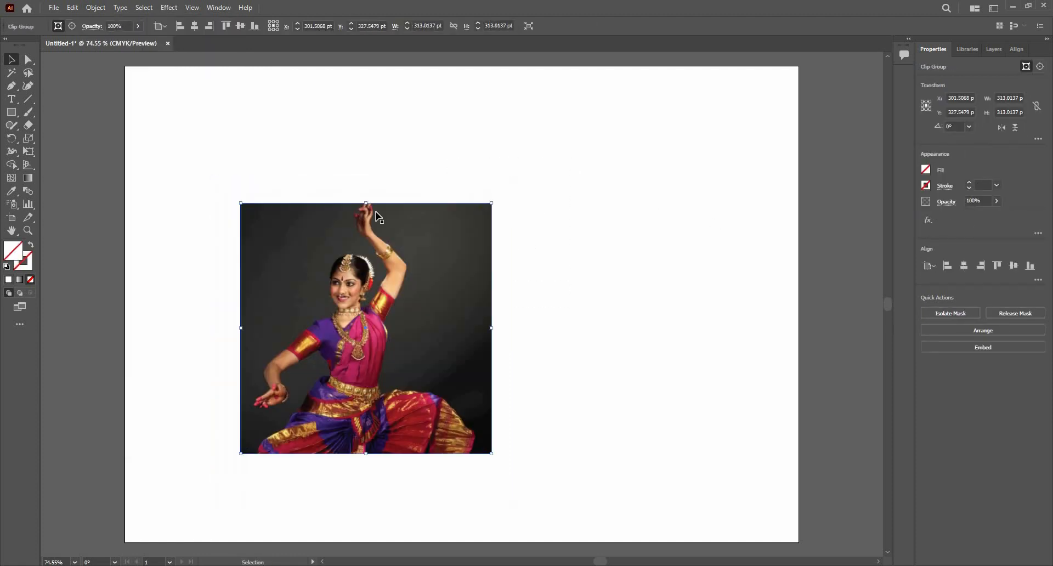
click(219, 320)
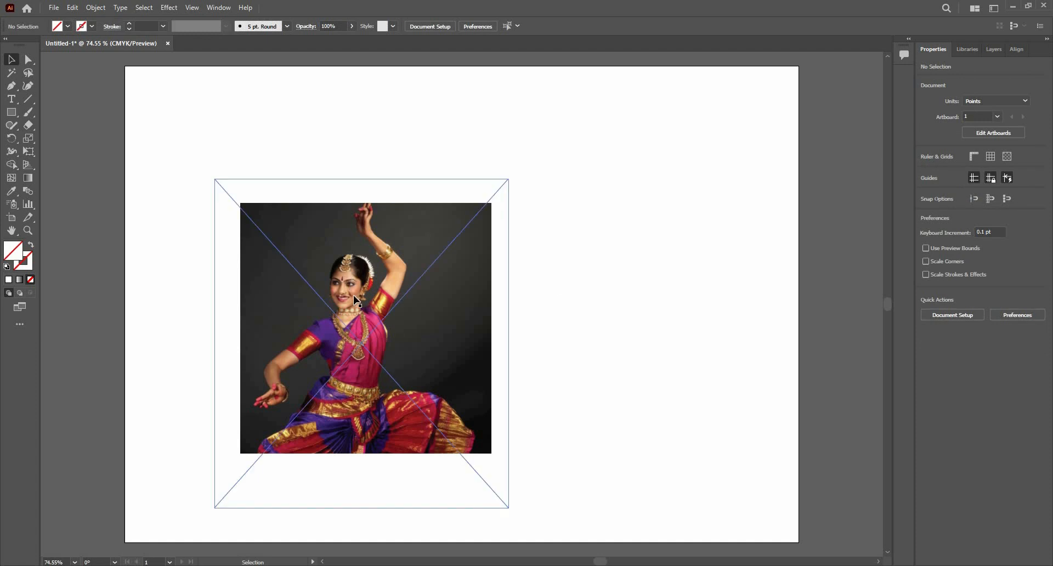
Isolate the clip group, shift the image slightly down and right inside the mask, and scale it proportionally to about 320 by 358 pt.
key(ctrl+1)
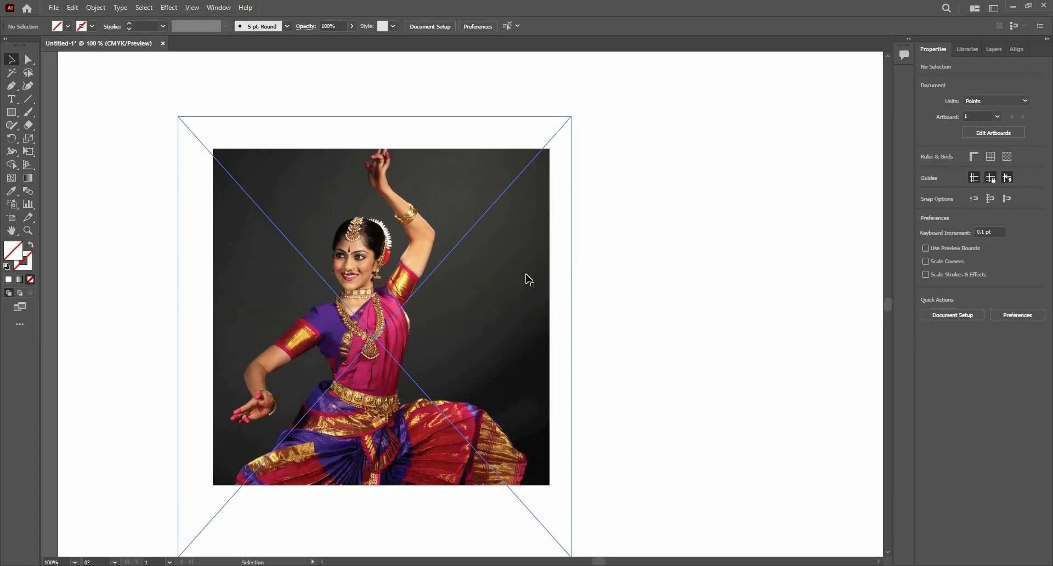
key(ctrl+minus)
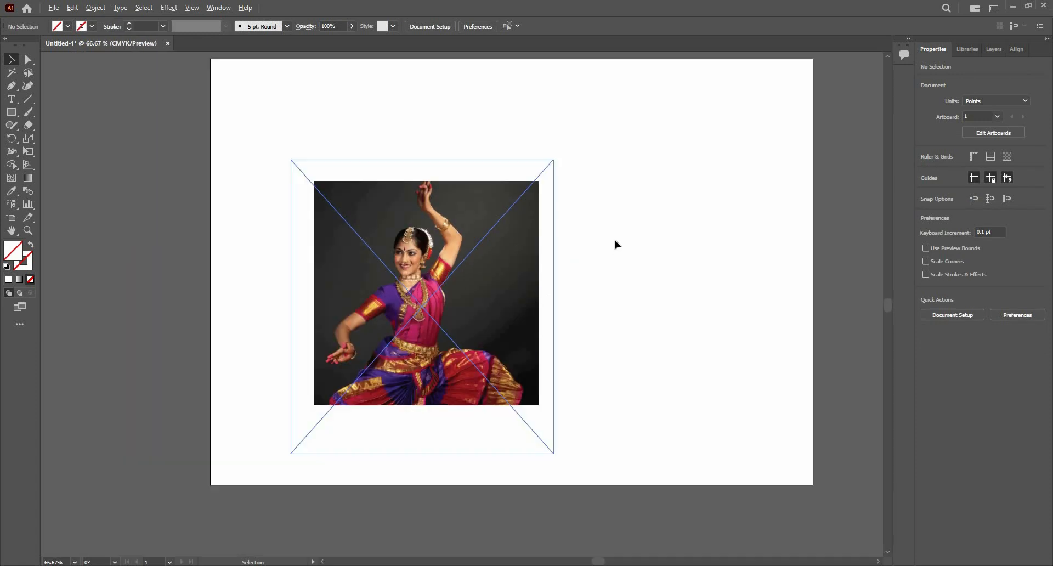
double_click(429, 255)
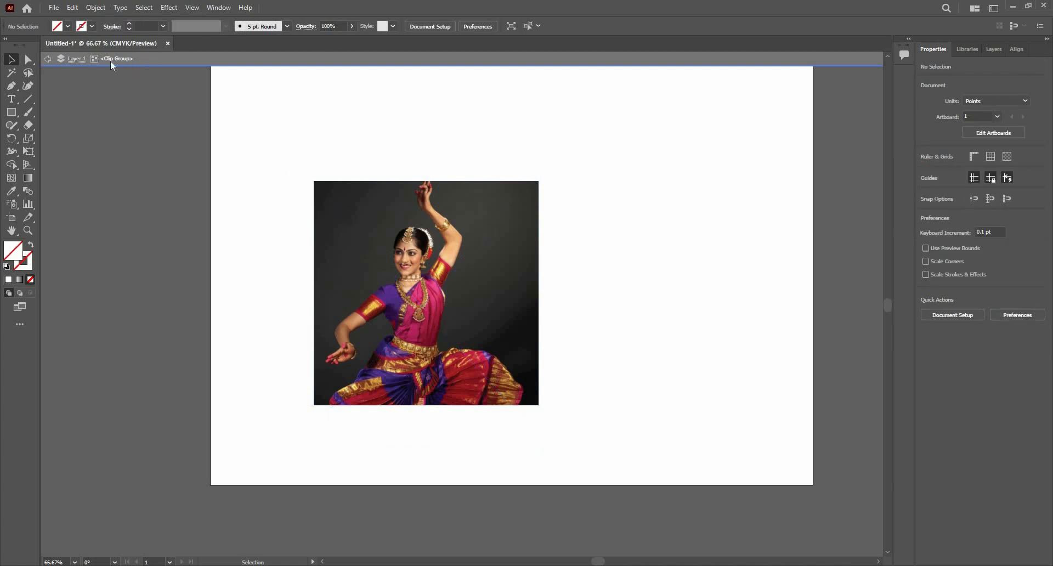
click(406, 273)
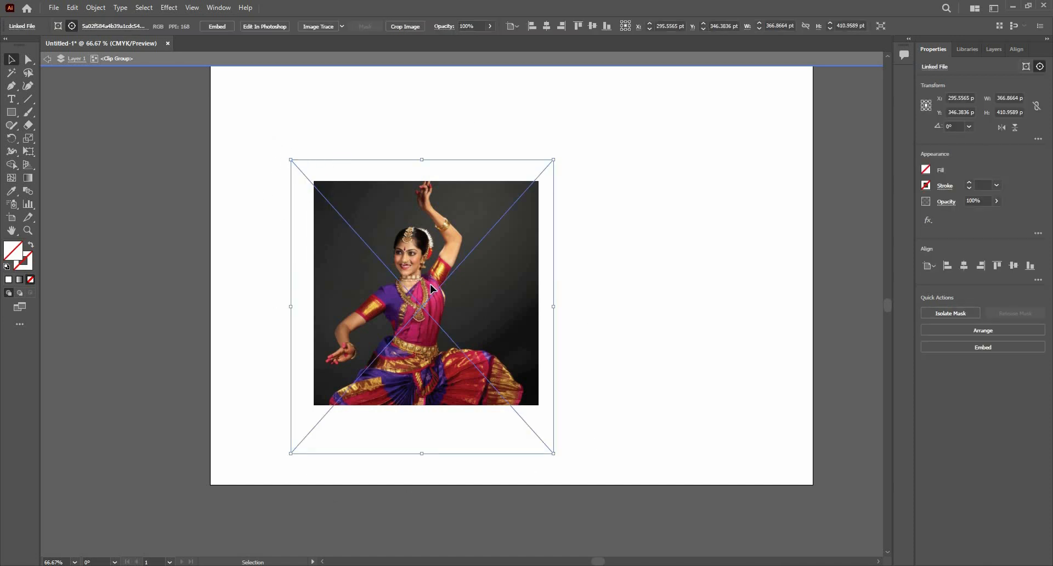
drag(432, 290, 436, 300)
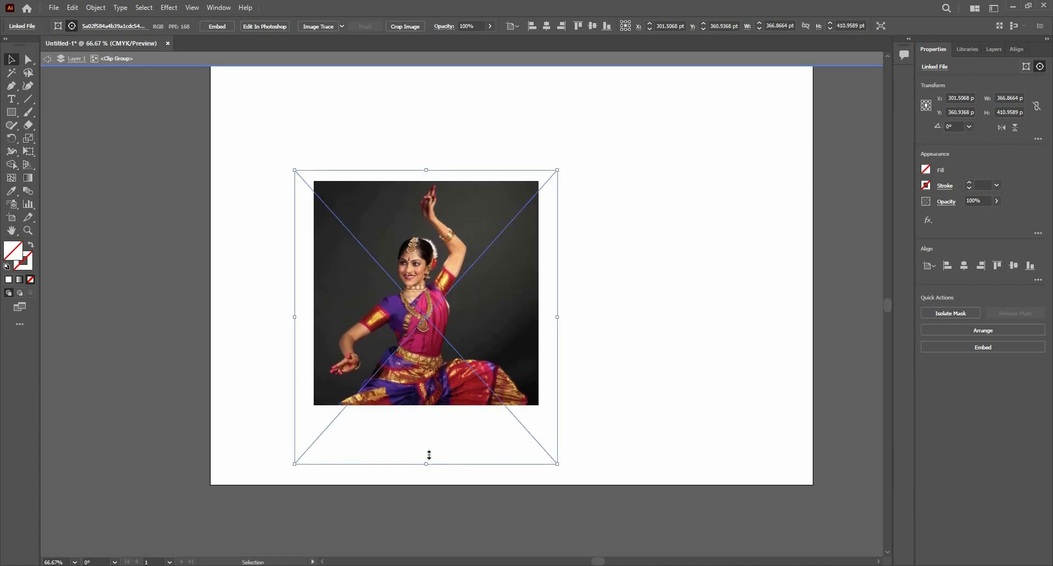
drag(429, 455, 428, 426)
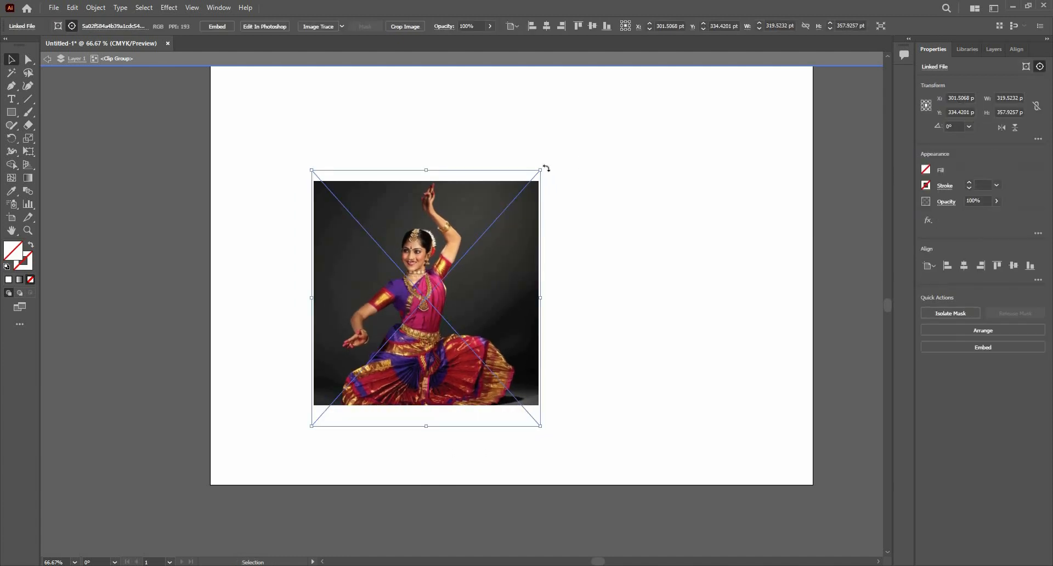
Try rotating the image inside the mask clockwise and undo the rotation.
drag(546, 165, 577, 196)
key(ctrl+z)
Exit the clip group's isolation mode.
click(323, 127)
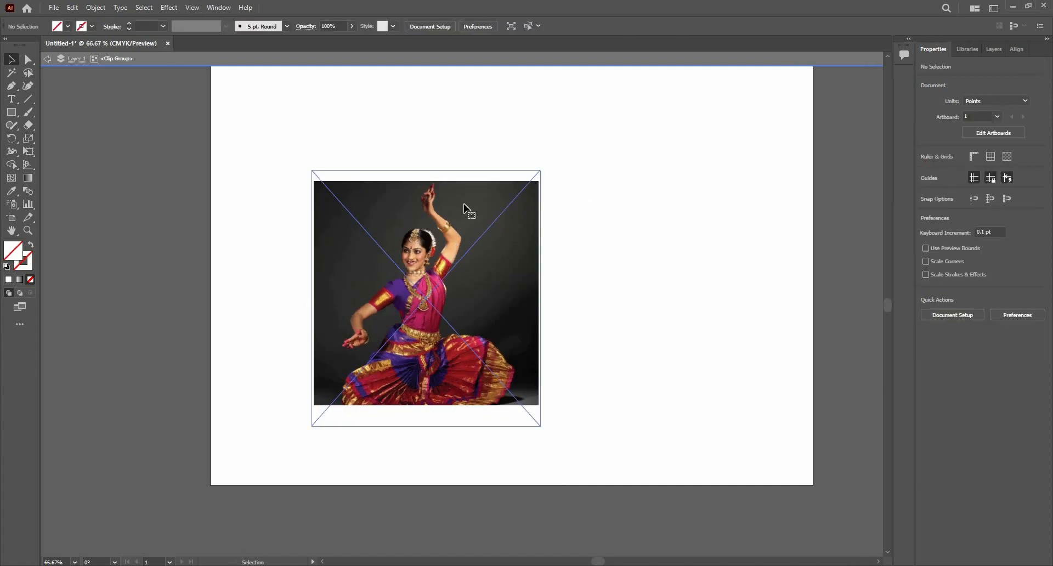
click(453, 233)
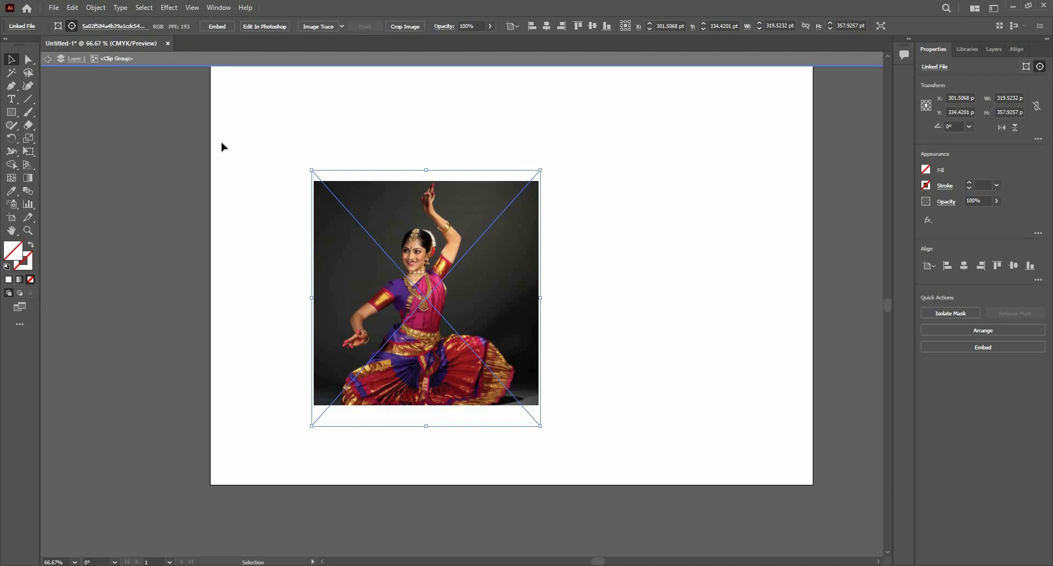
double_click(200, 153)
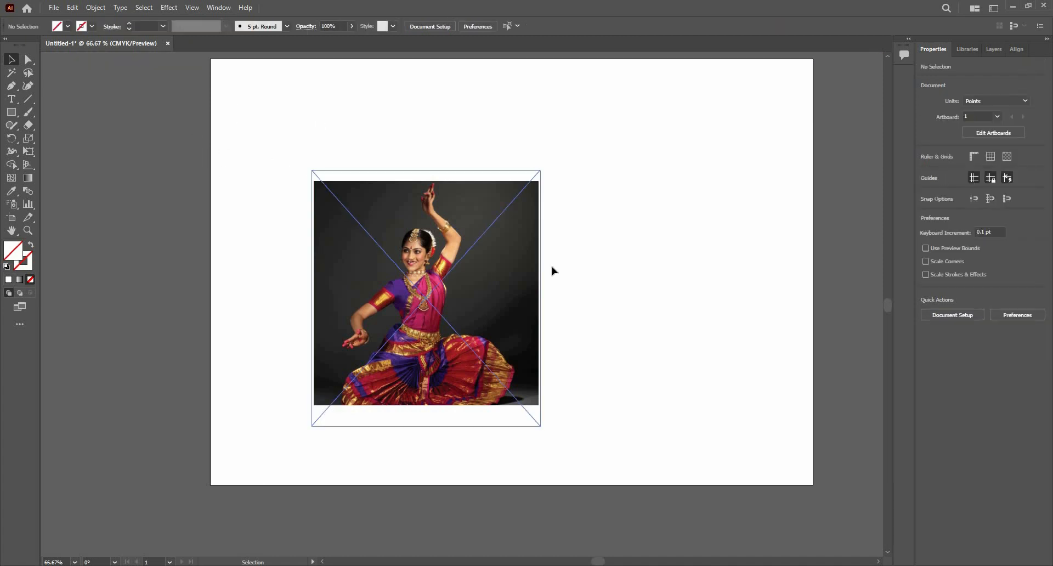
Move the clipped dancer image up and left until it slightly overhangs the artboard's left edge.
scroll(425, 291, down, 1)
scroll(432, 291, up, 1)
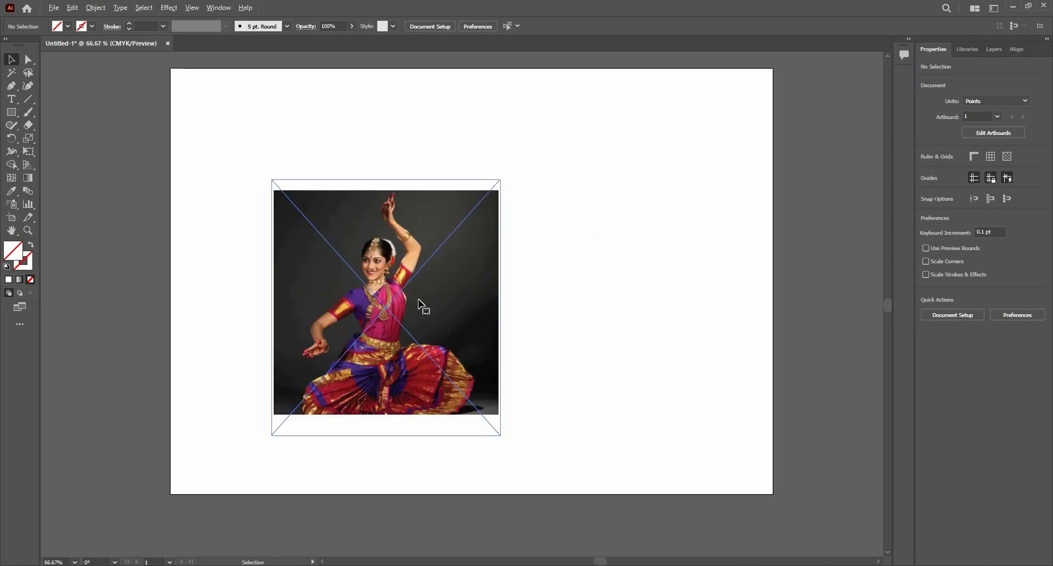
click(419, 294)
drag(346, 303, 417, 373)
drag(369, 302, 296, 243)
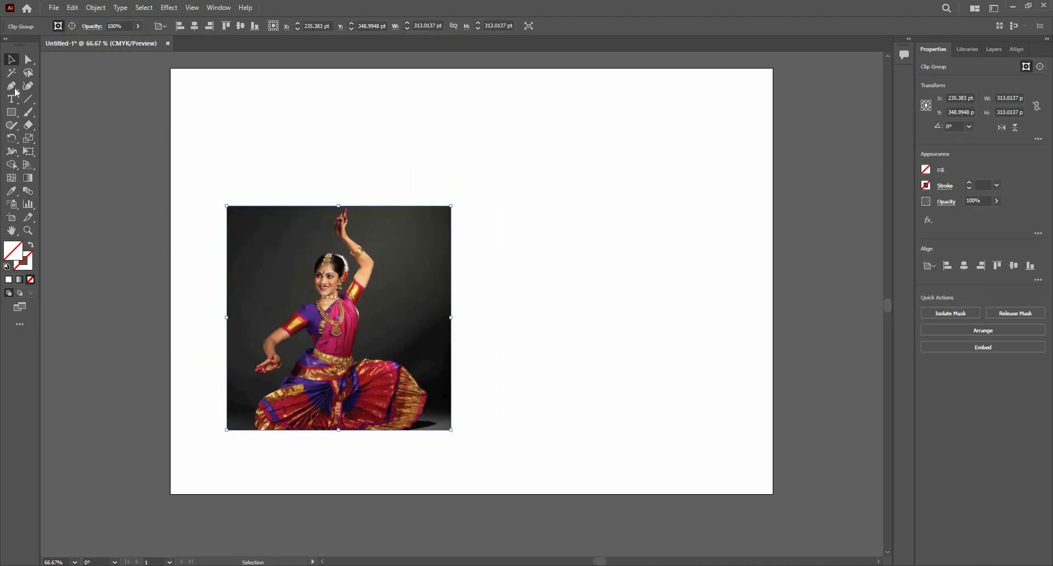
Draw a circle about 349 pt in diameter in the right half of the artboard with the Ellipse tool.
click(11, 111)
drag(67, 141, 78, 141)
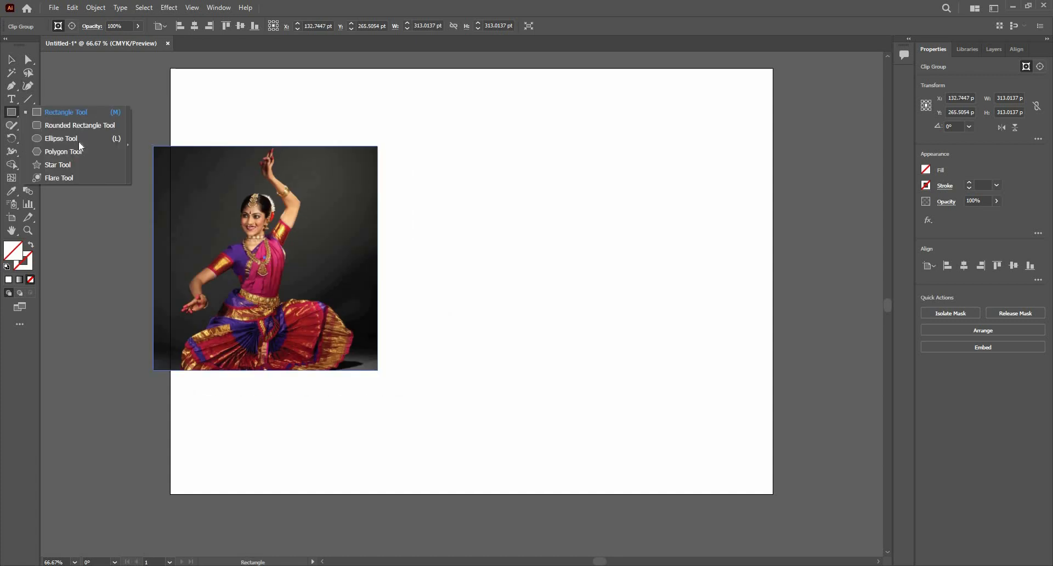
drag(462, 154, 679, 370)
drag(685, 406, 684, 404)
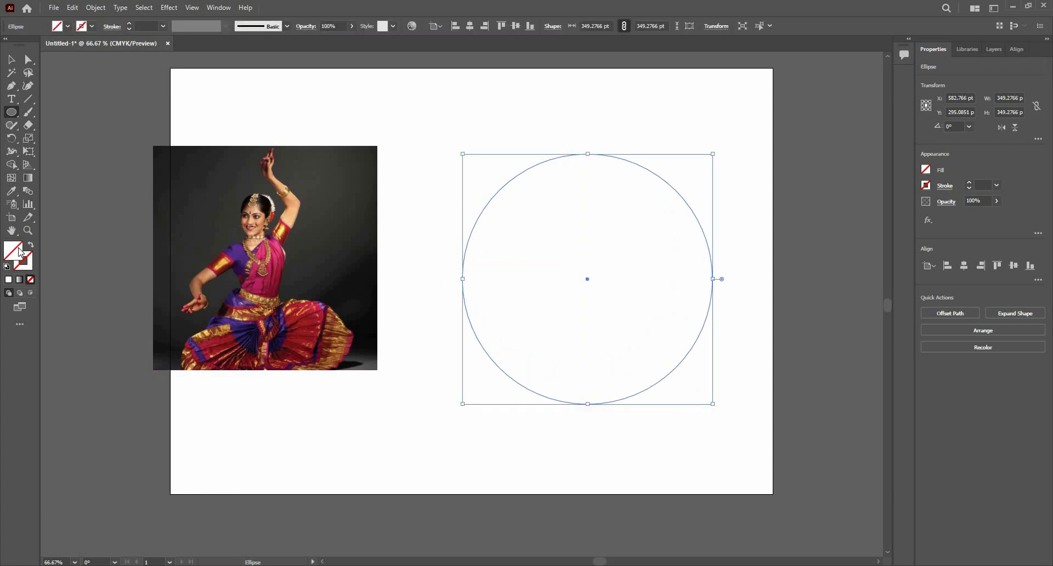
Fill the circle with the red colour F91616.
double_click(21, 253)
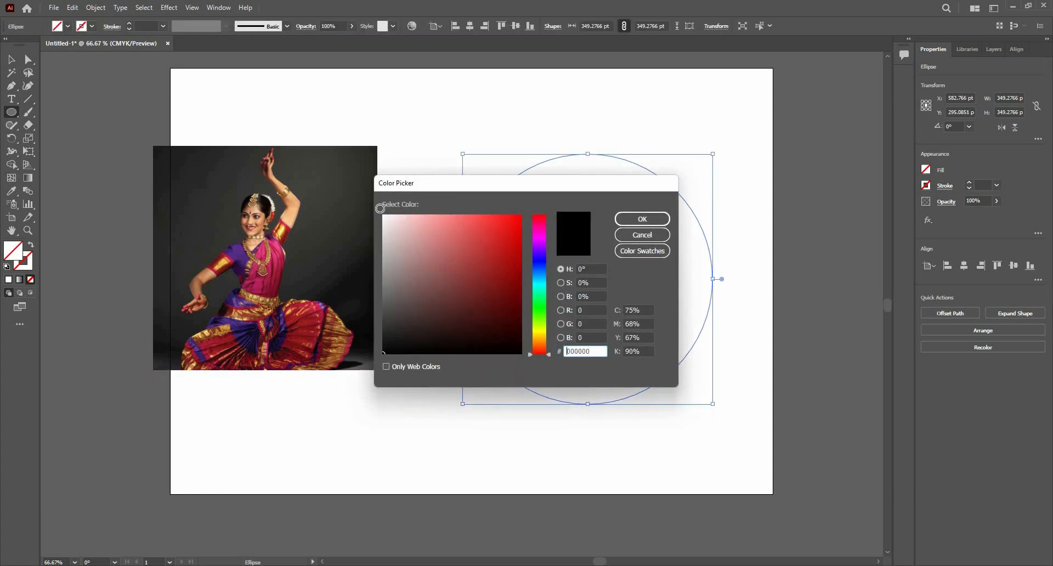
click(382, 215)
click(509, 217)
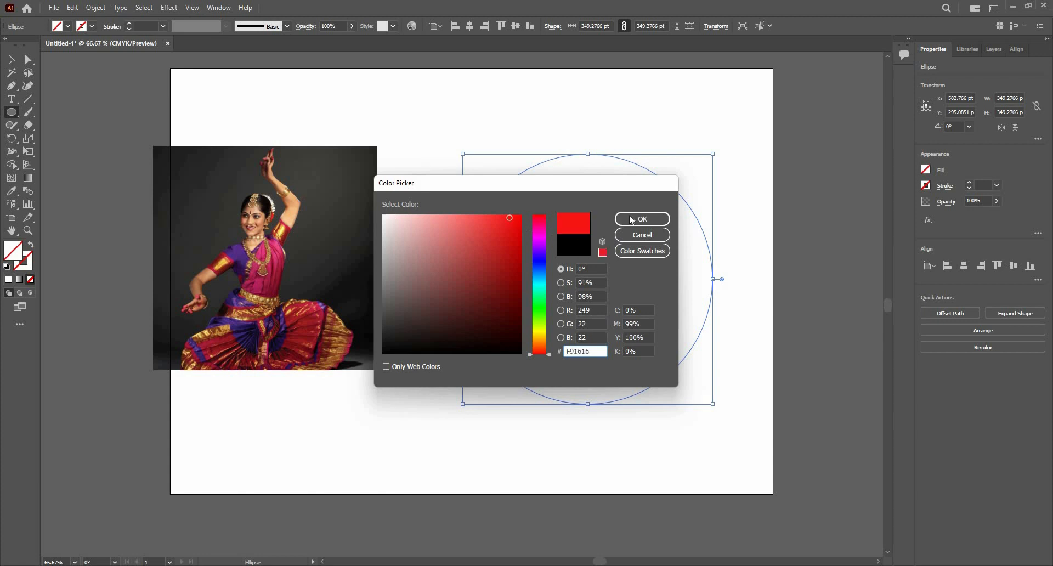
click(630, 217)
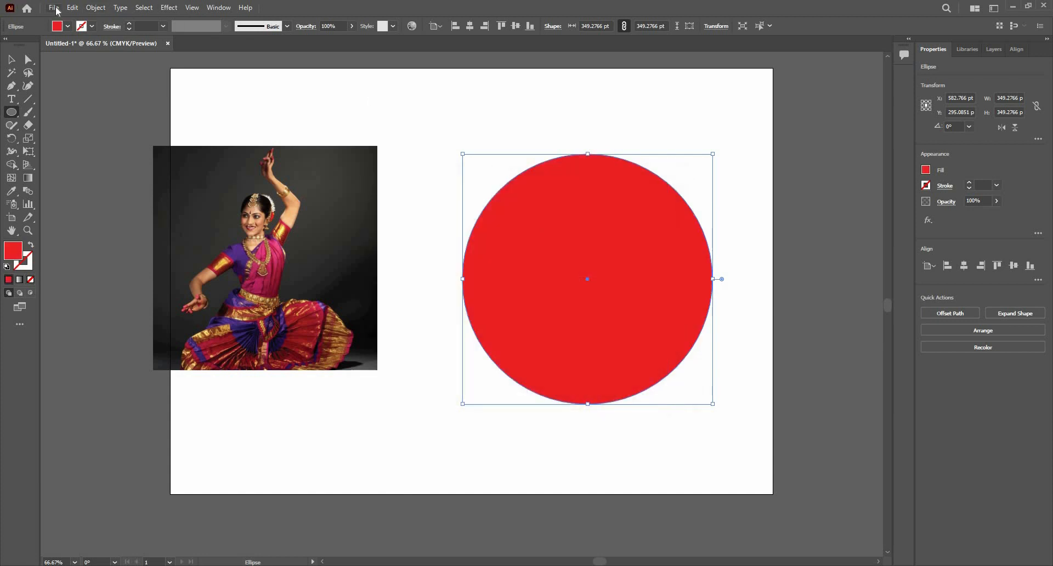
Place the Fox-GQ-16May16_Istock_b image as a linked file over the circle, about 705 by 397 pt.
key(ctrl+shift+p)
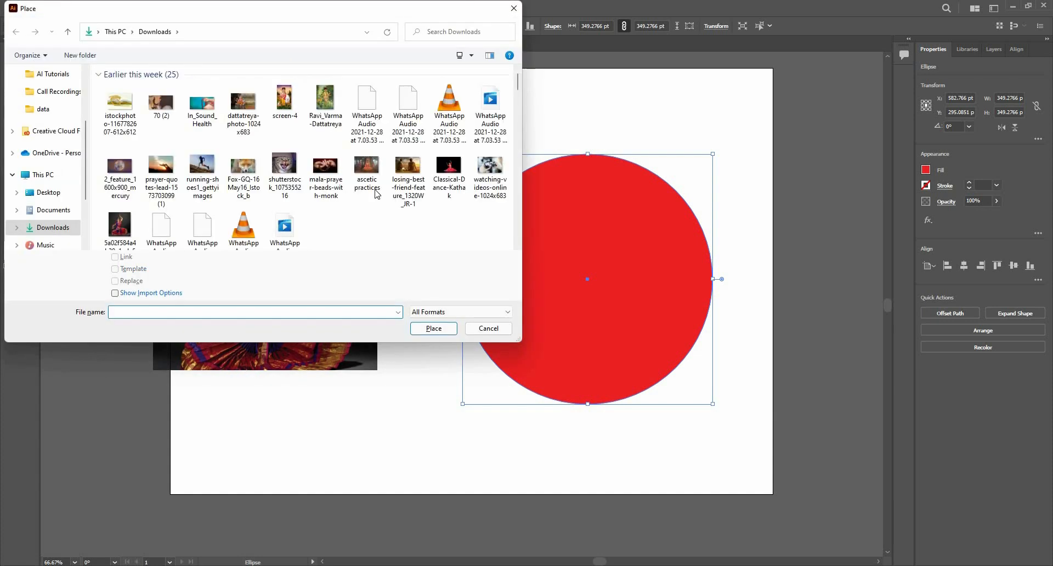
click(248, 180)
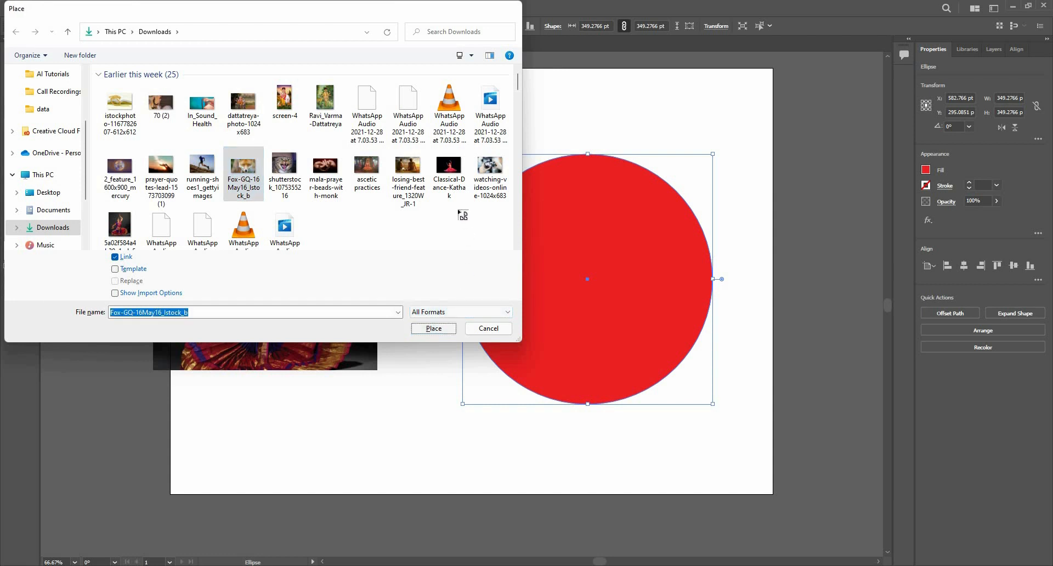
key(Return)
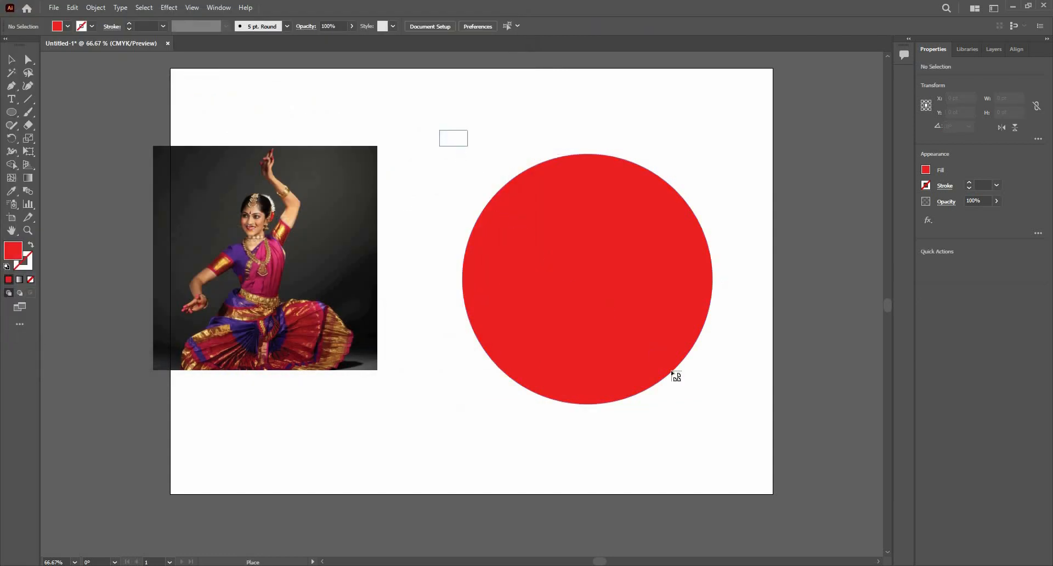
drag(671, 371, 878, 475)
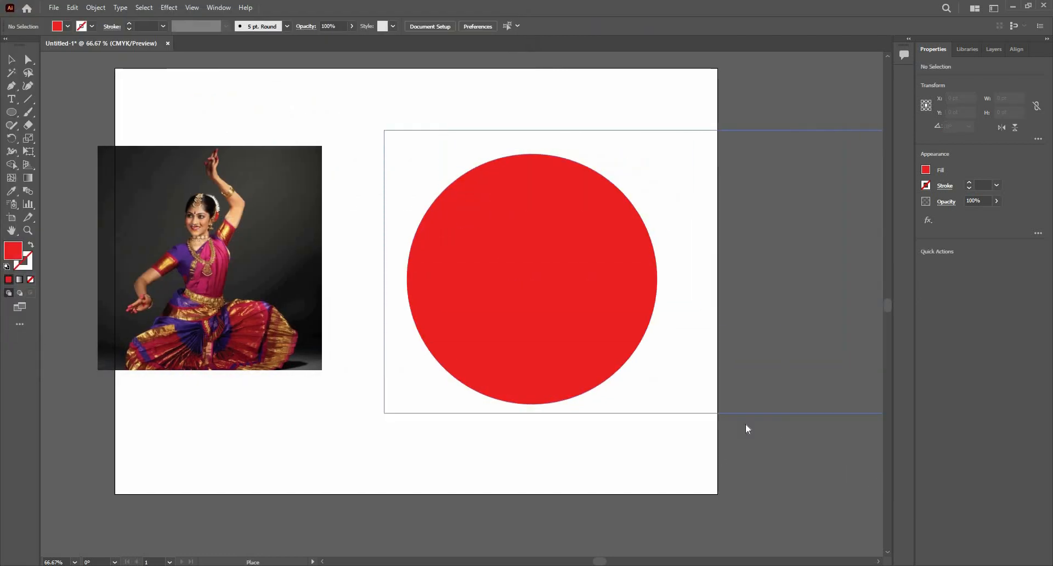
drag(746, 425, 758, 443)
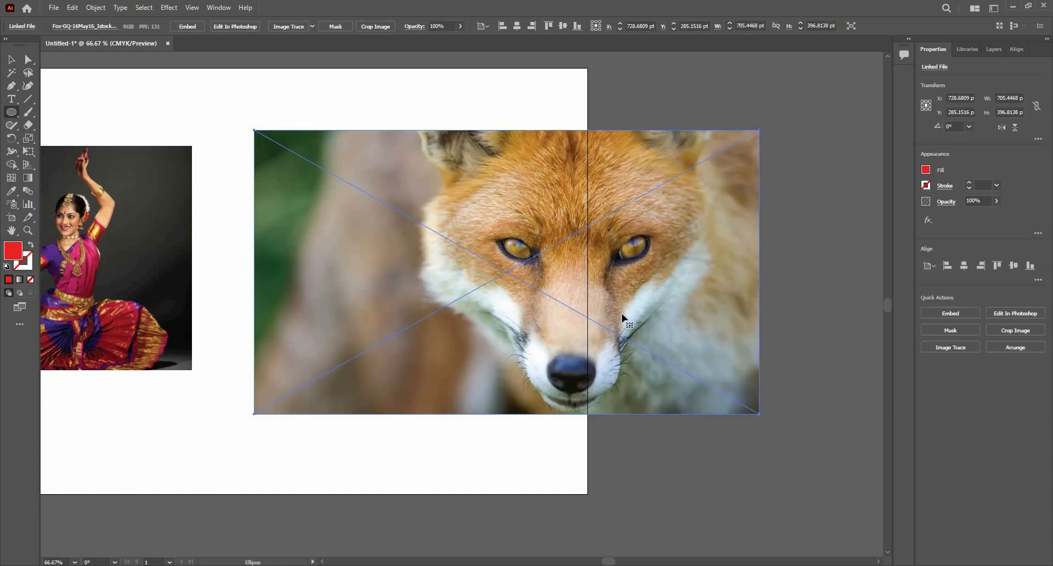
Reposition the fox image over the circle and embed it in the document.
key(v)
drag(538, 299, 482, 294)
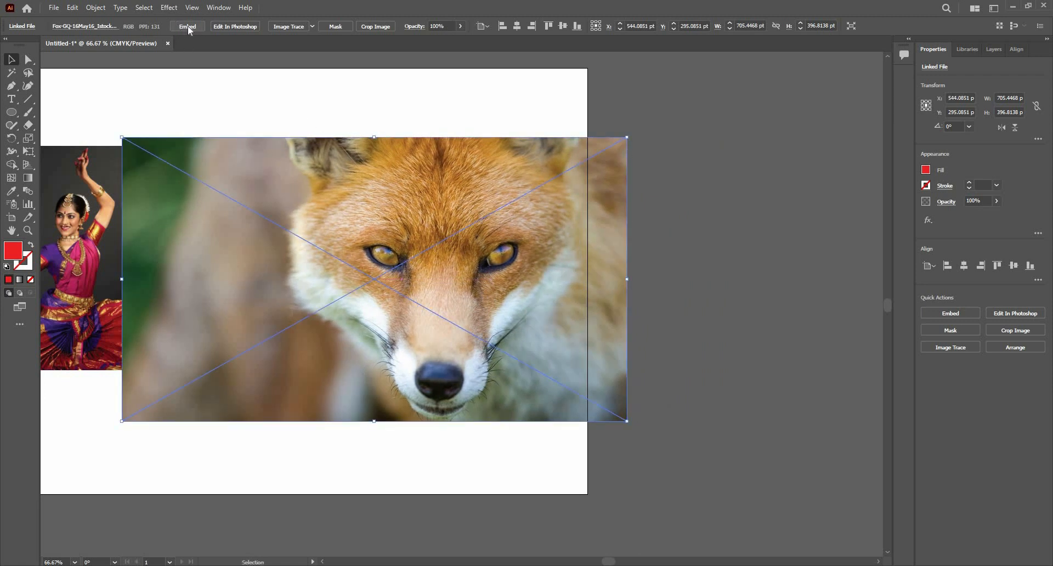
key(ctrl+shift+a)
click(389, 190)
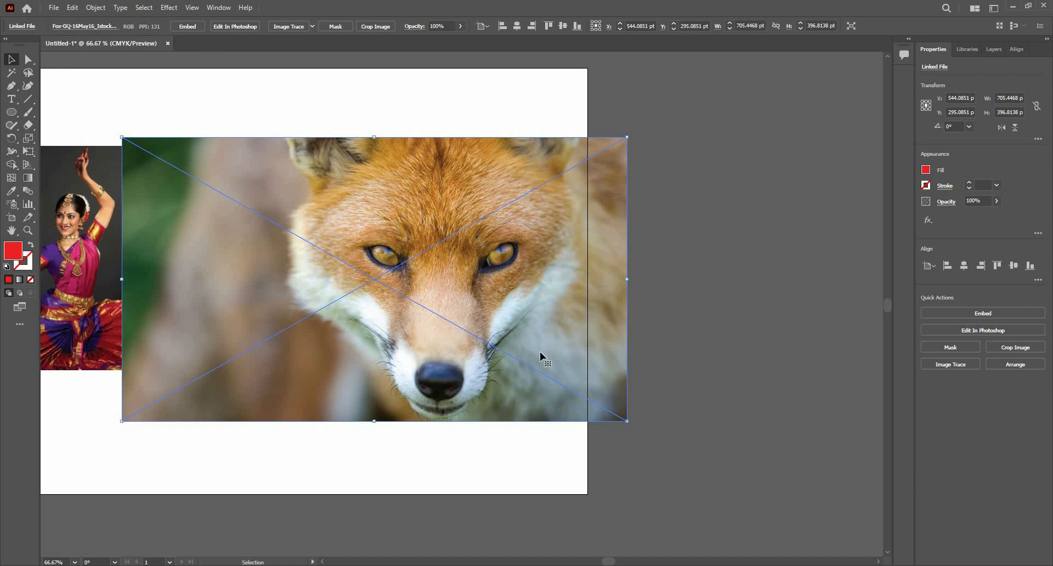
drag(412, 190, 478, 316)
drag(391, 325, 414, 231)
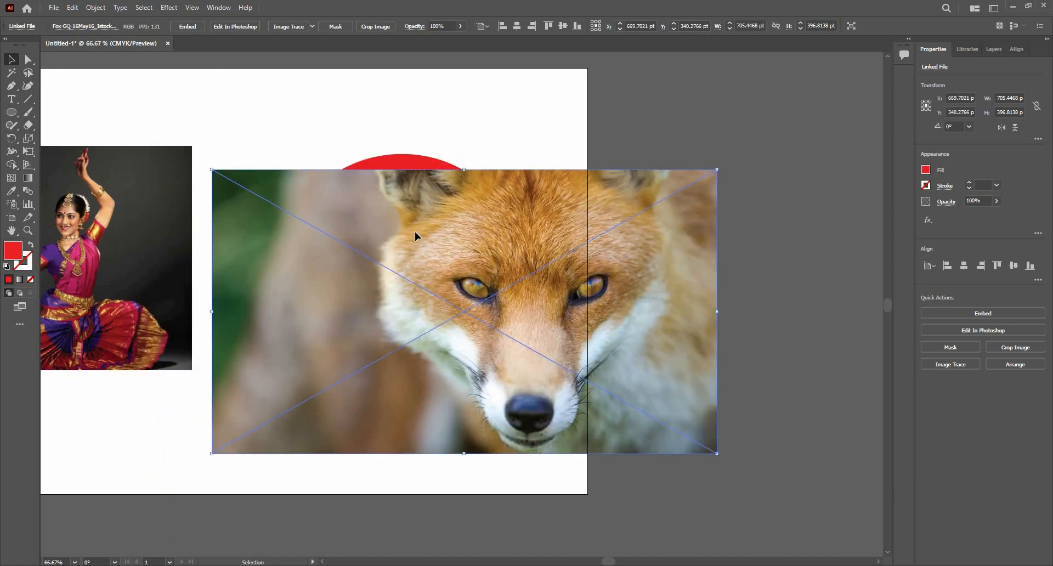
drag(486, 238, 473, 205)
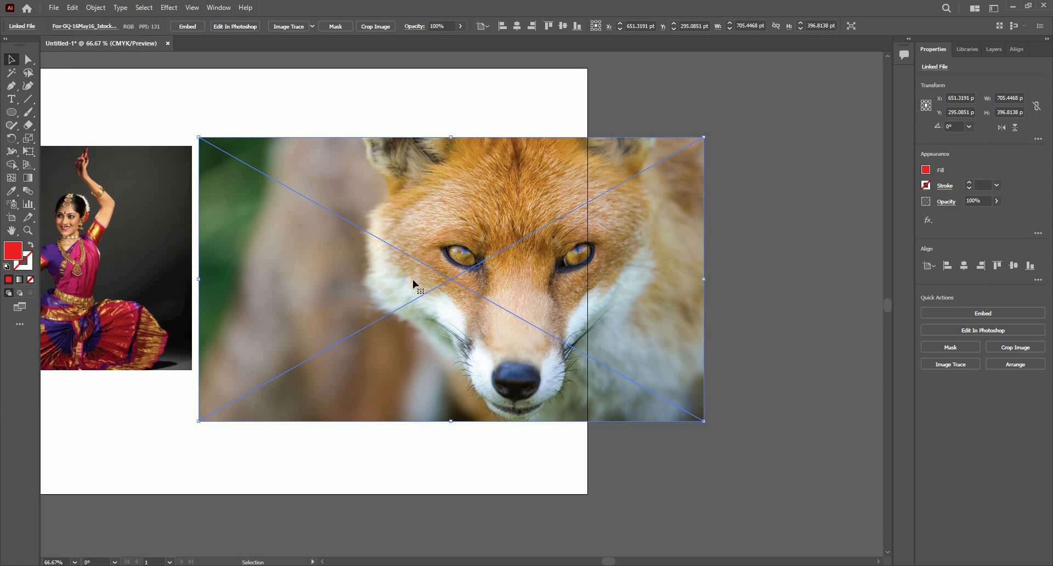
drag(398, 225, 449, 221)
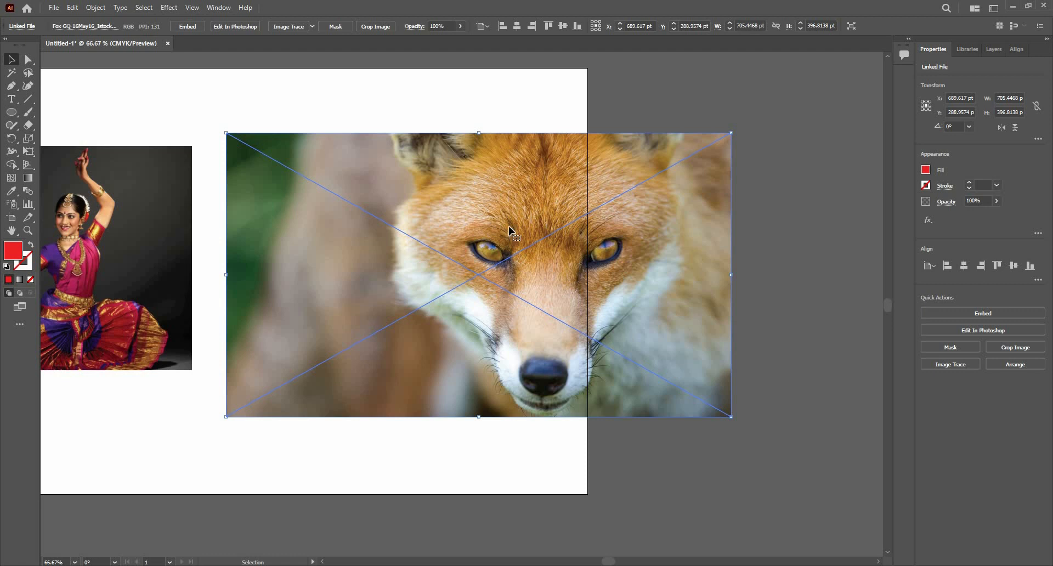
click(188, 27)
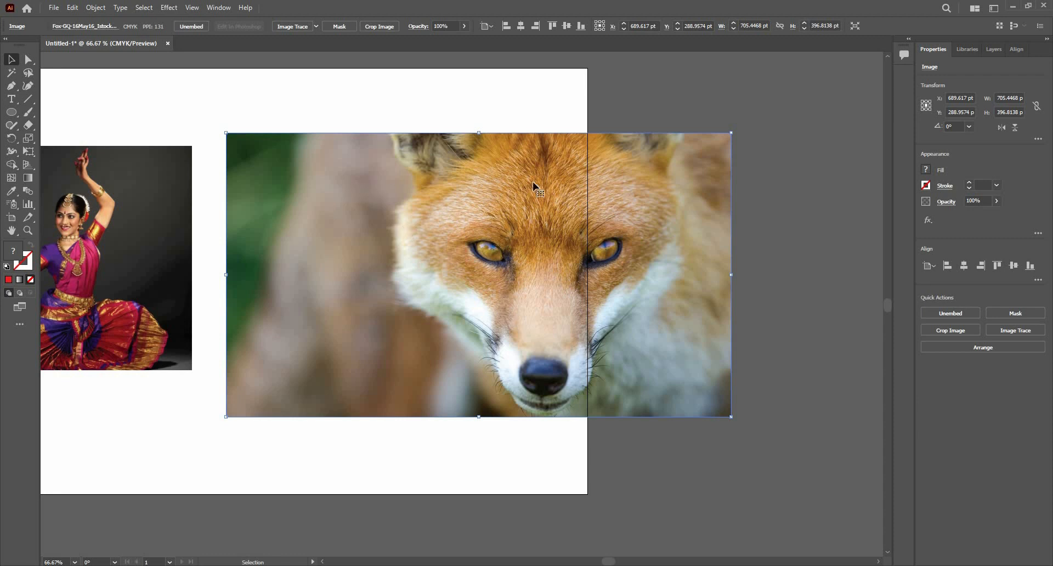
Move the embedded fox image down so the upper part of the red circle is uncovered.
drag(494, 319, 633, 318)
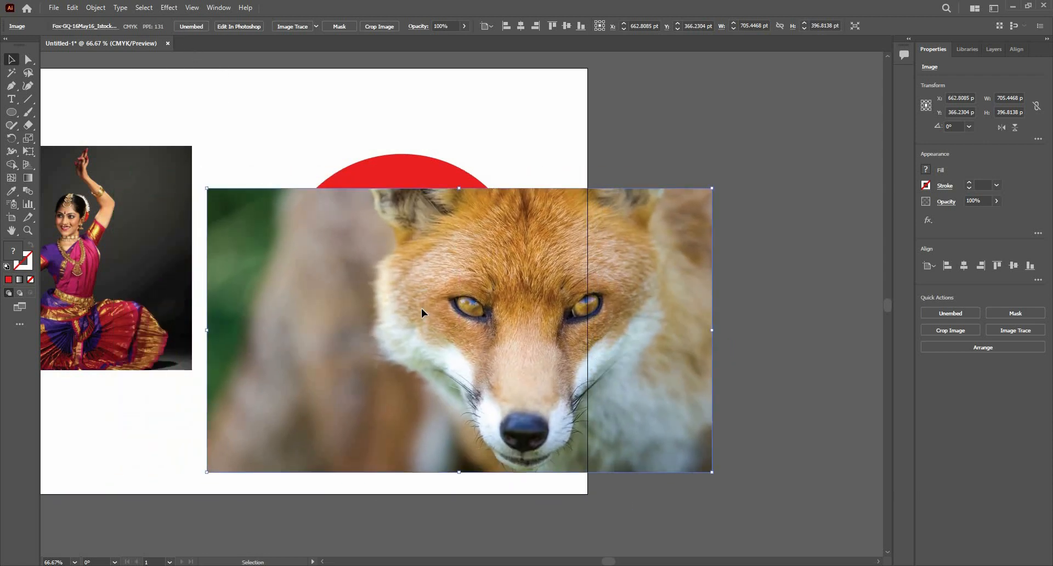
drag(426, 279, 416, 243)
drag(387, 191, 368, 271)
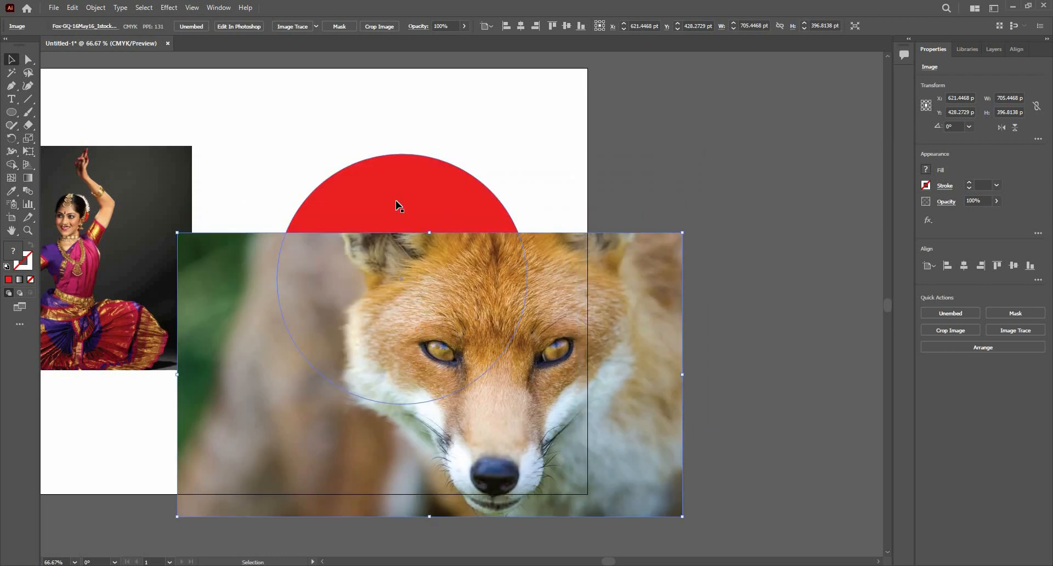
drag(553, 425, 543, 298)
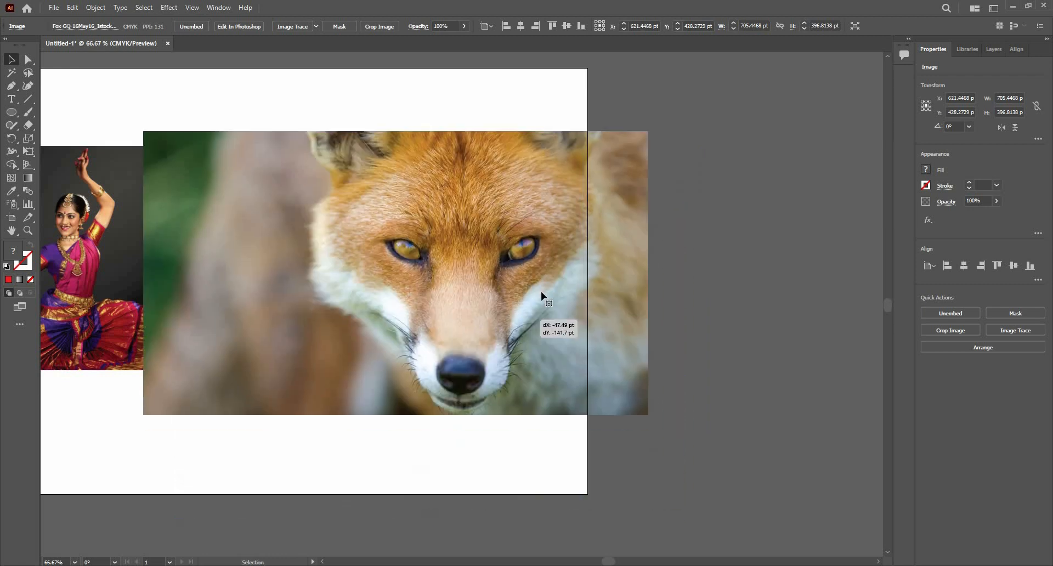
drag(479, 235, 528, 338)
Bring the red circle to the front of the stacking order.
click(386, 216)
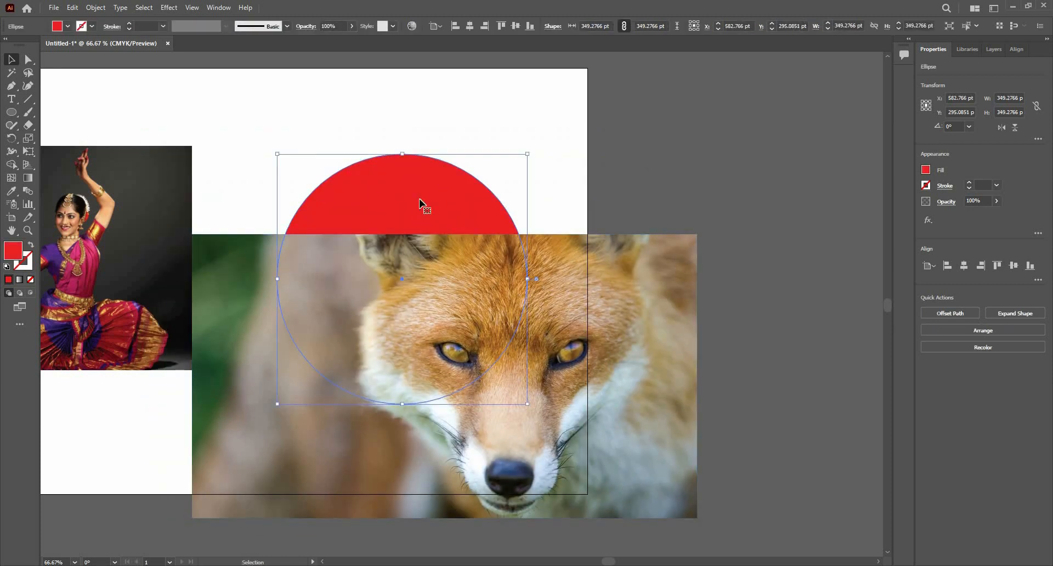
right_click(421, 201)
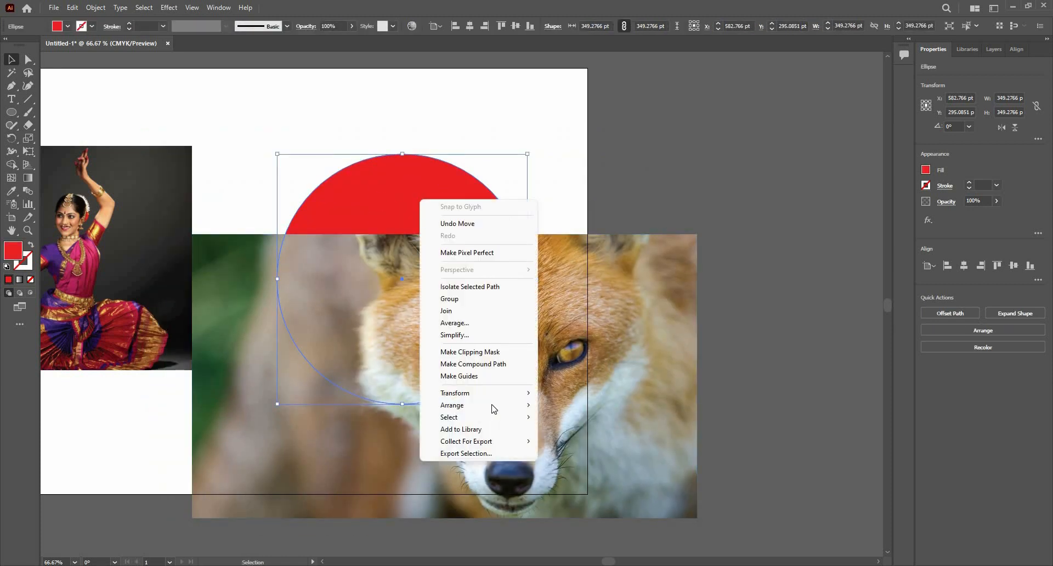
mouse_move(494, 406)
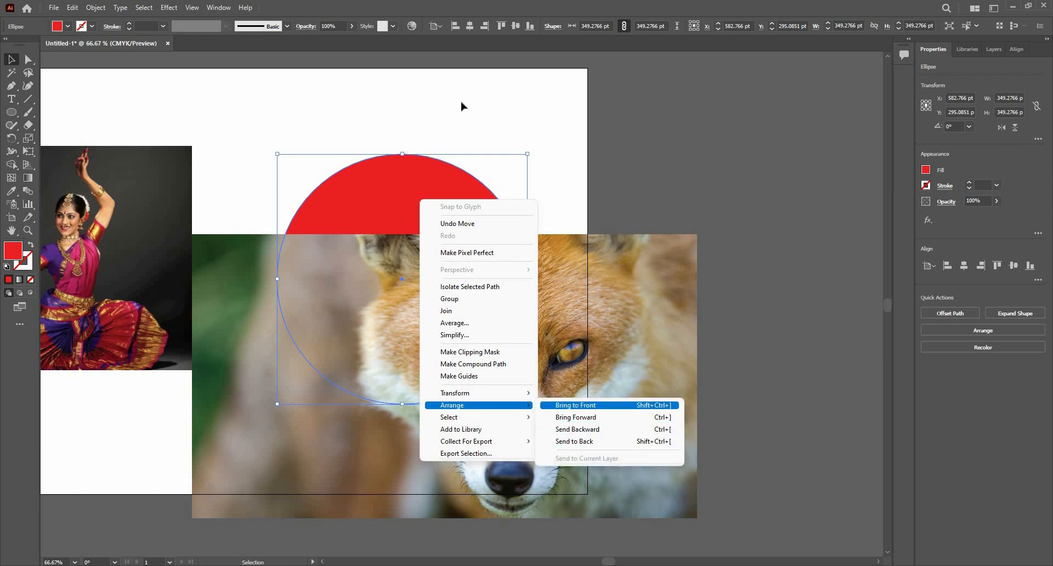
click(576, 405)
Move the circle over the fox's face and enlarge it proportionally to about 384 pt in diameter.
drag(448, 299, 551, 403)
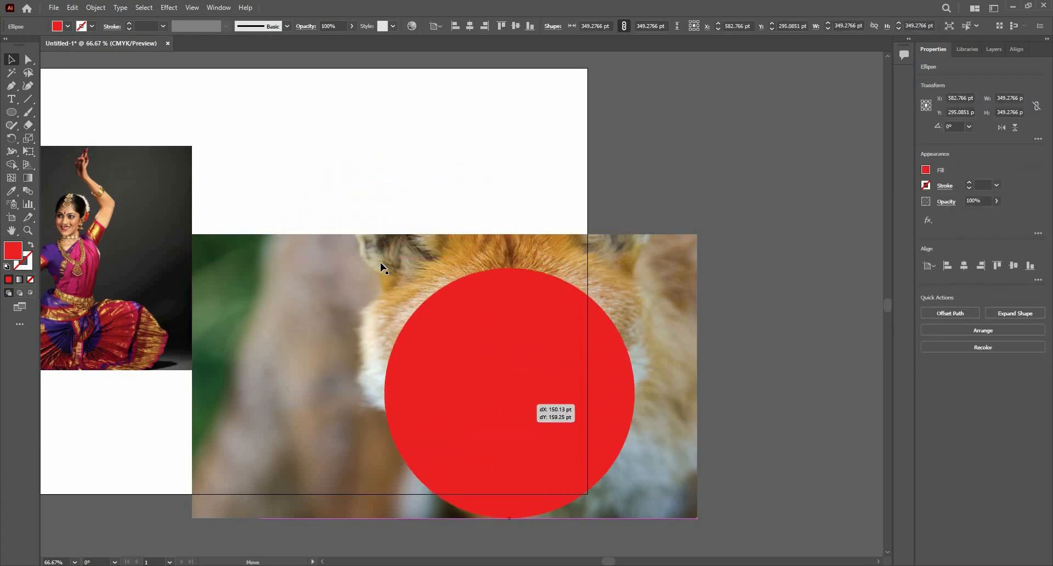
drag(363, 248, 365, 240)
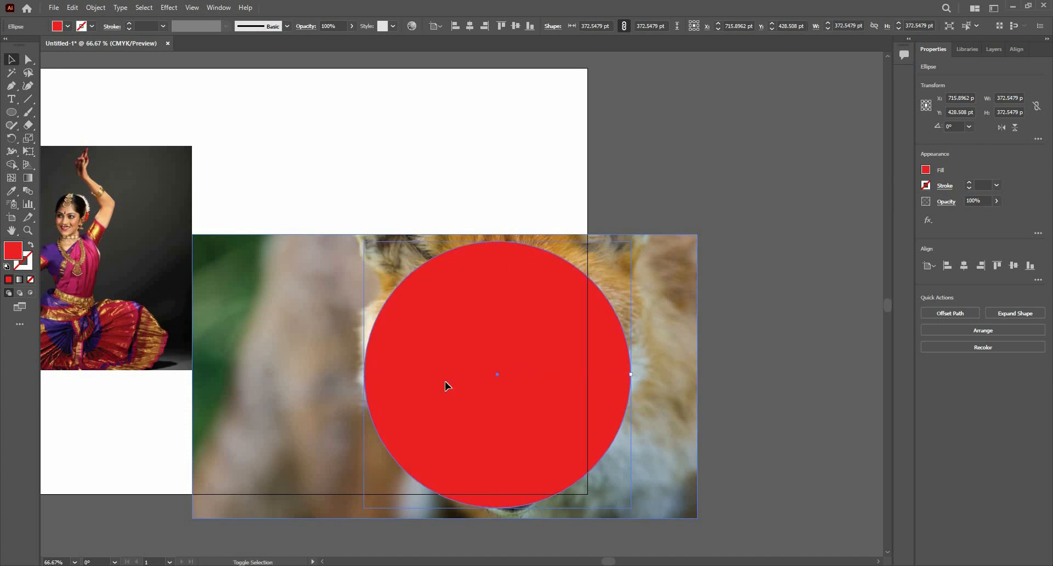
drag(630, 374, 647, 374)
drag(364, 374, 378, 379)
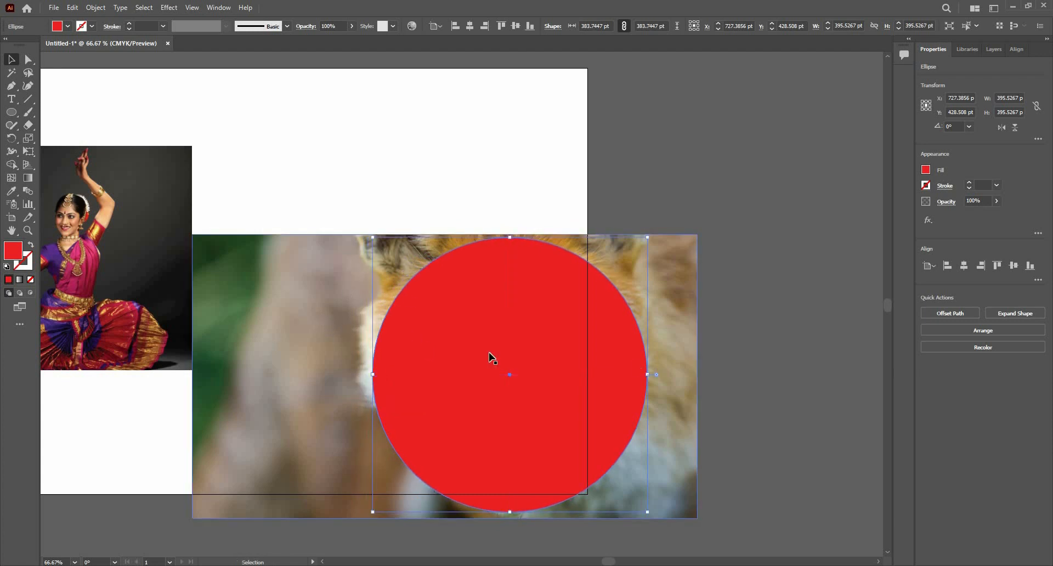
Make a clipping mask from the red circle and the fox image.
click(384, 308)
click(594, 198)
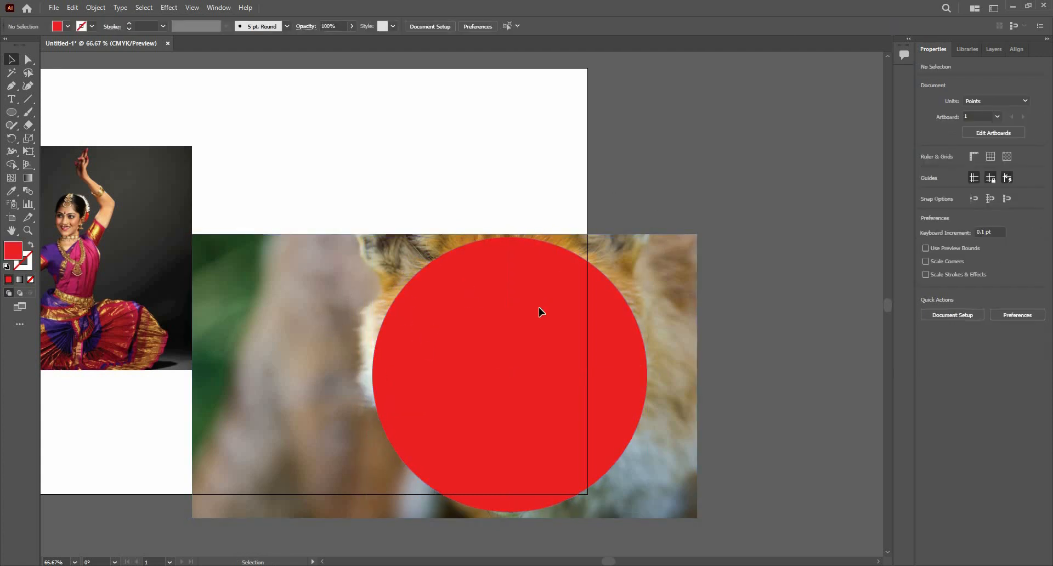
drag(516, 339, 516, 339)
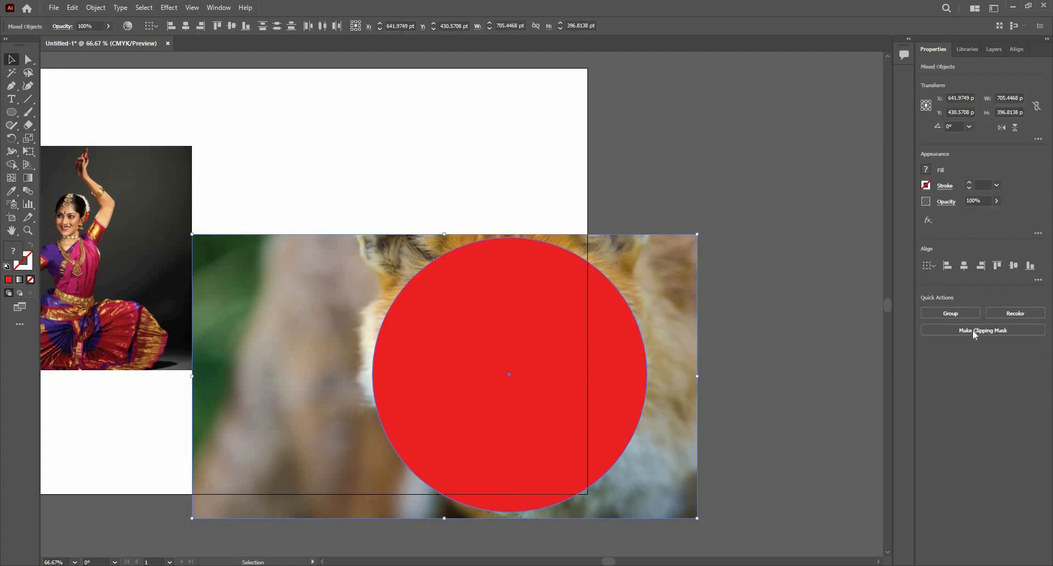
click(972, 330)
Move the circular fox clip group up and left so it lies fully on the artboard.
drag(522, 432, 439, 316)
key(ctrl+shift+a)
scroll(342, 309, up, 1)
click(598, 296)
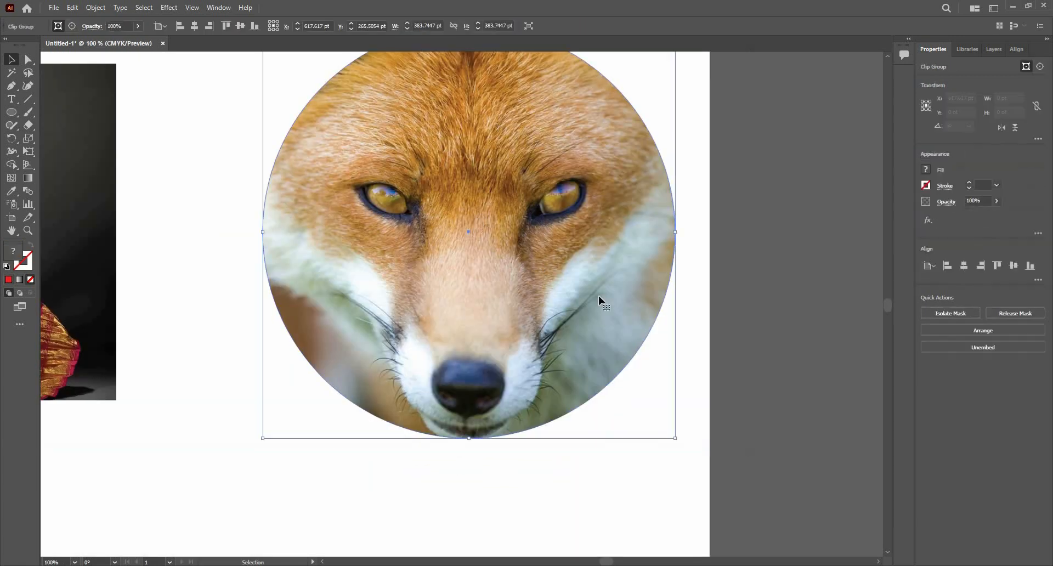
scroll(515, 281, down, 1)
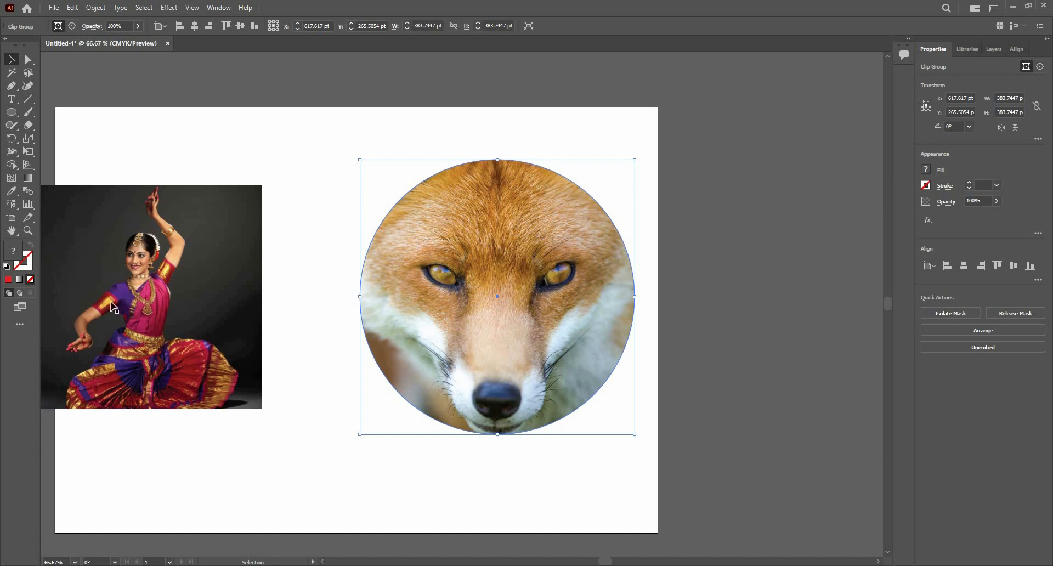
Isolate the fox clip group, scale its image to about 699 by 393 pt, shift it right inside the mask, and exit isolation.
double_click(450, 235)
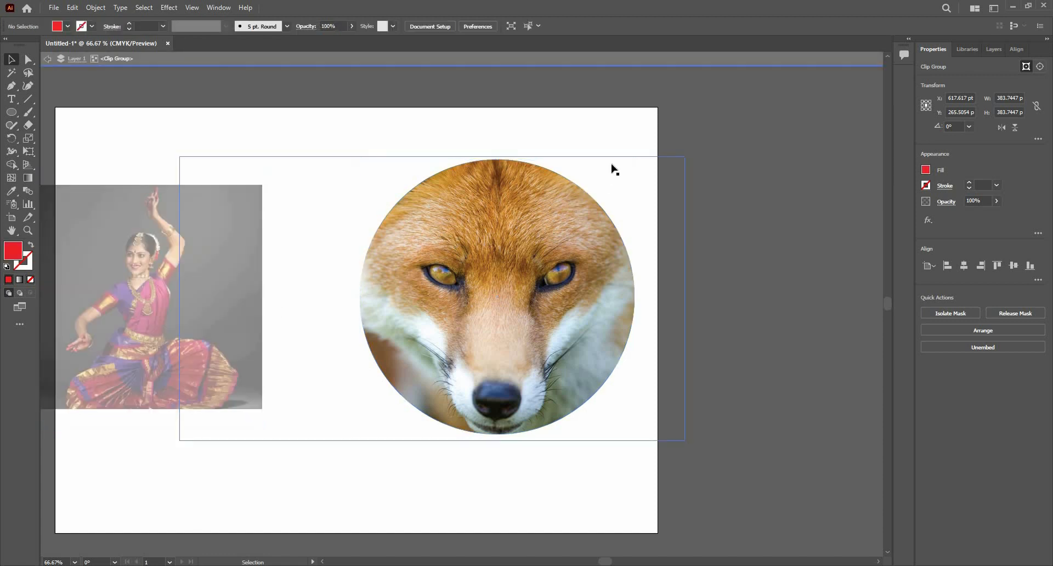
click(681, 155)
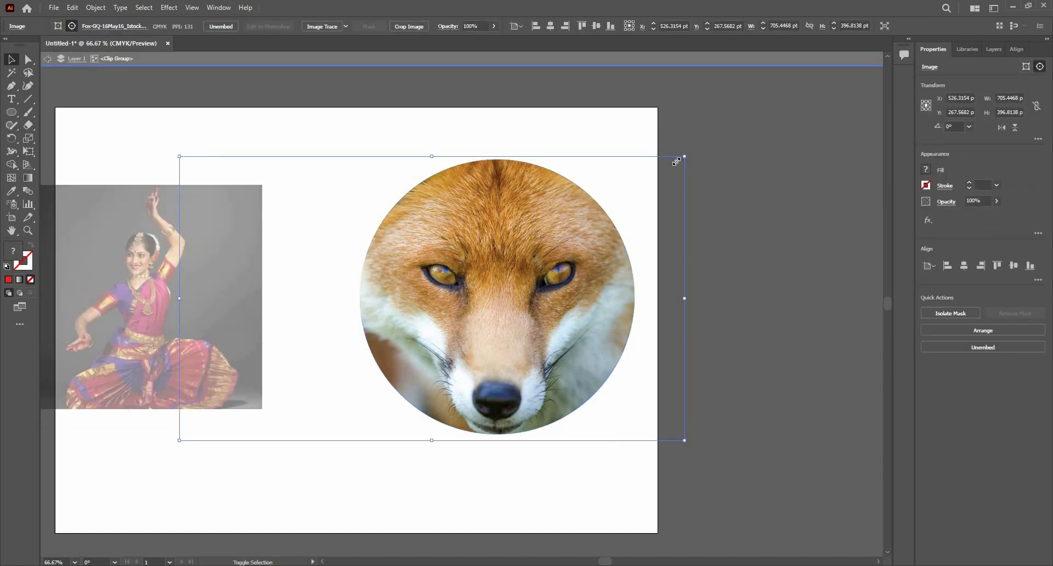
drag(681, 155, 672, 169)
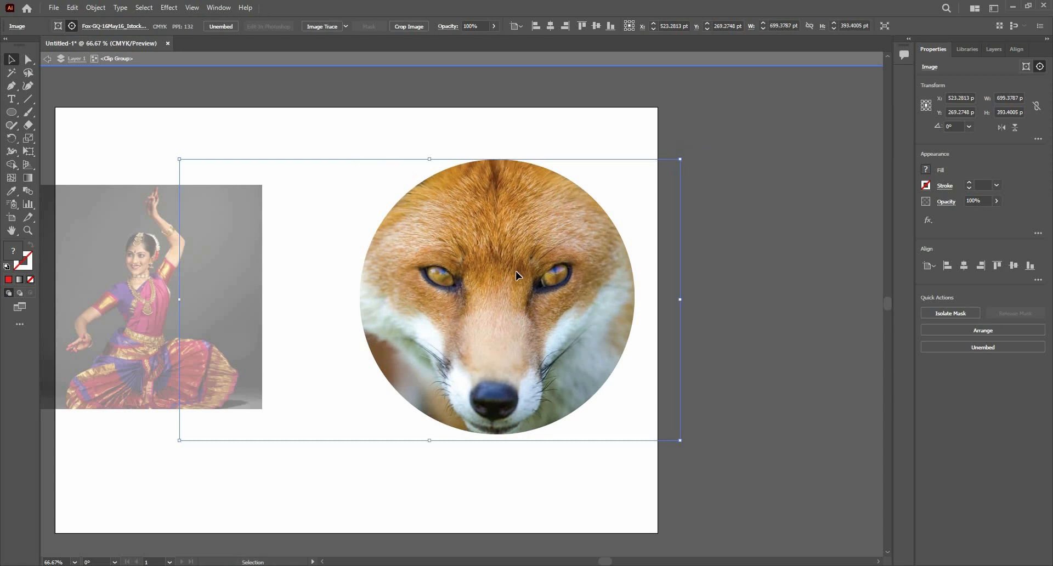
mouse_move(516, 271)
mouse_down()
mouse_move(584, 274)
mouse_move(535, 266)
mouse_up()
key(Escape)
scroll(499, 312, down, 2)
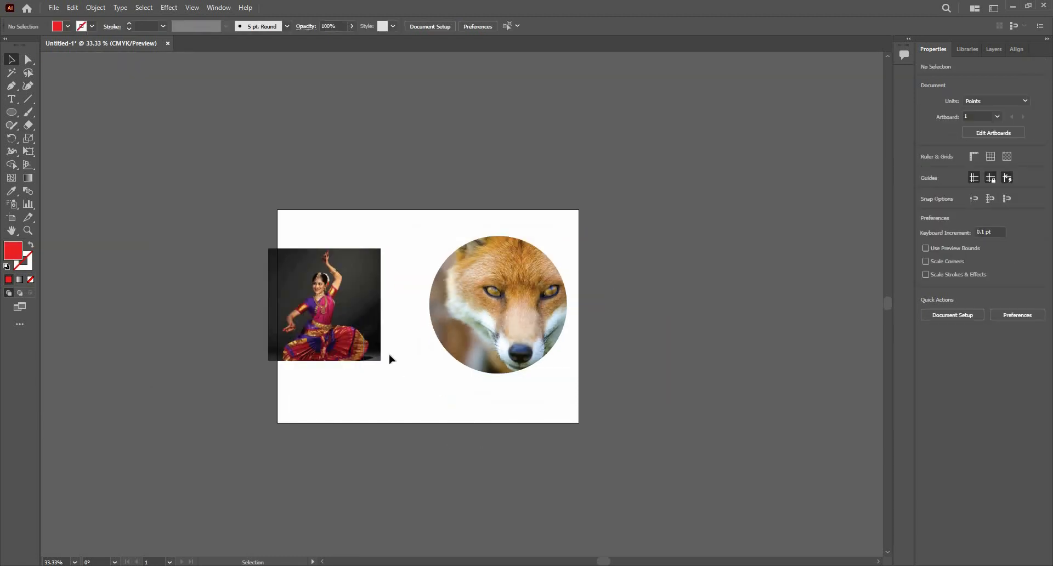
Delete the square dancer and circular fox clip groups from the artboard.
click(540, 343)
key(Delete)
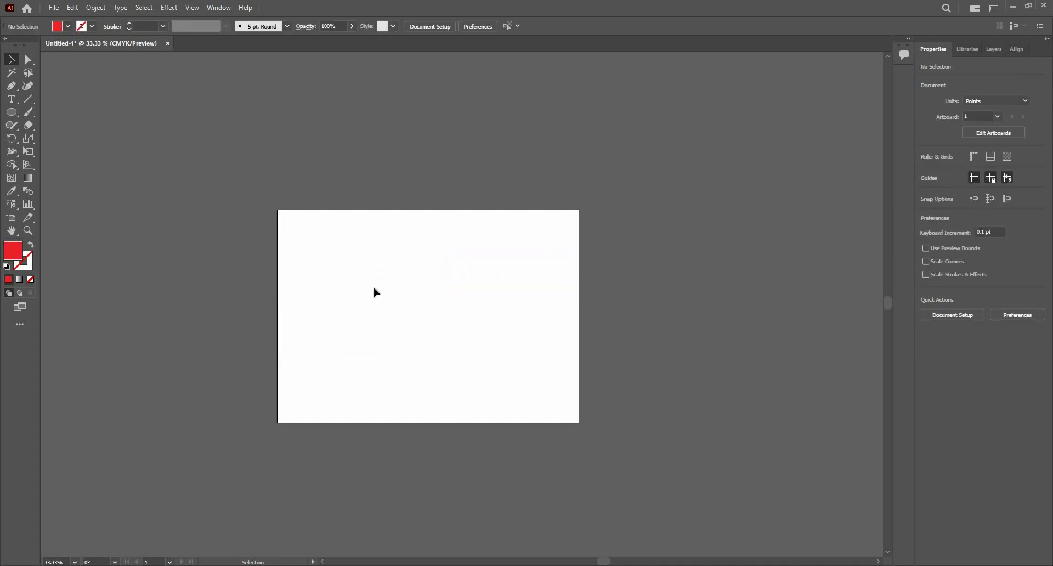
key(ctrl+equal)
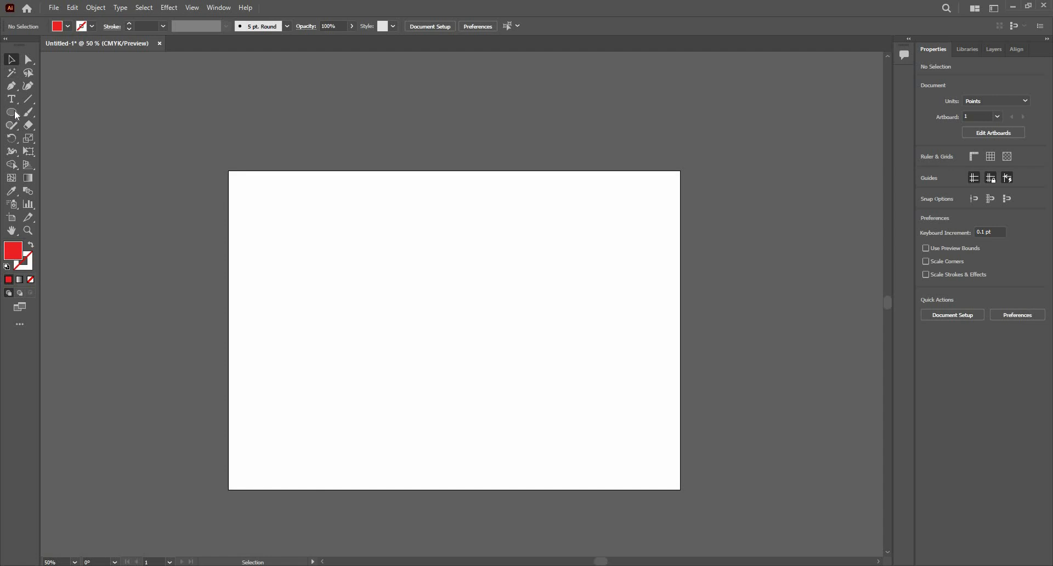
Draw a red star about 80 by 76 pt near the artboard's upper-left corner and repeat copies downward into a column of five.
click(17, 115)
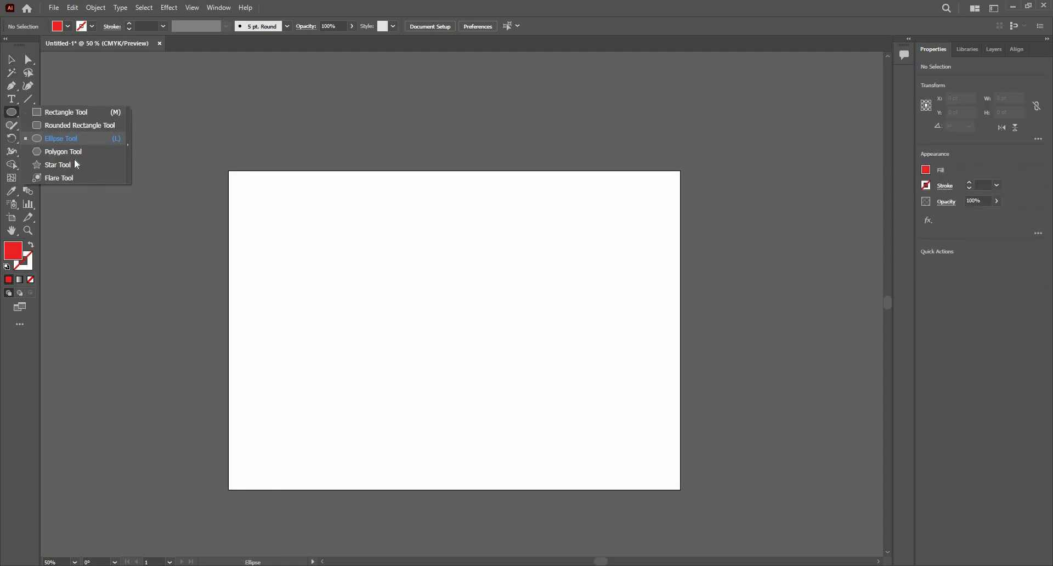
click(76, 165)
mouse_move(282, 217)
mouse_down()
mouse_move(299, 237)
mouse_move(281, 230)
mouse_move(281, 269)
mouse_up()
key(v)
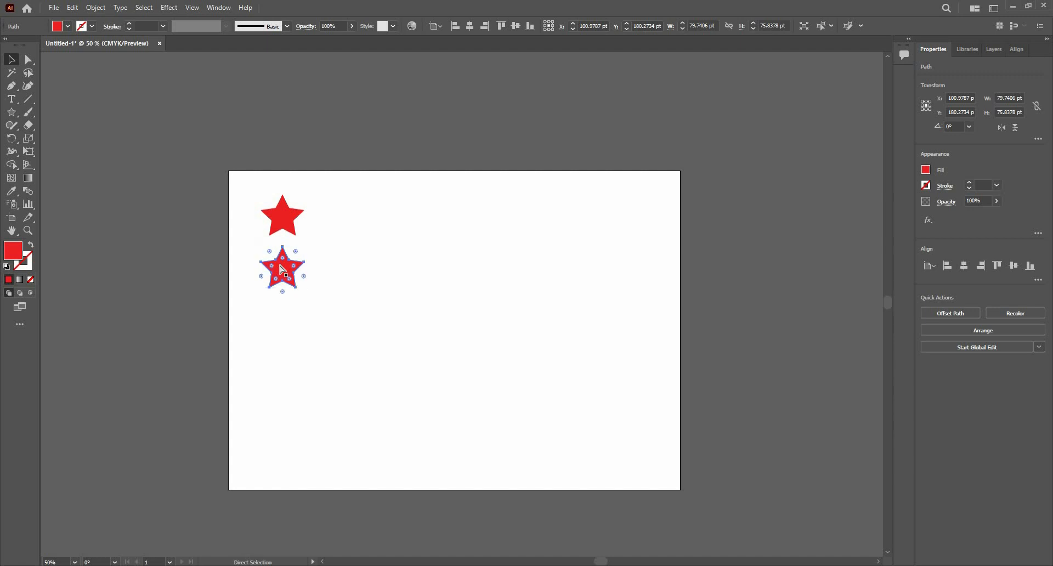
key(ctrl+d)
key(ctrl+d)
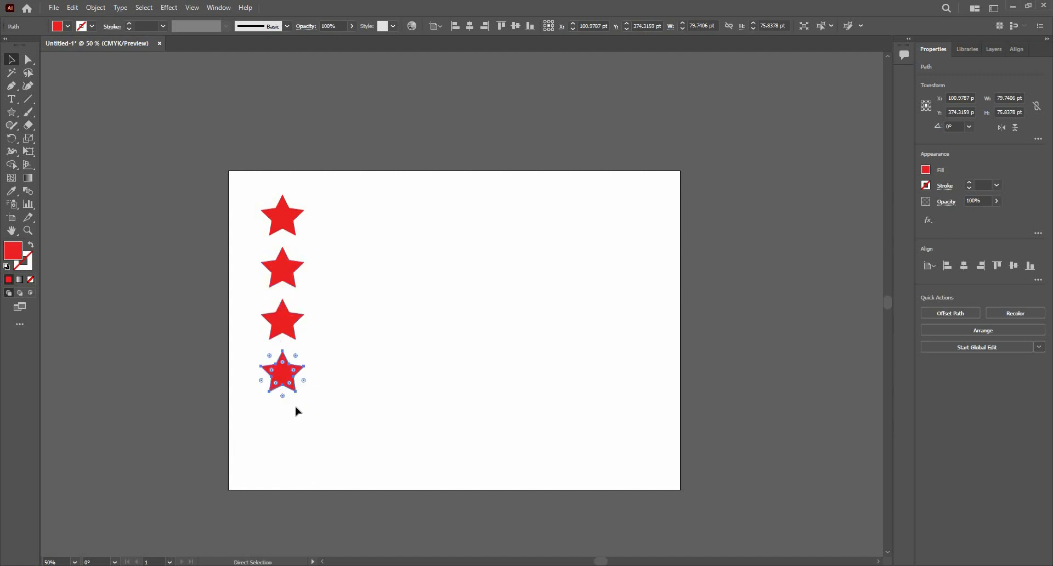
key(ctrl+d)
Copy the column of stars to the right and repeat the copy until there are seven evenly spaced columns.
key(v)
drag(355, 196, 256, 459)
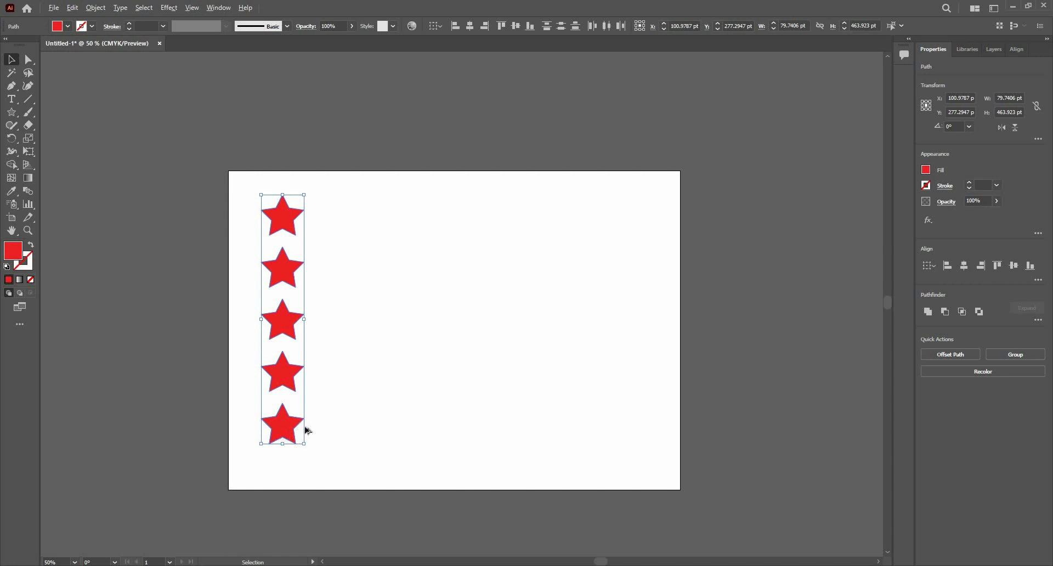
drag(296, 431, 341, 431)
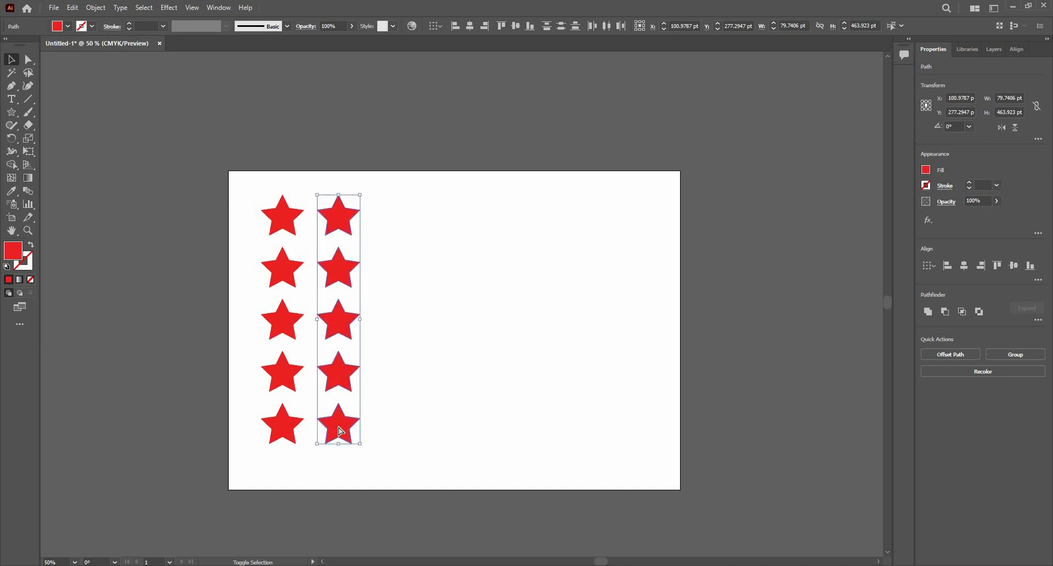
key(ctrl+d)
key(ctrl+d)
key(ctrl+d)
key(ctrl+d)
key(ctrl+d)
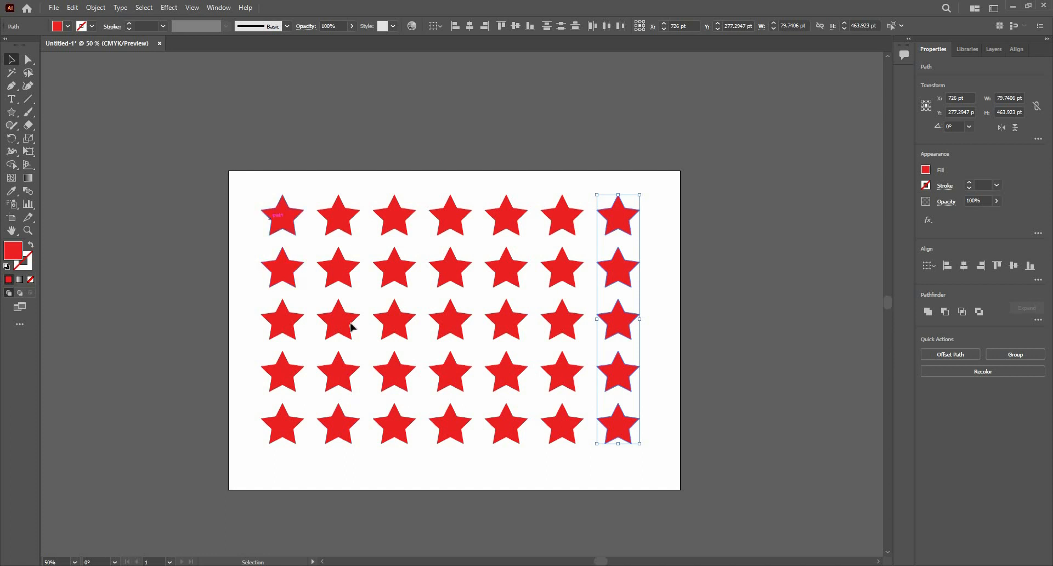
key(ctrl+a)
click(260, 187)
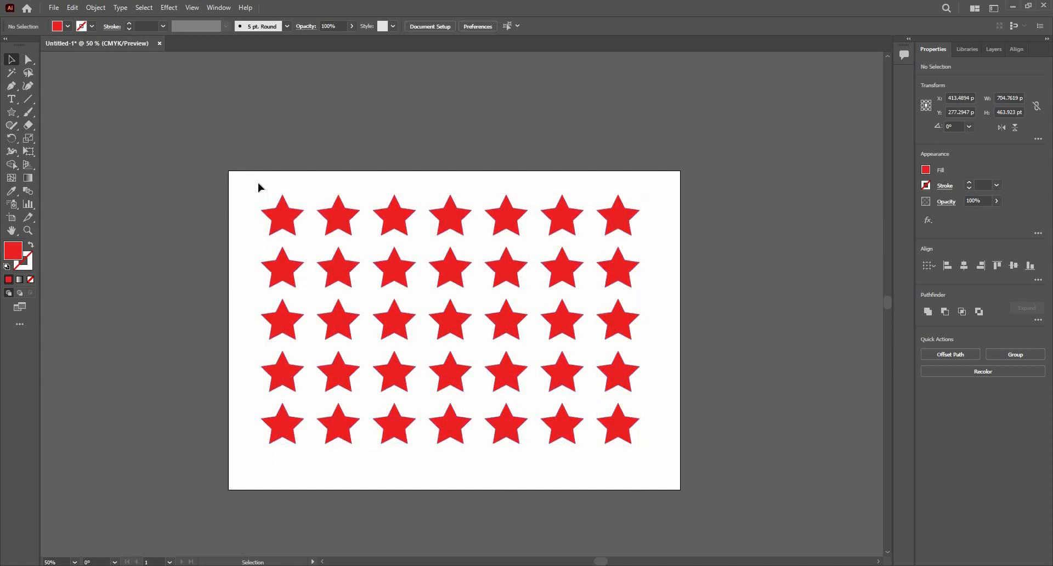
key(ctrl+a)
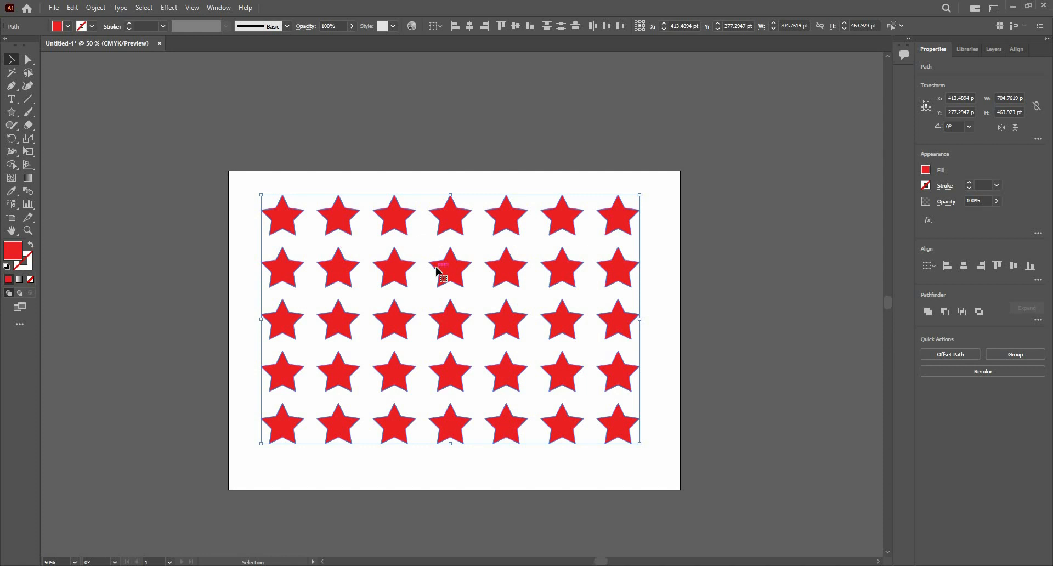
click(291, 118)
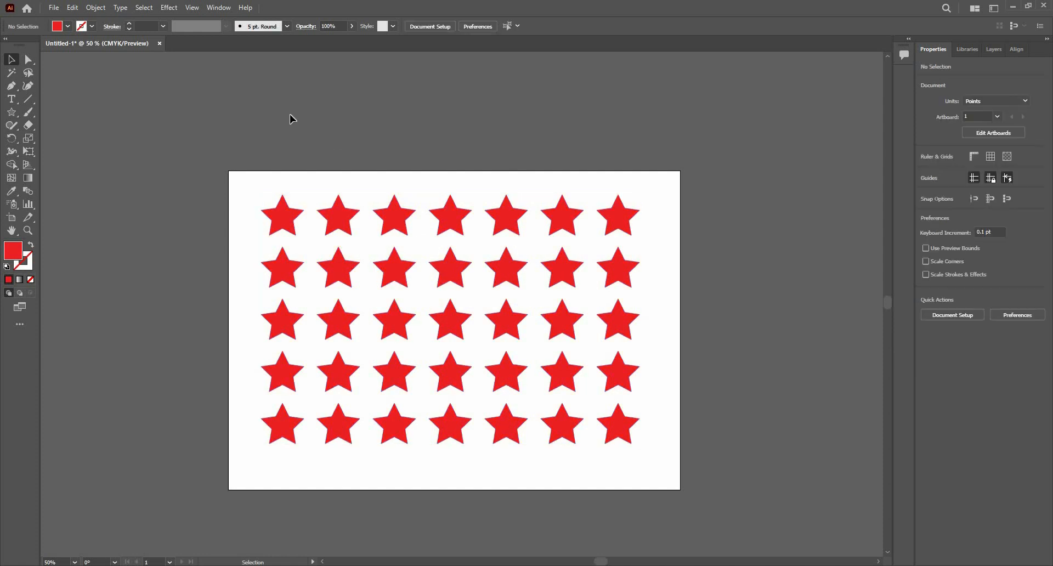
Place the image unnamed (2) from Downloads over the stars at about 964 by 542 pt and embed it.
click(54, 7)
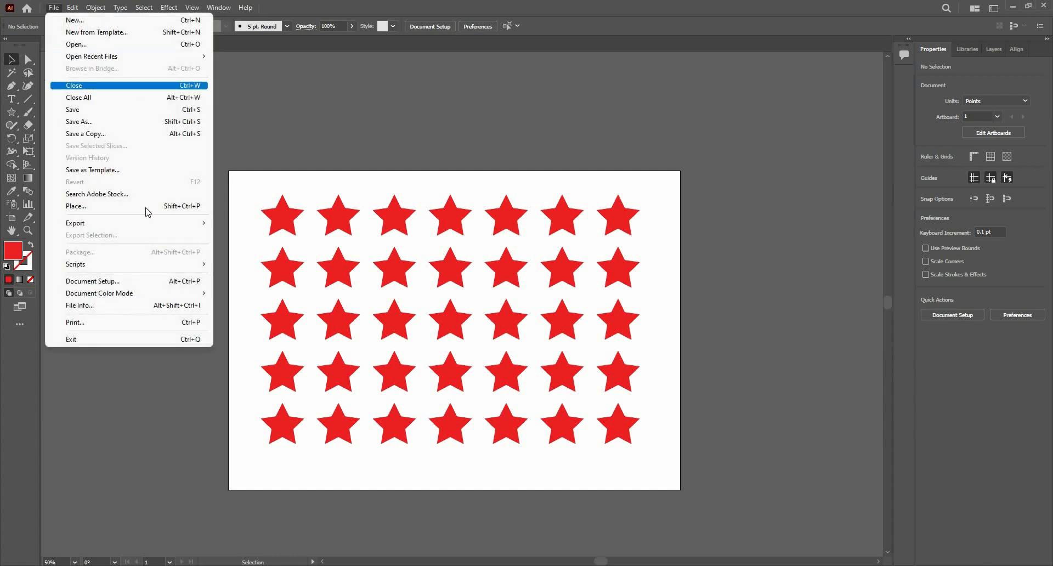
click(146, 206)
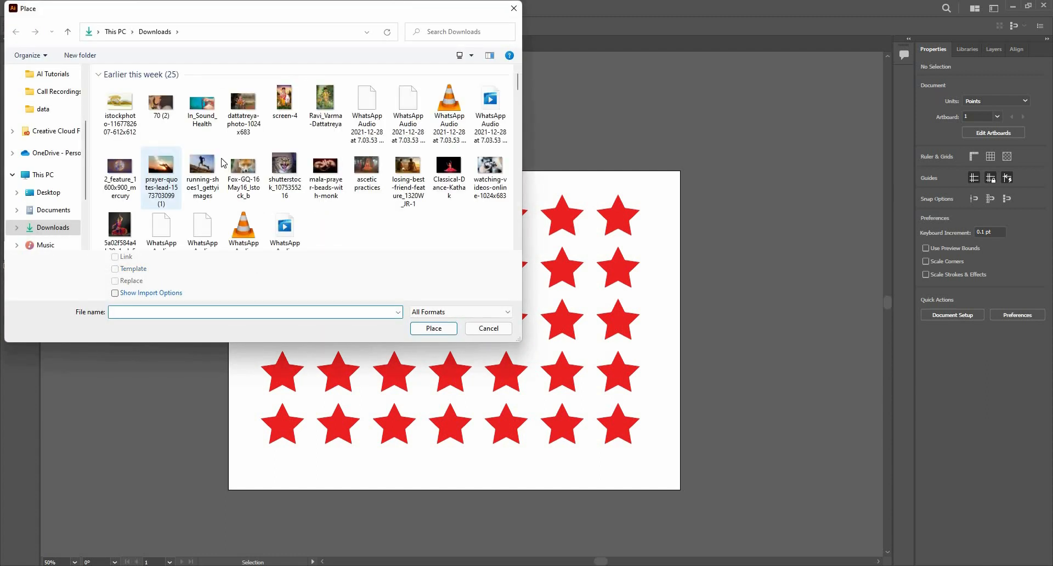
scroll(244, 166, down, 5)
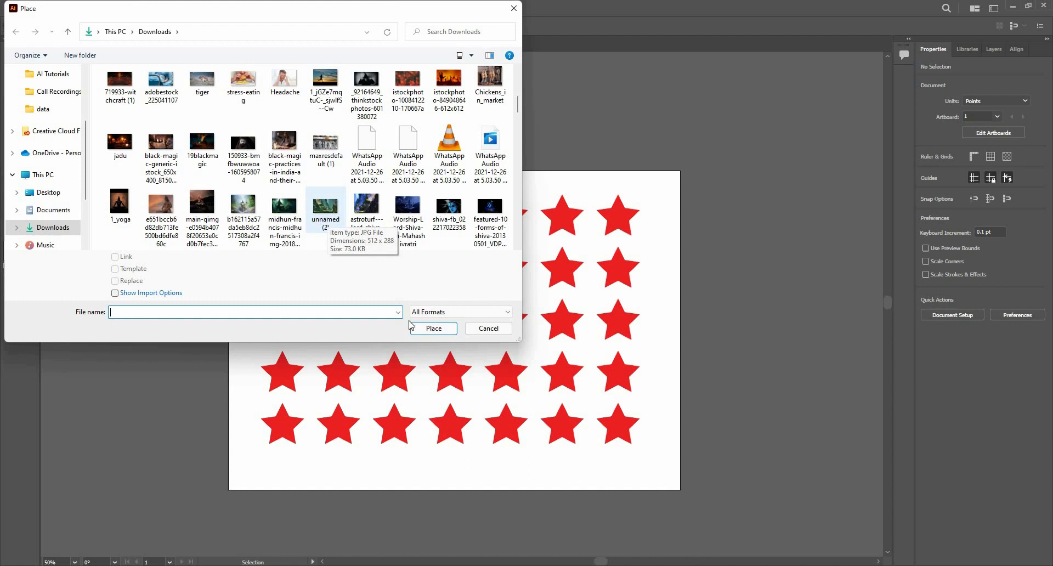
click(424, 329)
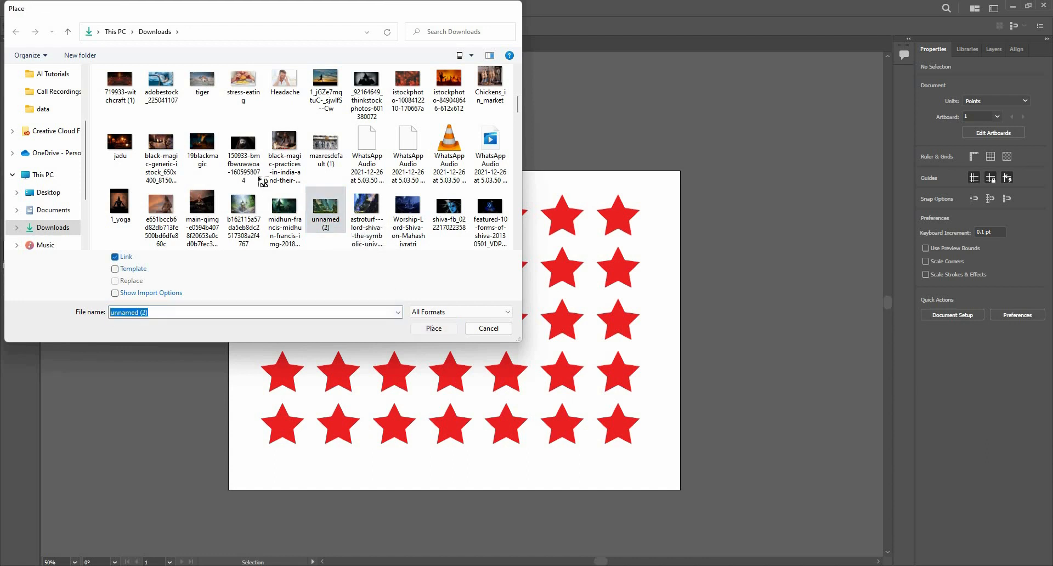
drag(598, 429, 762, 535)
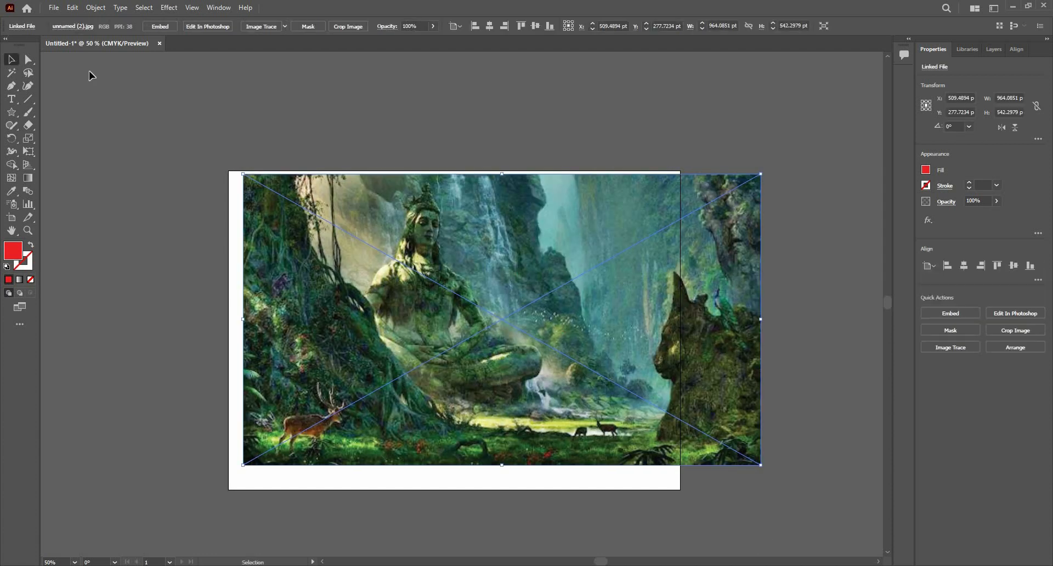
click(294, 155)
click(295, 179)
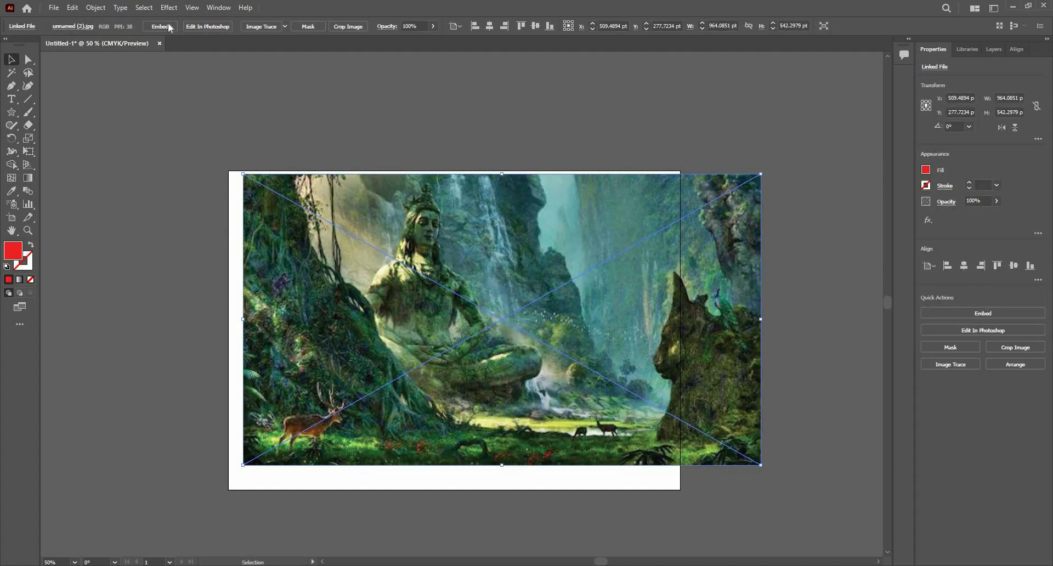
click(168, 26)
Move the embedded forest image down below the artboard to uncover the stars.
drag(470, 260, 467, 541)
key(ctrl+z)
scroll(390, 234, down, 3)
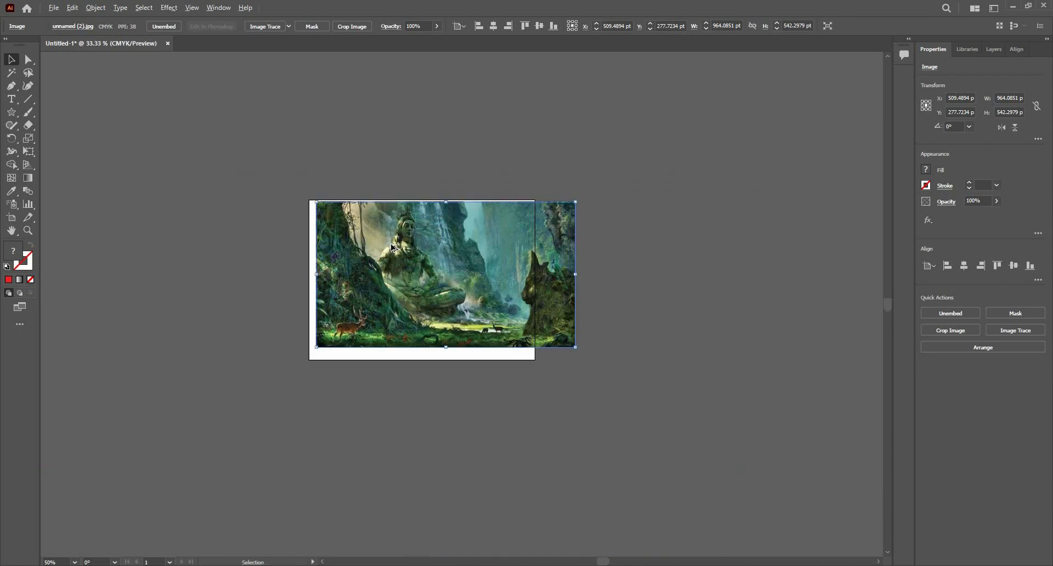
drag(408, 250, 411, 351)
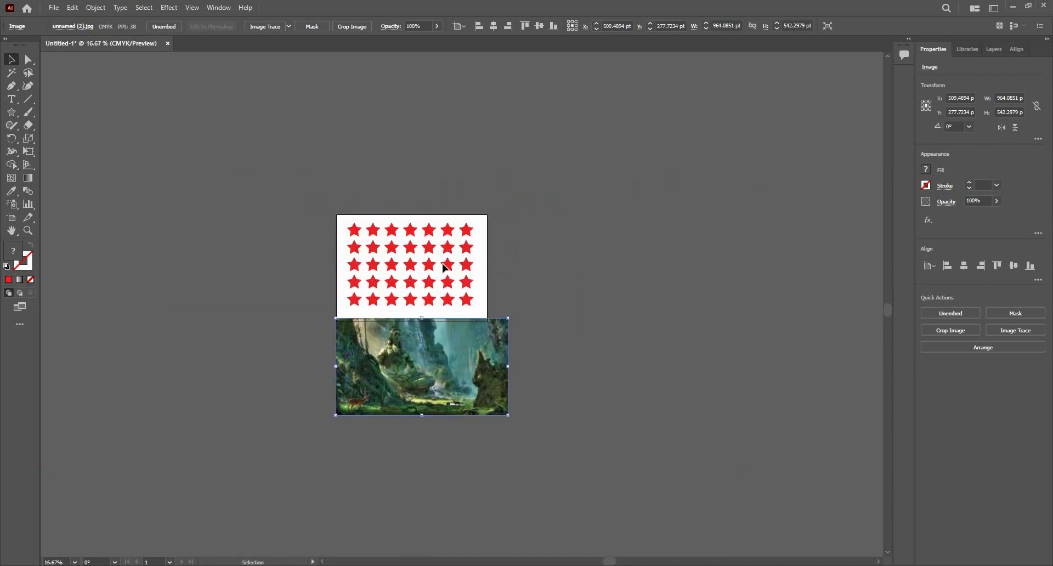
Select all the red stars and bring them to the front of the stacking order.
click(464, 295)
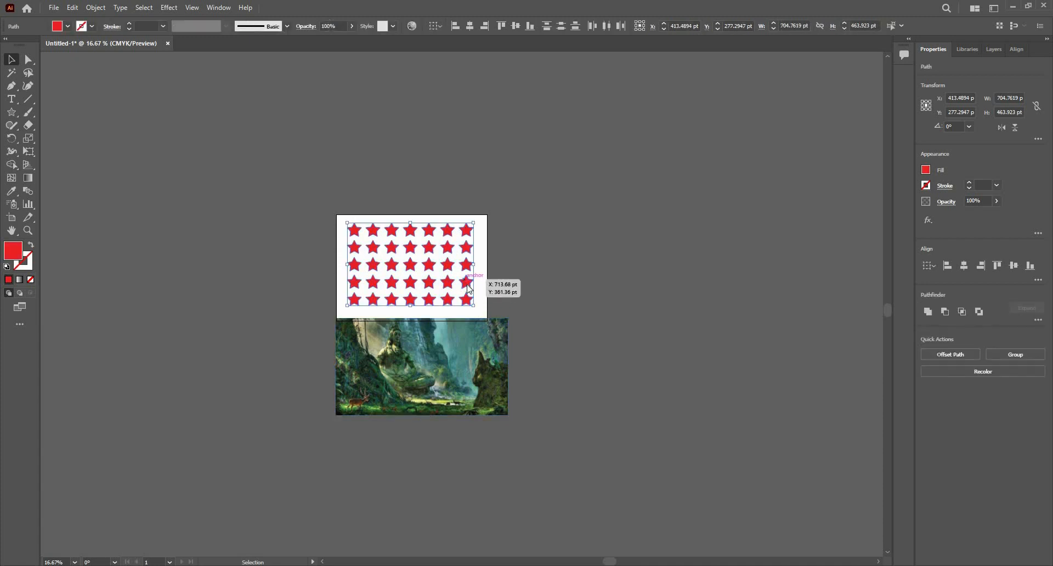
right_click(467, 284)
mouse_move(562, 465)
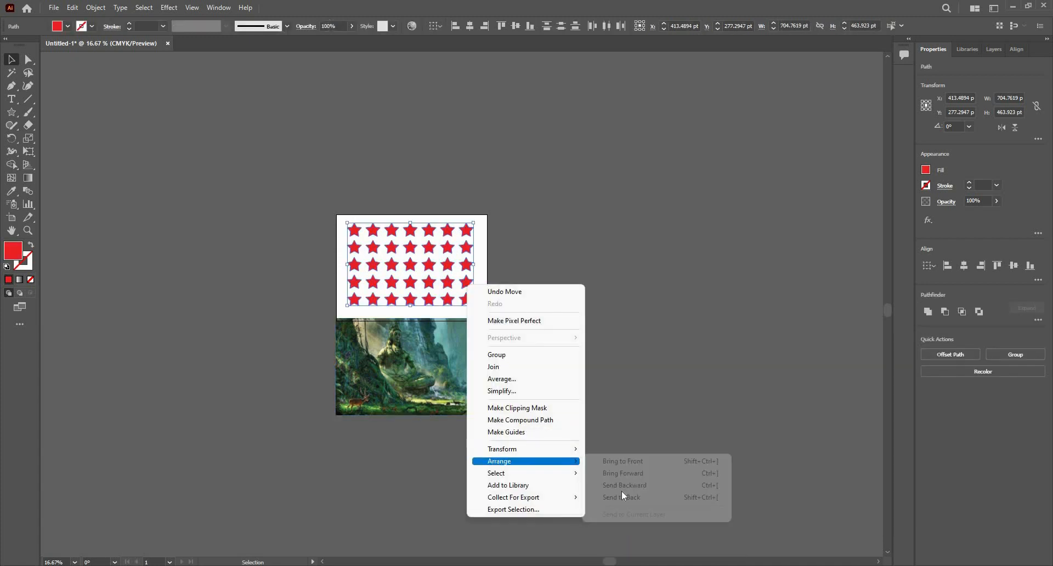
click(626, 461)
click(626, 376)
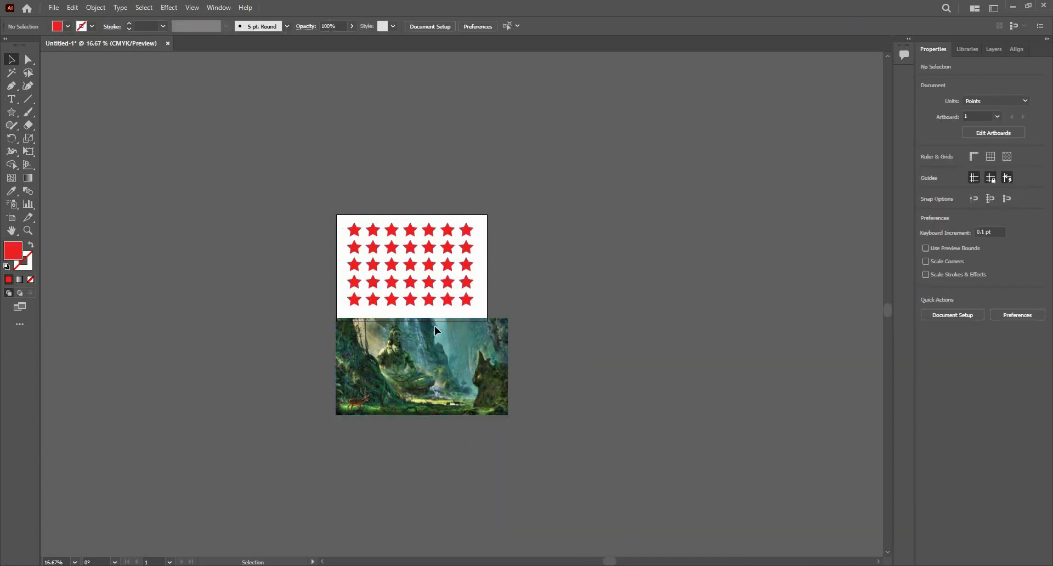
Move the forest image straight up by about 542 pt so it lies behind the whole star grid.
drag(440, 382, 437, 290)
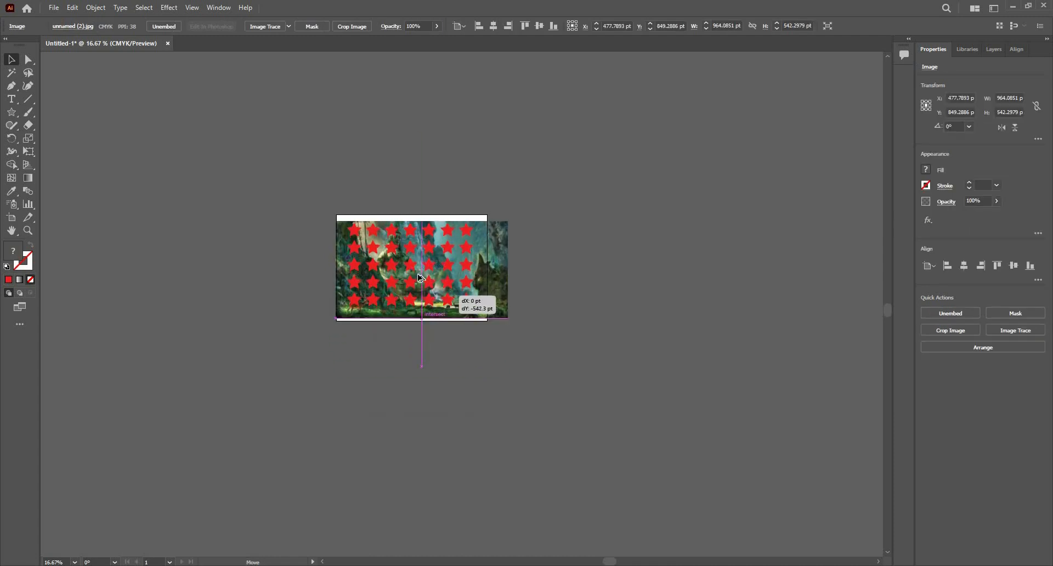
key(ctrl+equal)
key(ctrl+equal)
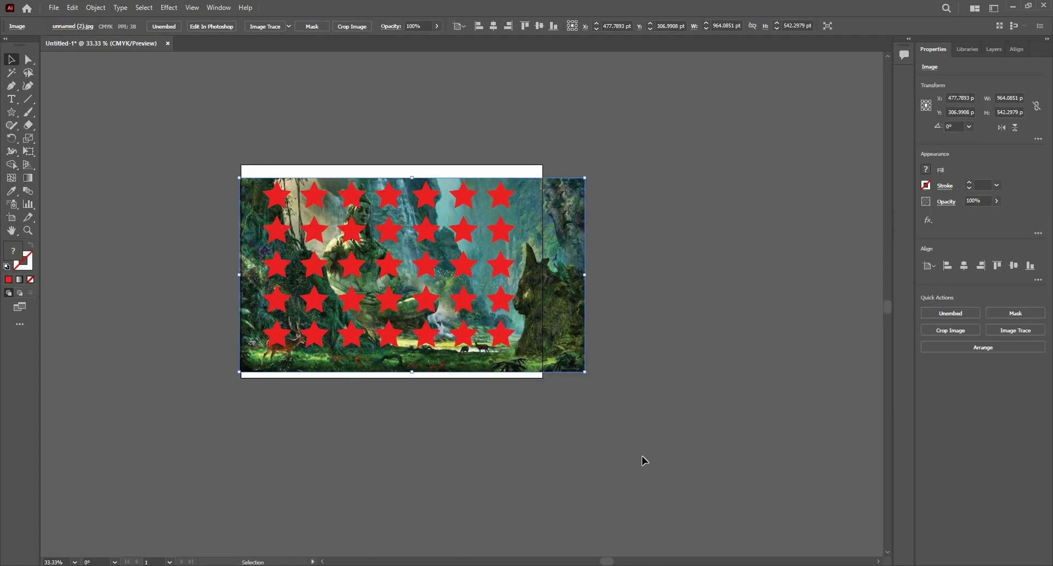
Try to make a clipping mask from the separate stars and the forest image, and undo it.
key(ctrl+a)
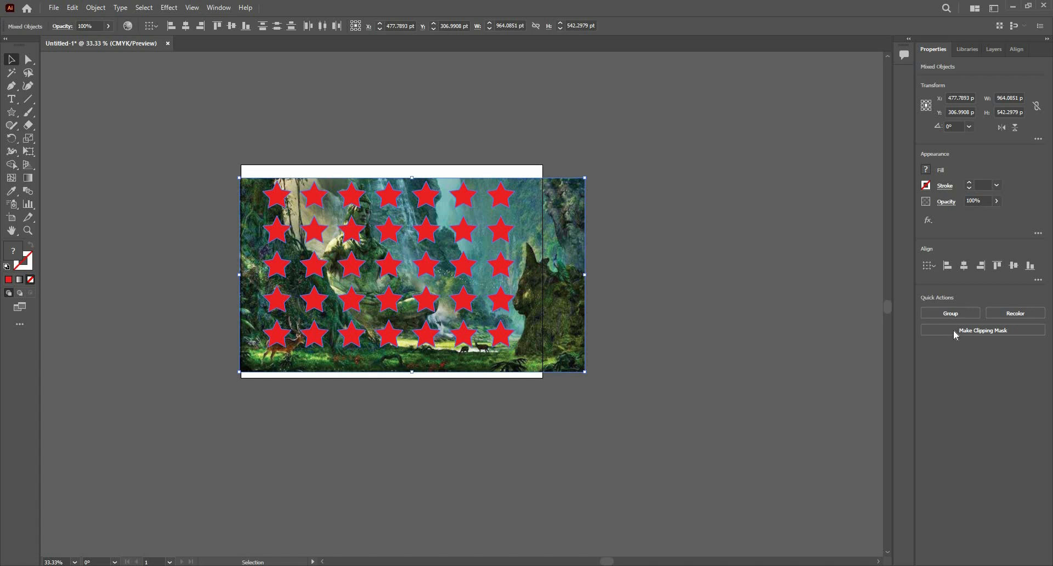
key(ctrl+7)
click(478, 324)
key(ctrl+equal)
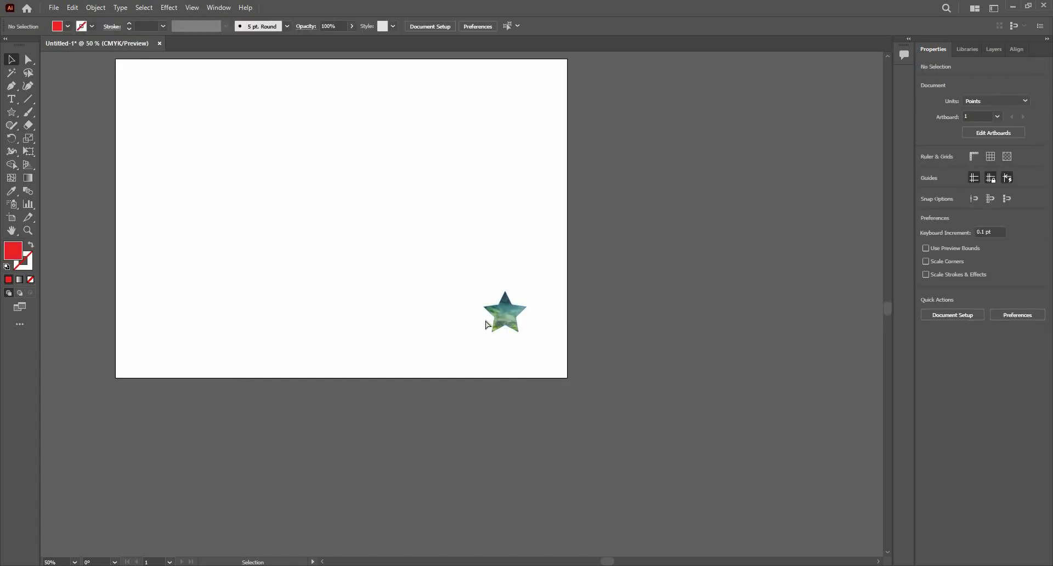
key(ctrl+z)
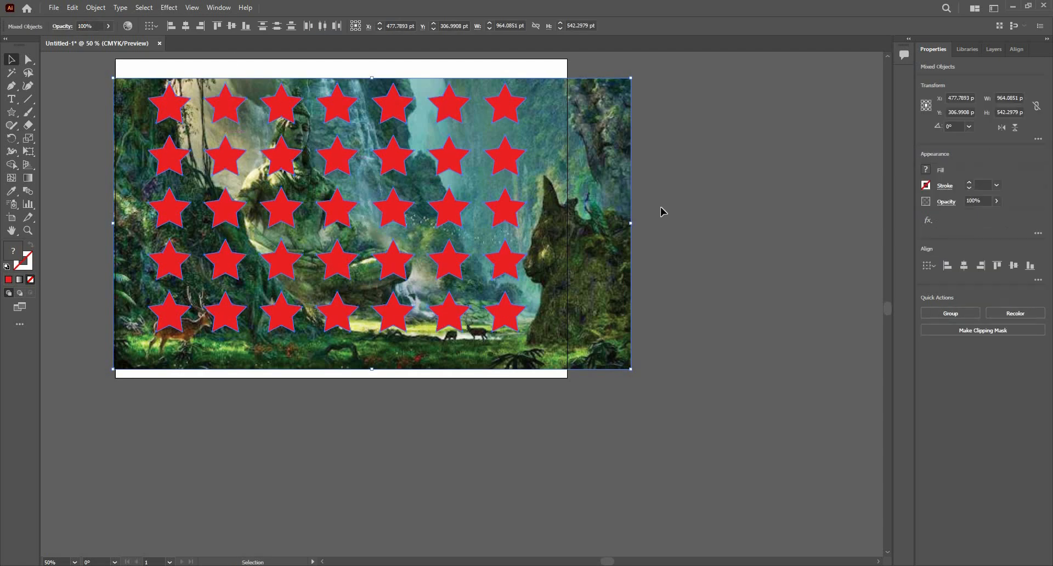
Select all the stars without the forest image and combine them into one compound path.
key(ctrl+shift+a)
drag(337, 158, 391, 234)
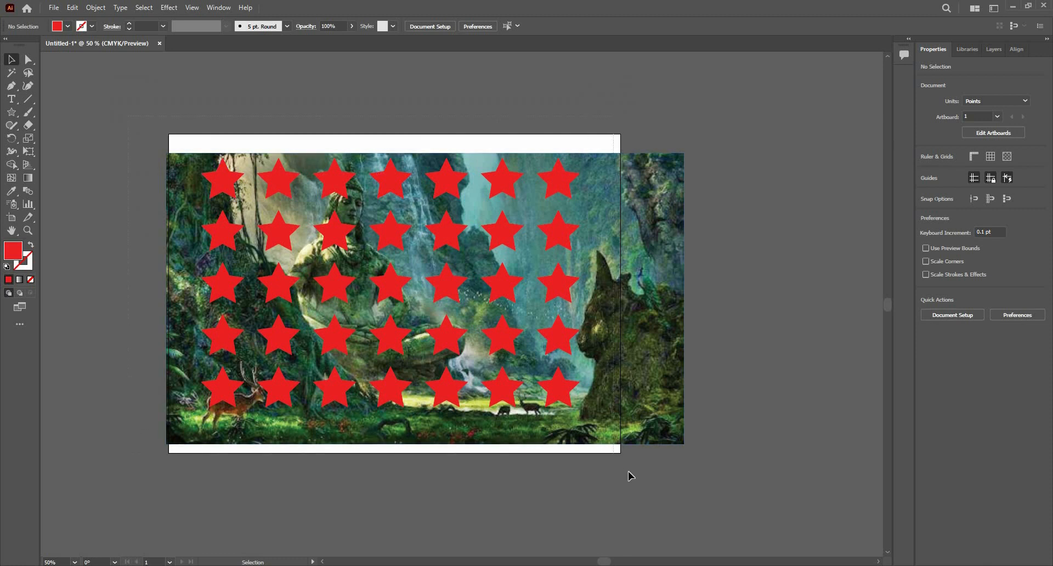
key(ctrl+a)
shift+click(648, 309)
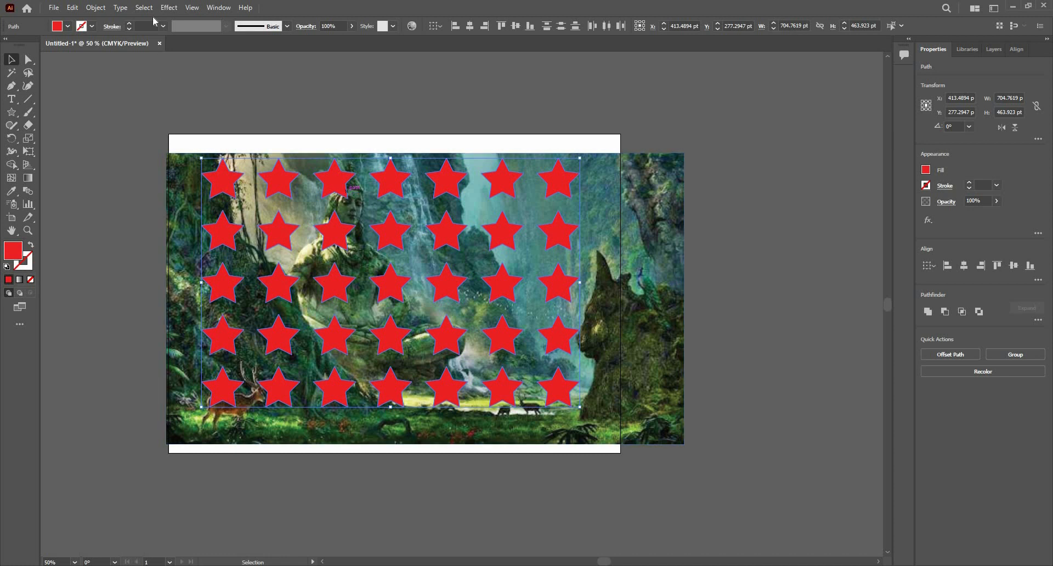
click(96, 8)
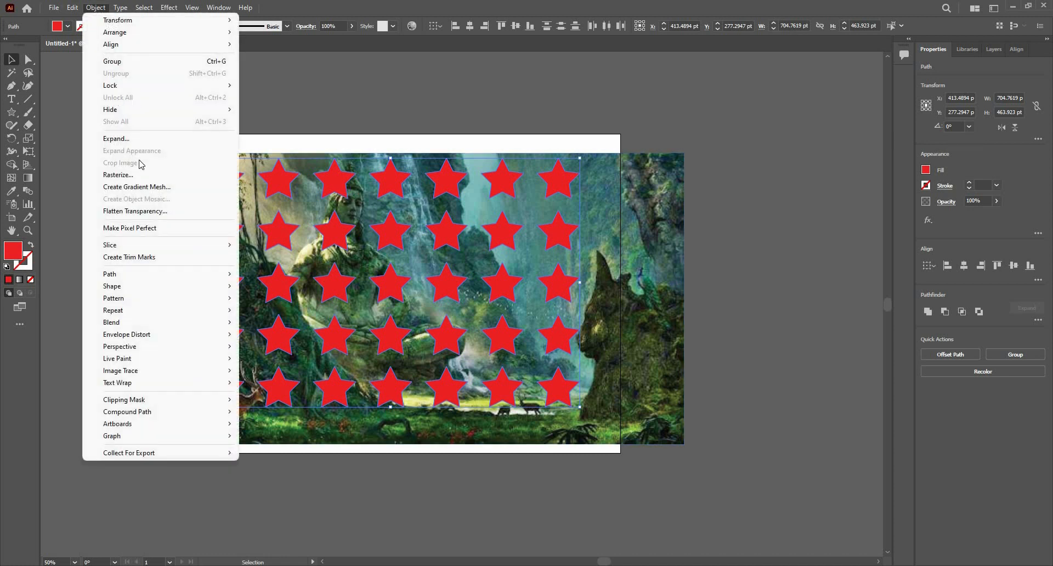
mouse_move(200, 412)
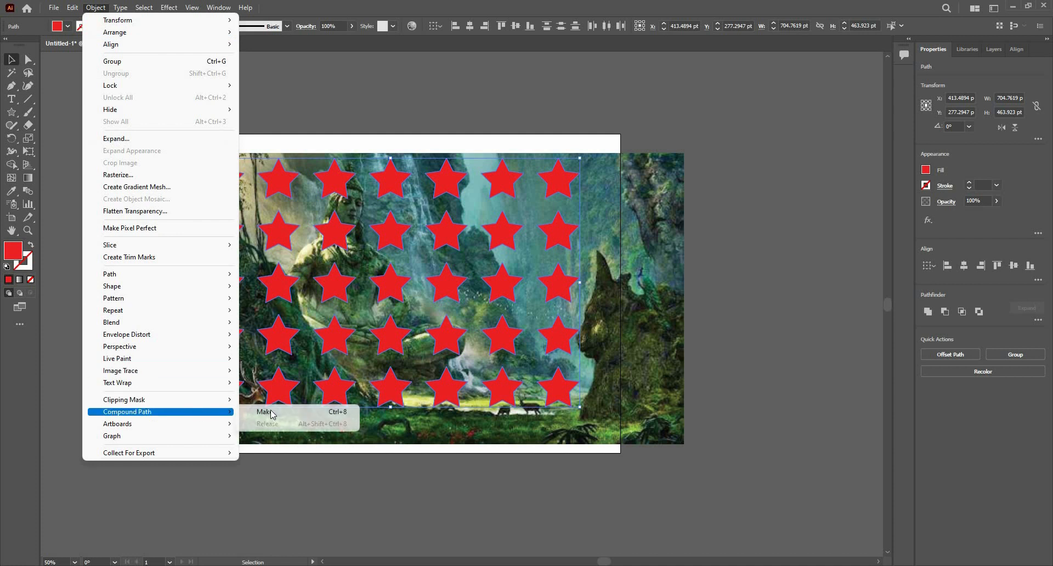
click(339, 412)
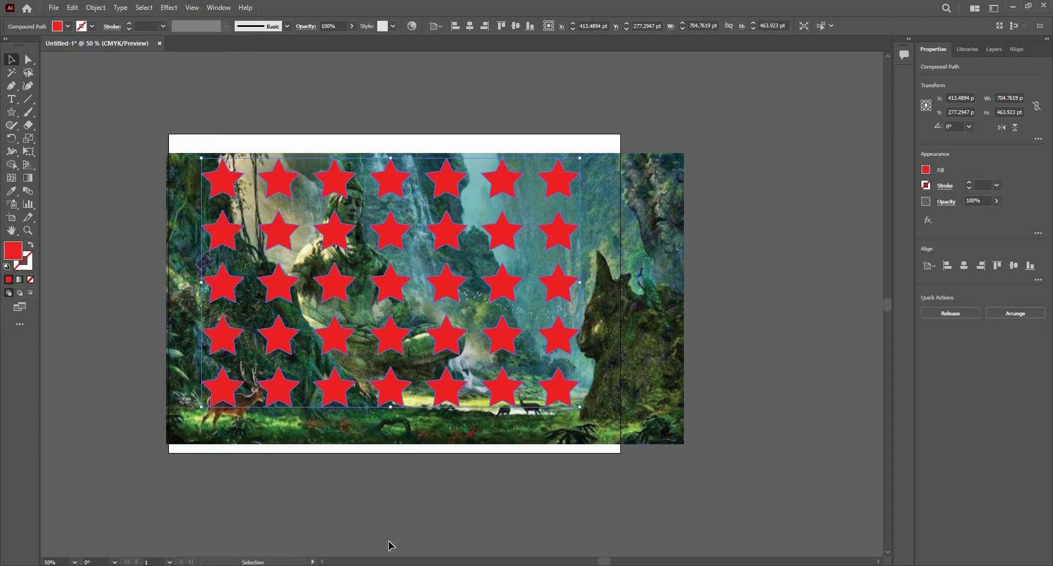
Make a clipping mask from the star compound path and the forest image, and deselect the result.
click(373, 303)
click(325, 176)
shift+click(645, 197)
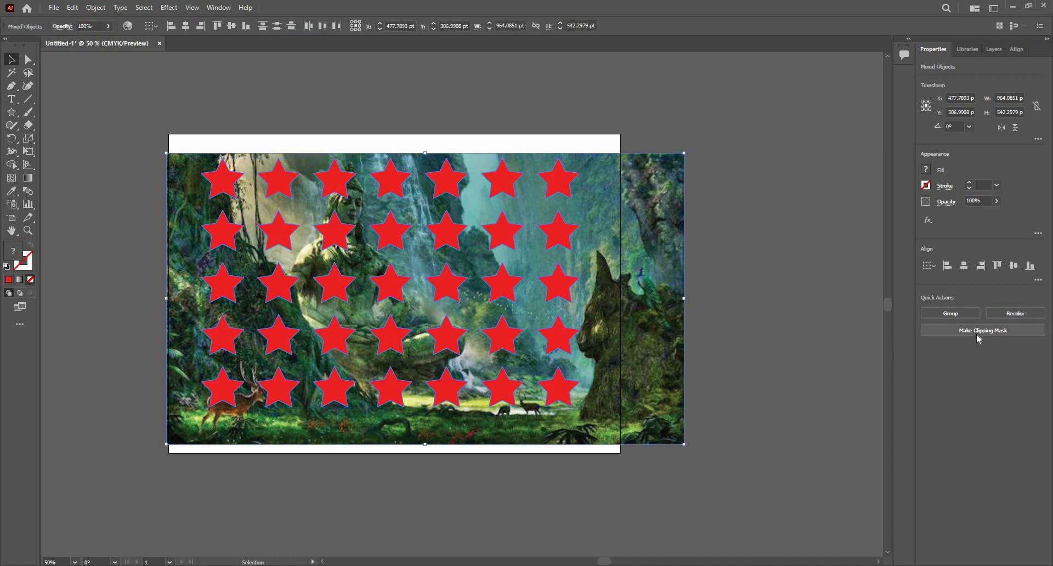
click(976, 332)
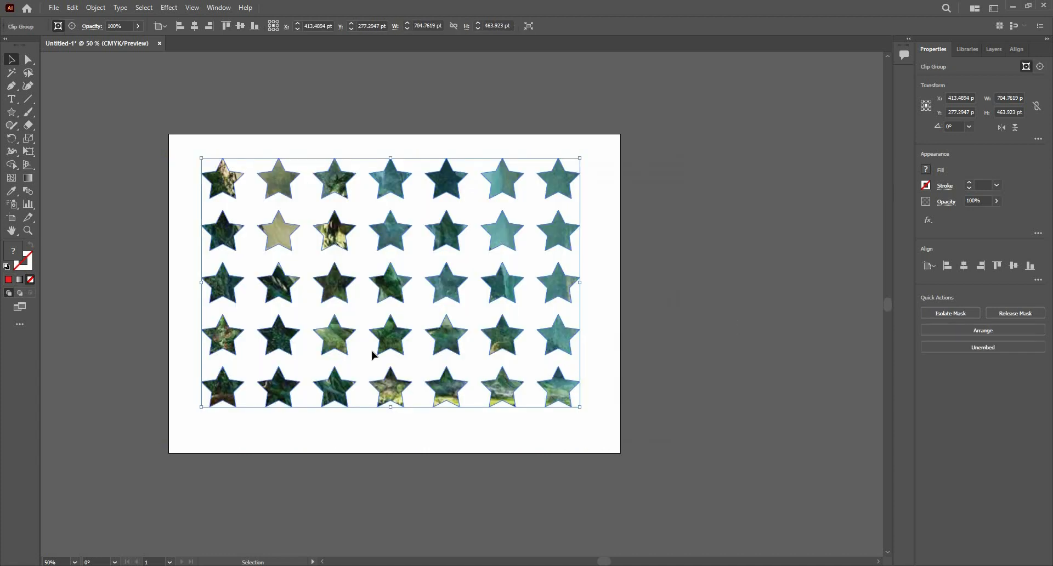
click(417, 463)
scroll(369, 359, up, 2)
scroll(544, 403, down, 2)
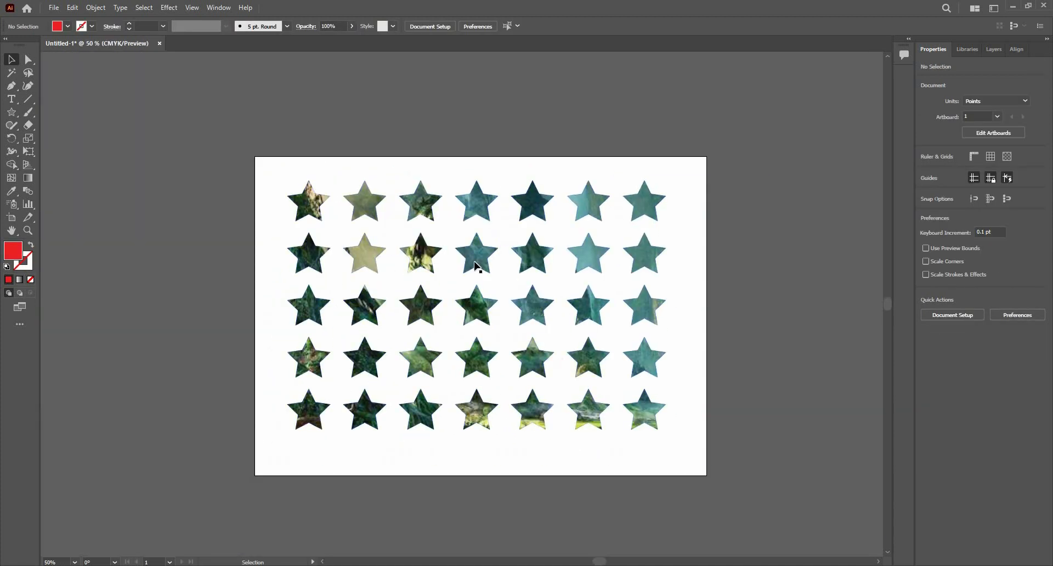
Isolate the star clip group, scale its forest image down to about 845 by 475 pt, reposition it and leave isolation.
double_click(437, 266)
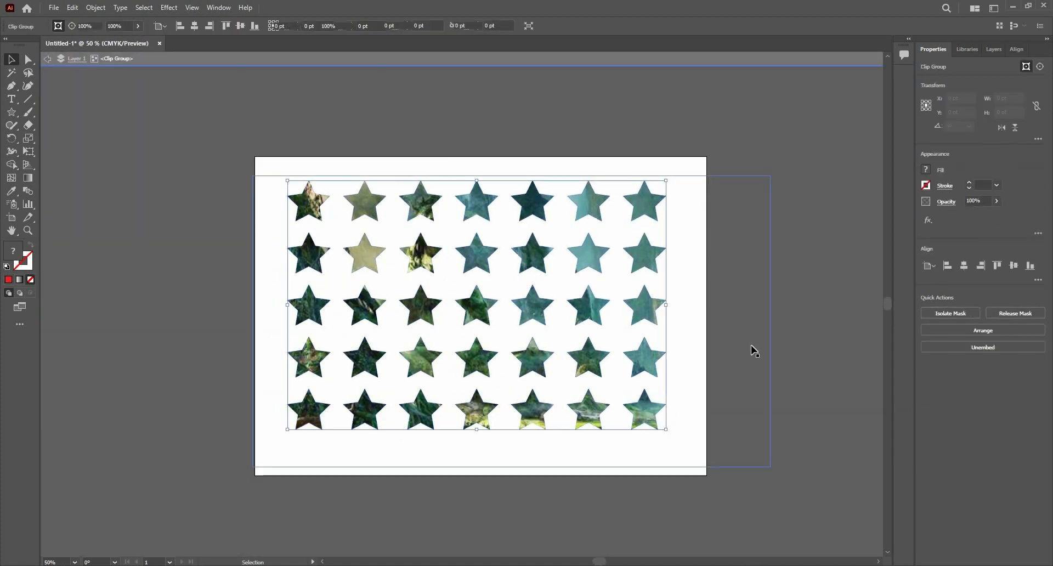
drag(707, 424, 706, 408)
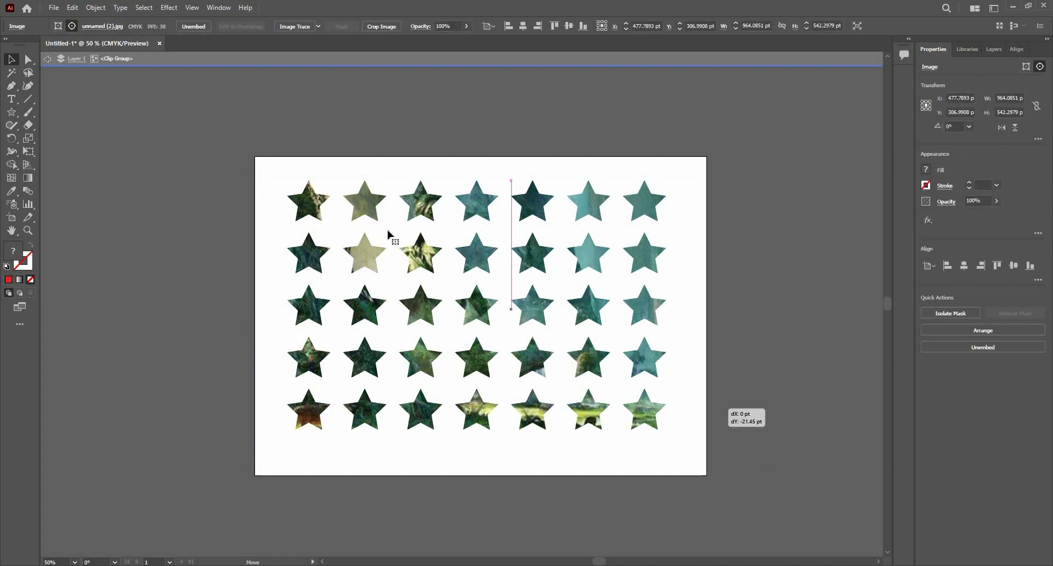
drag(267, 168, 302, 187)
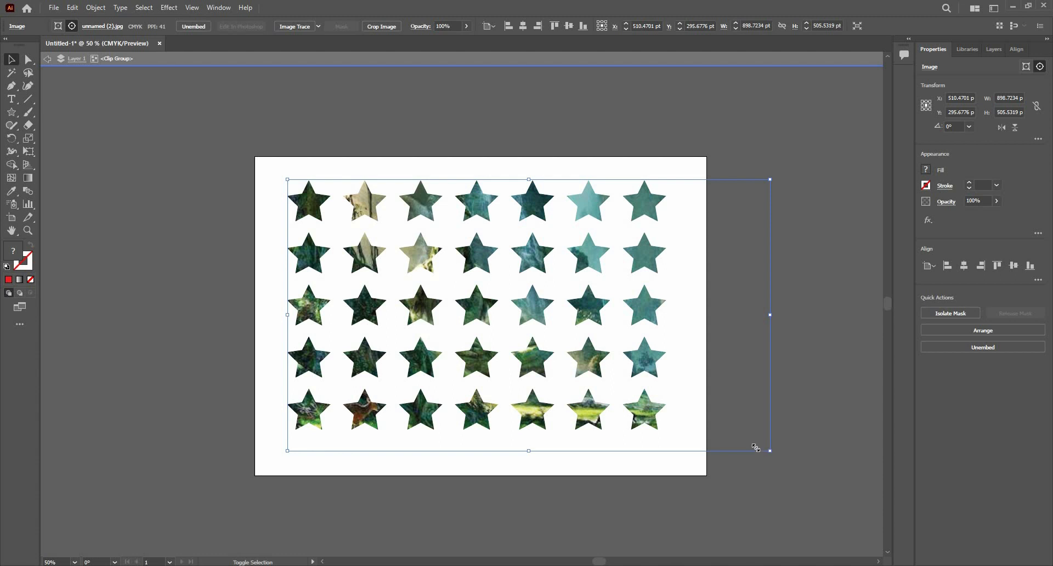
drag(756, 448, 726, 431)
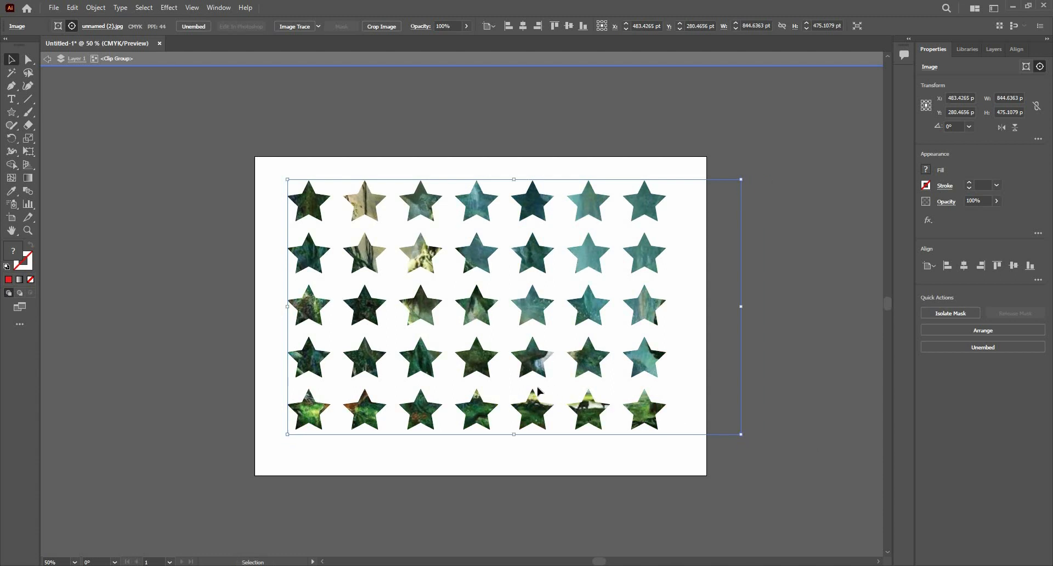
drag(544, 390, 528, 391)
double_click(799, 312)
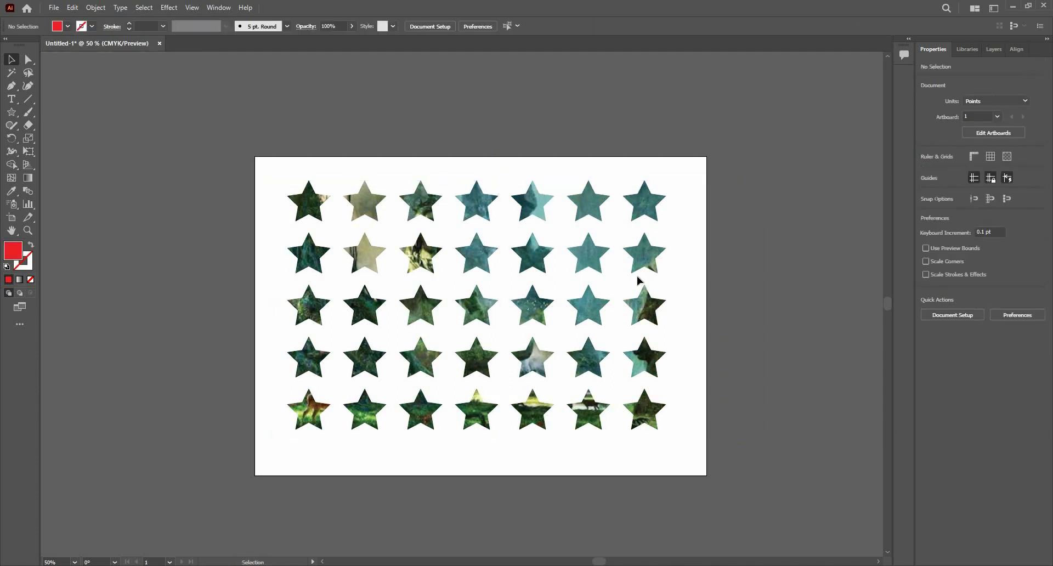
Select all the artwork and delete it to clear the artboard.
scroll(364, 219, down, 1)
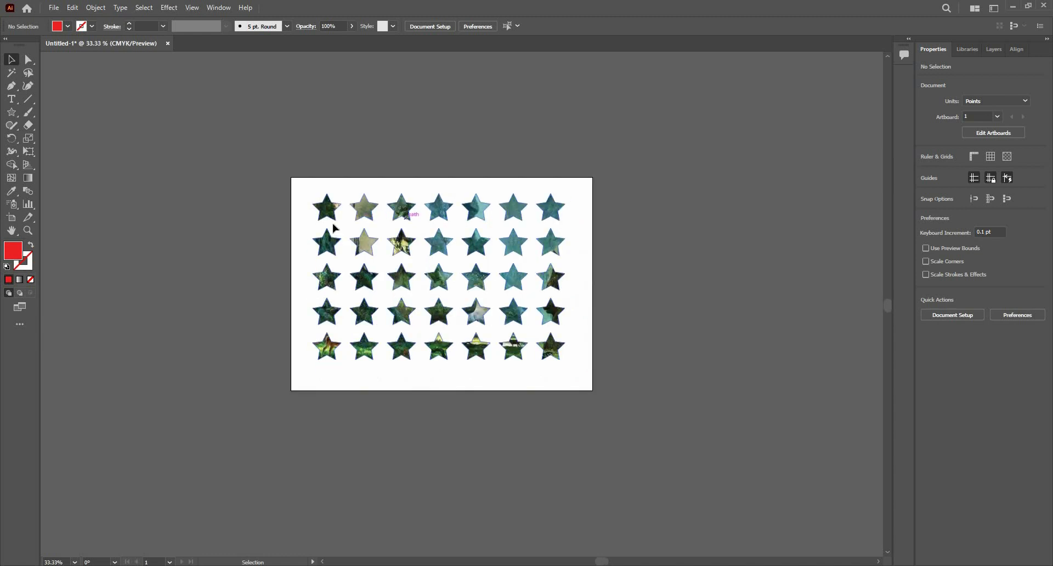
key(ctrl+a)
scroll(333, 223, up, 1)
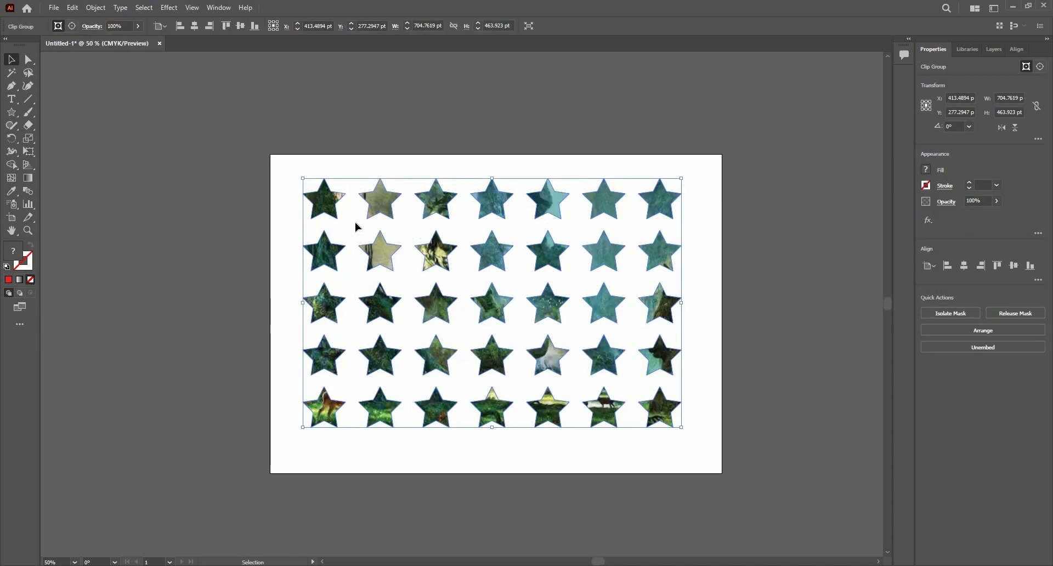
key(Delete)
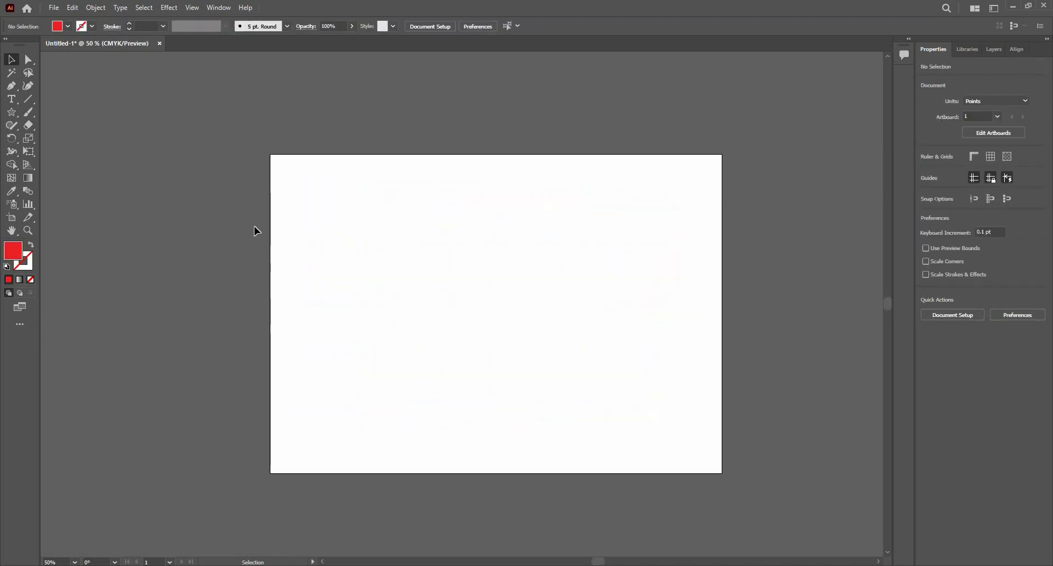
Add the point text "Mask" to the artboard and enlarge it to a font size of about 191 pt.
click(12, 100)
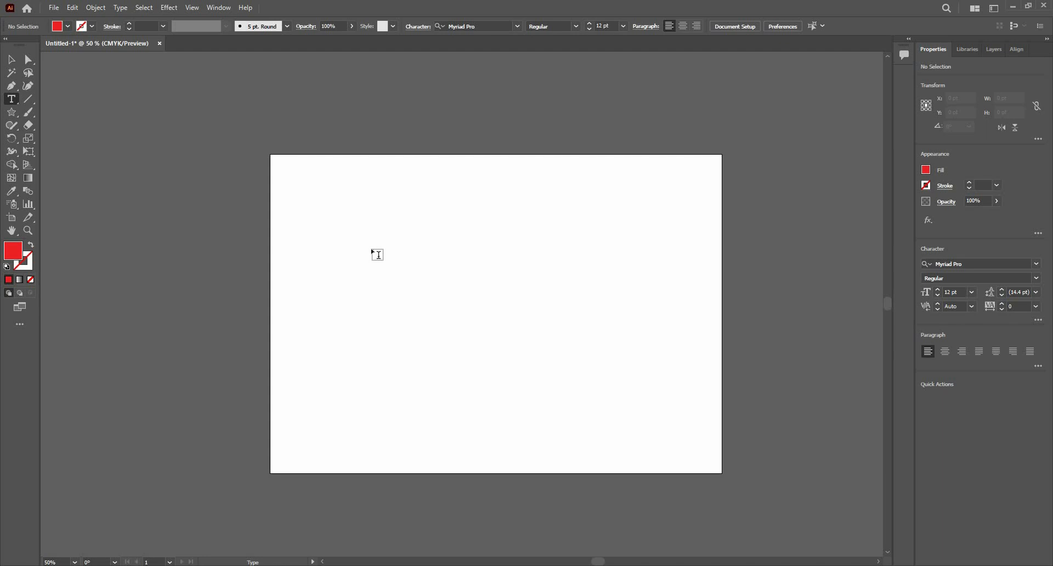
click(371, 248)
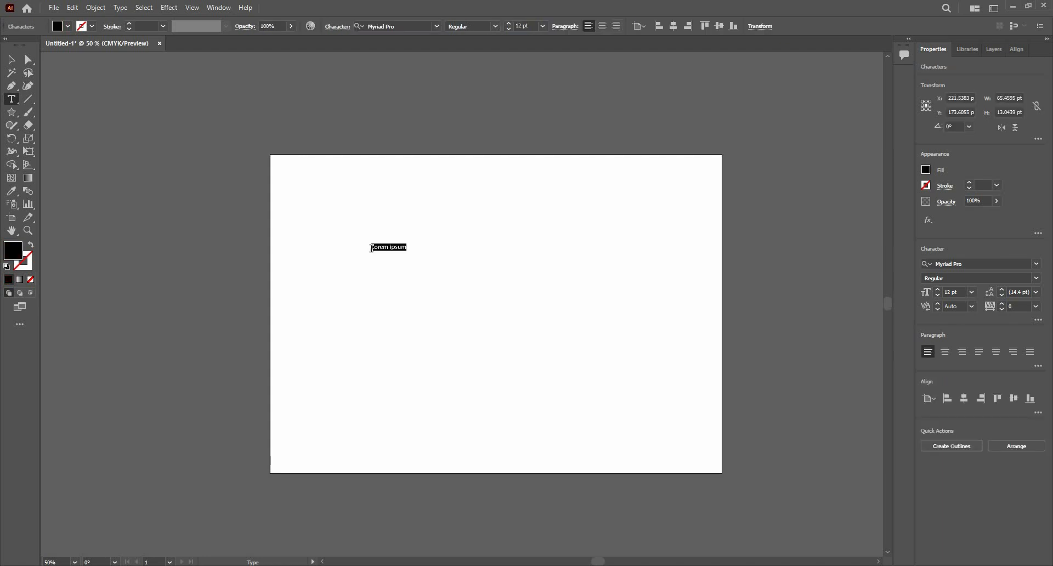
text(Mask)
key(Escape)
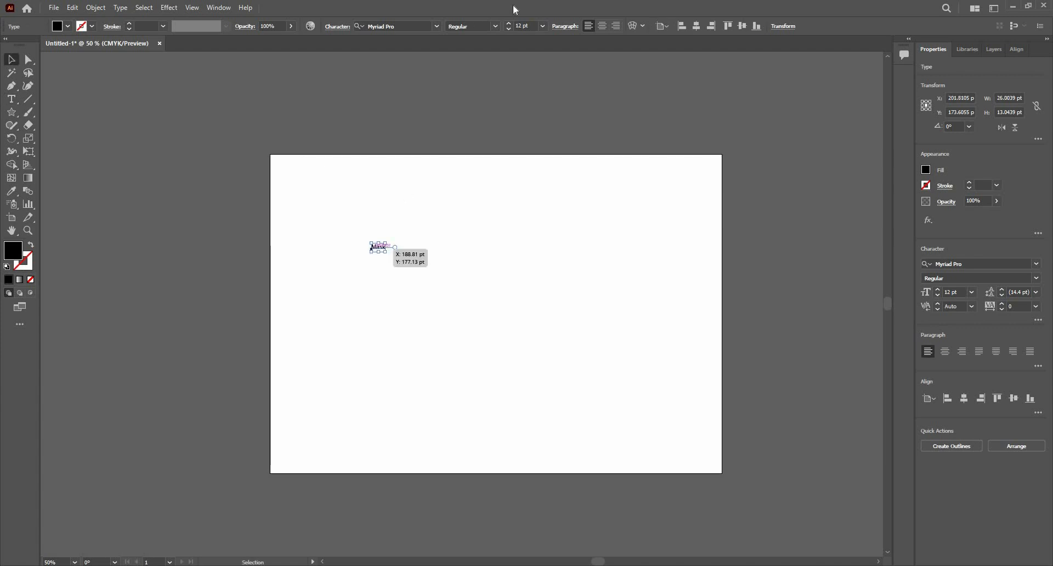
click(509, 24)
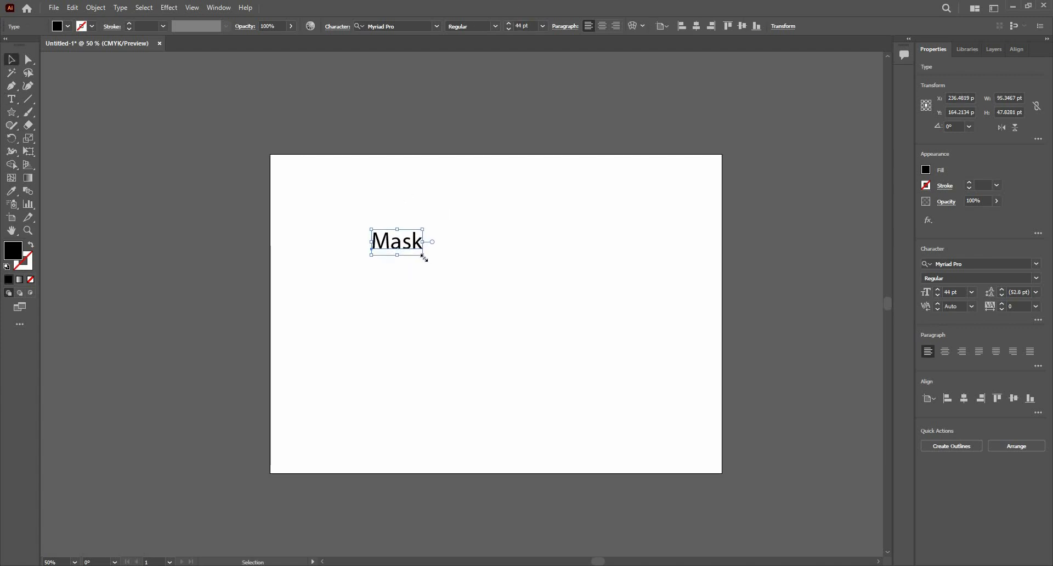
drag(422, 255, 598, 379)
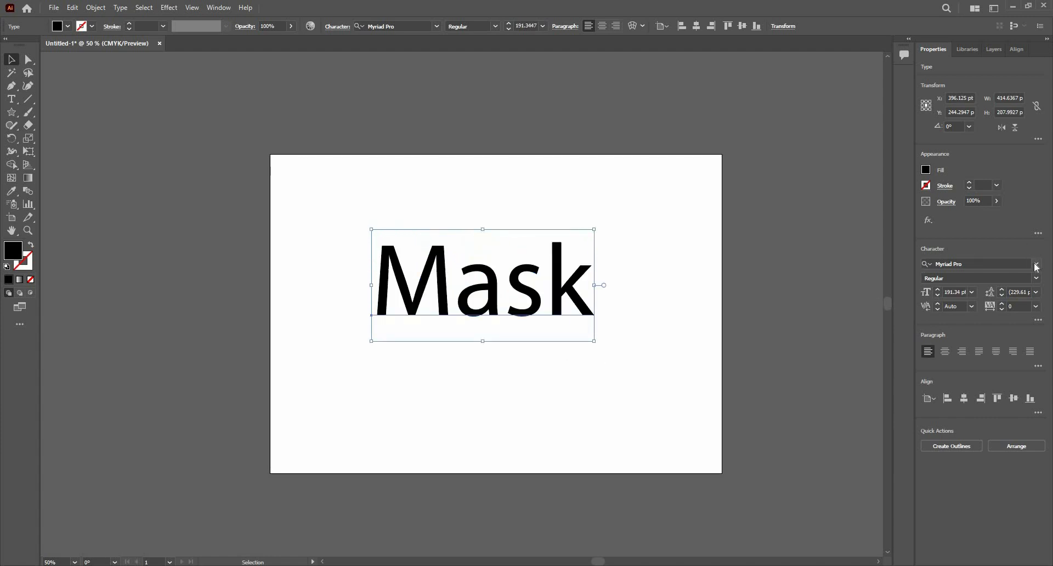
Change the "Mask" text's font to News706 BT Bold and move the word to the middle of the artboard.
click(1034, 264)
click(943, 370)
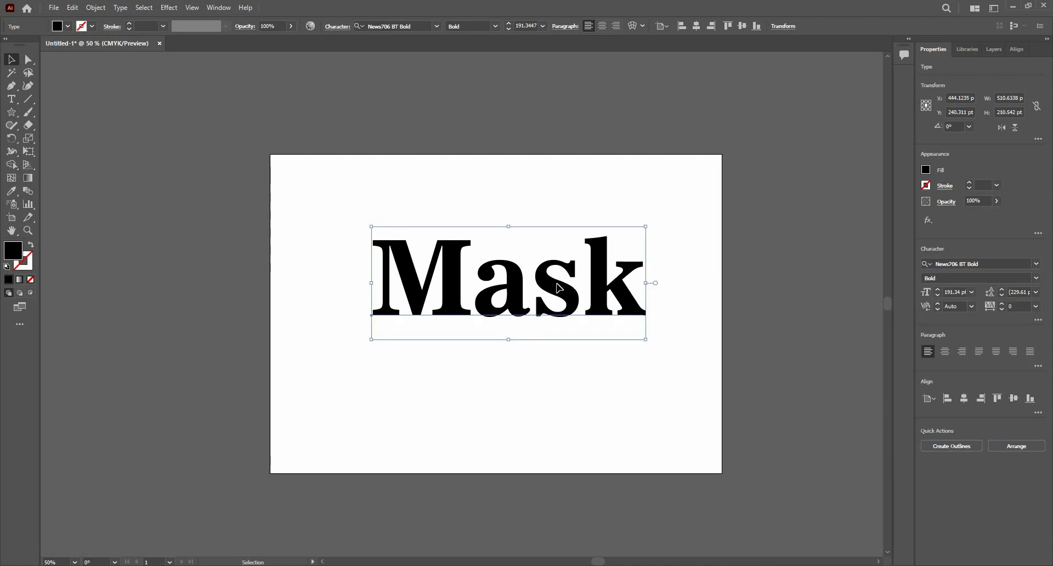
drag(558, 287, 547, 311)
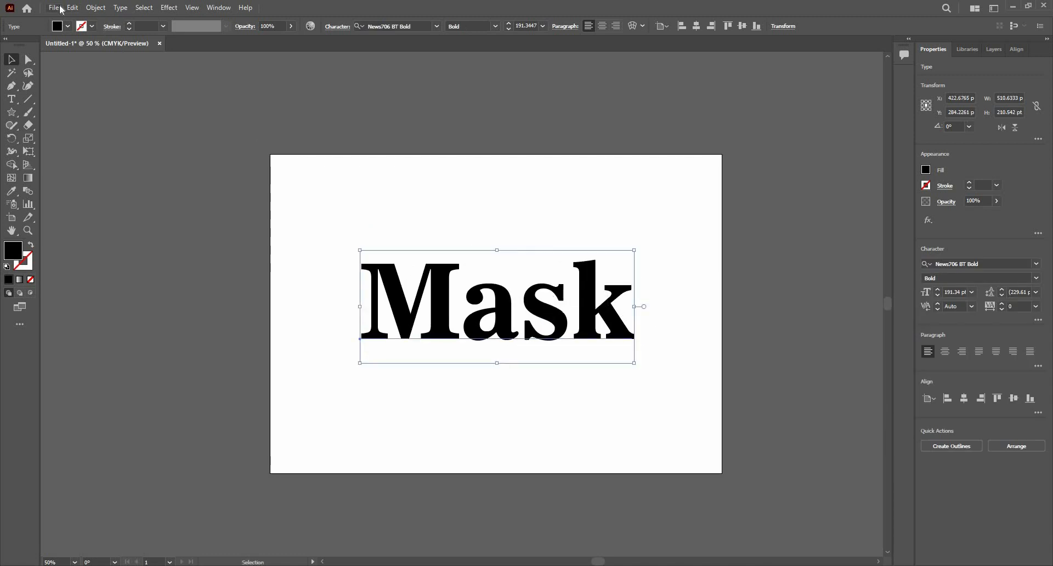
key(ctrl+shift+p)
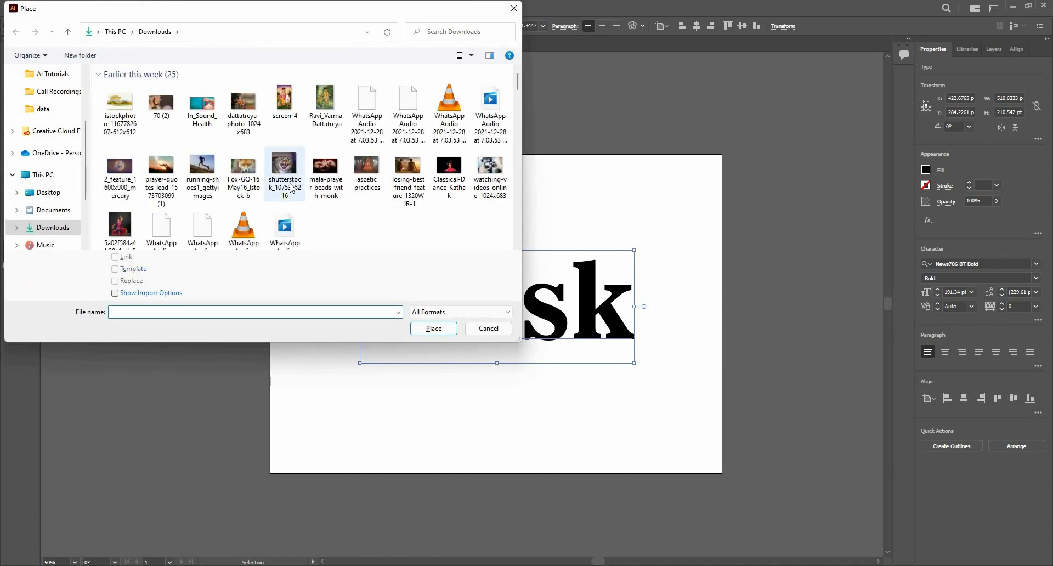
click(287, 181)
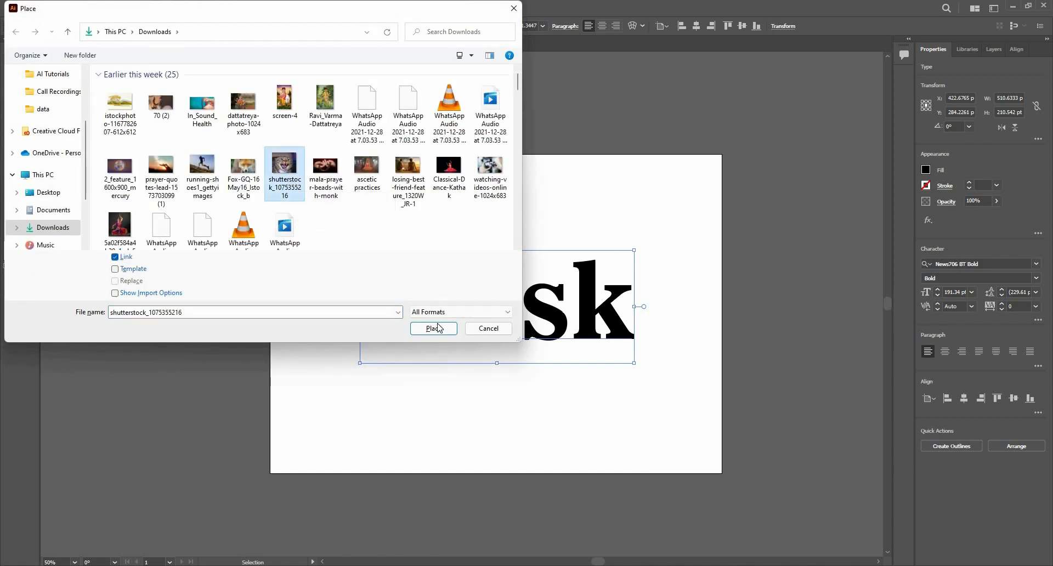
click(440, 328)
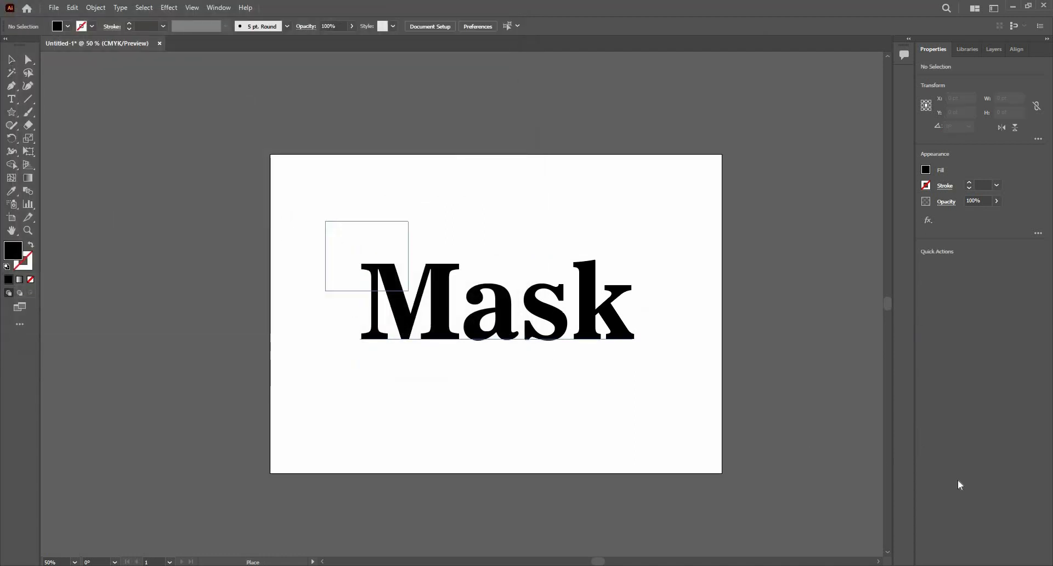
drag(958, 480, 889, 477)
Move the cat image over the "Mask" text so it covers the whole word, and send it to the back.
scroll(468, 421, down, 2)
scroll(444, 402, up, 2)
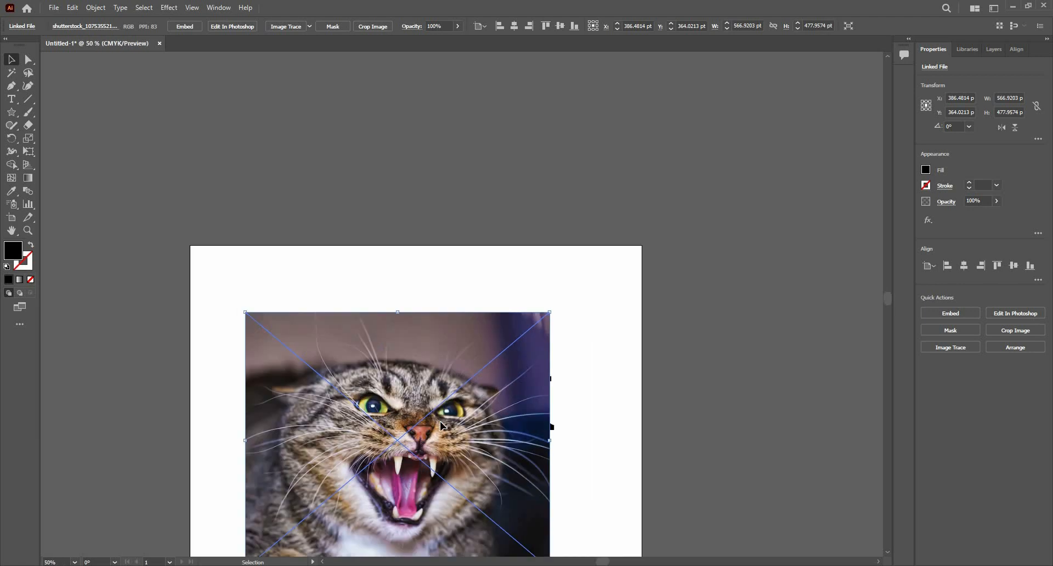
drag(440, 421, 455, 391)
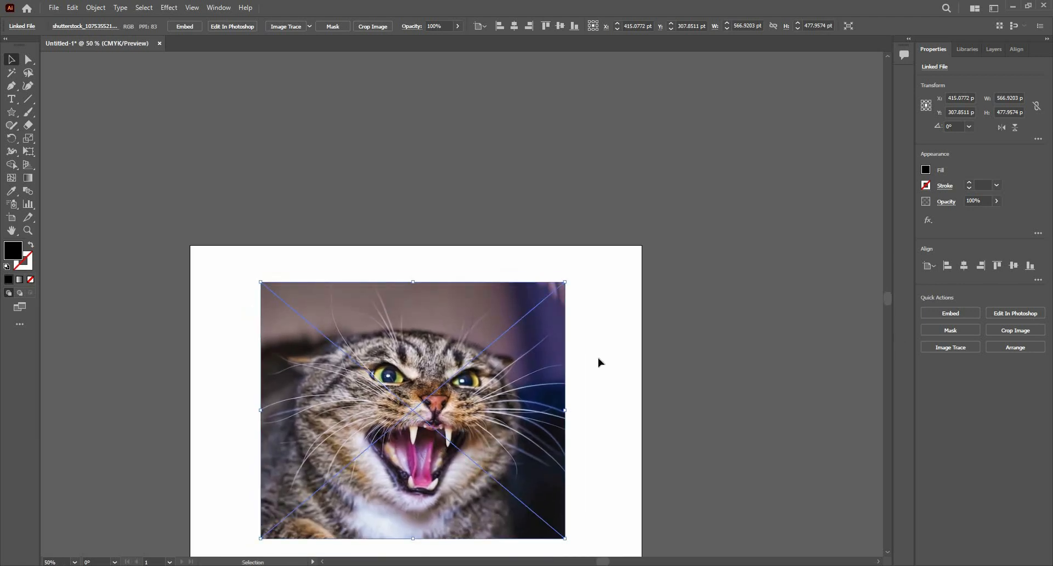
right_click(545, 344)
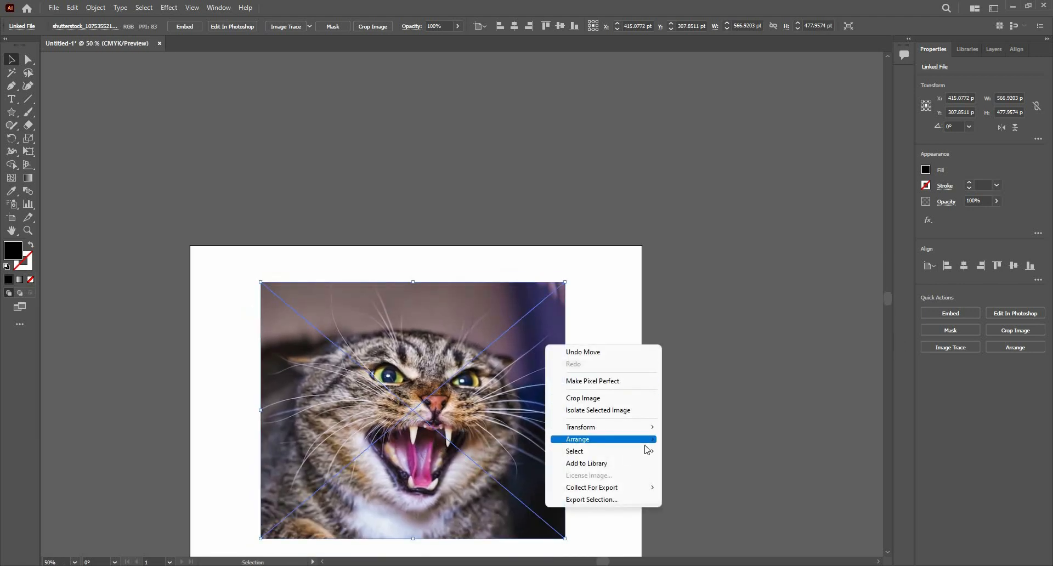
mouse_move(631, 438)
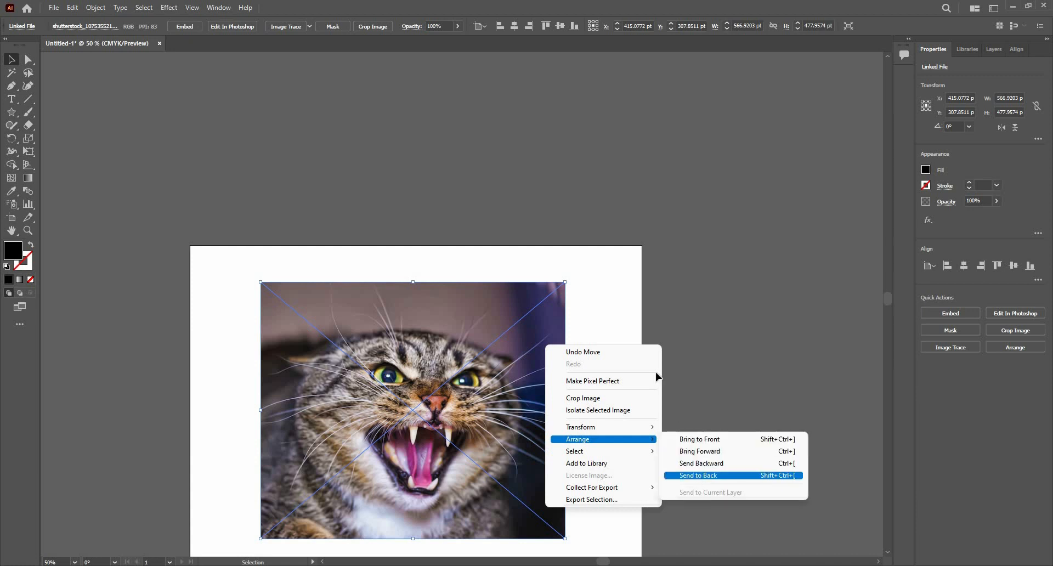
Make a clipping mask from the "Mask" text and the cat image, and deselect the result.
click(462, 389)
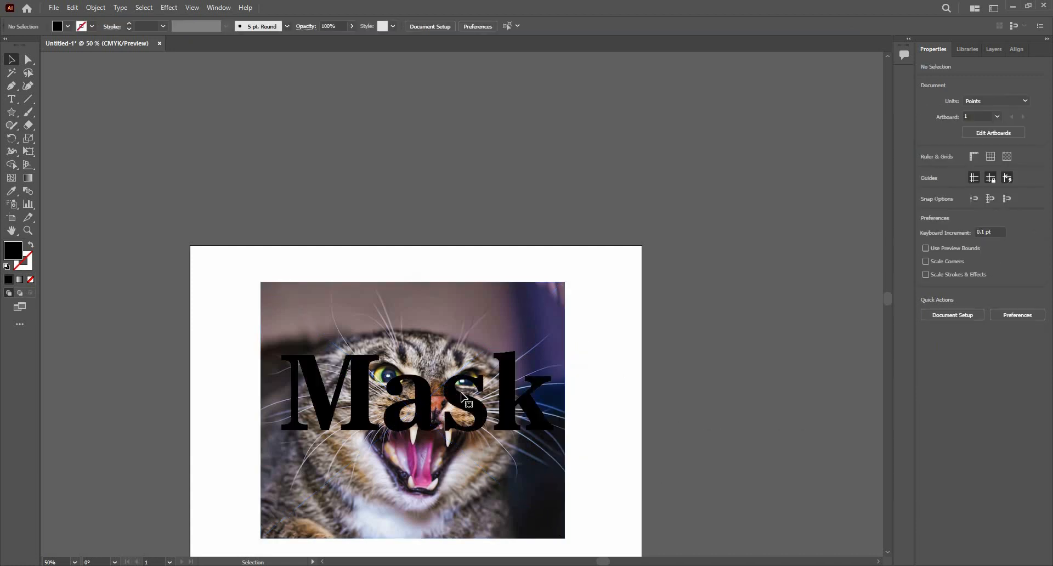
shift+click(473, 312)
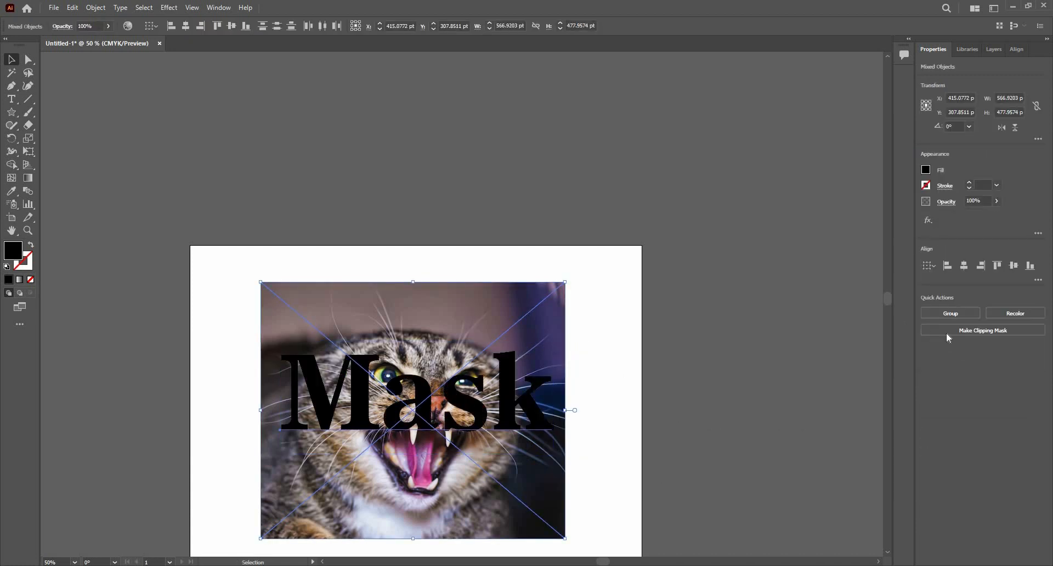
click(950, 331)
click(530, 181)
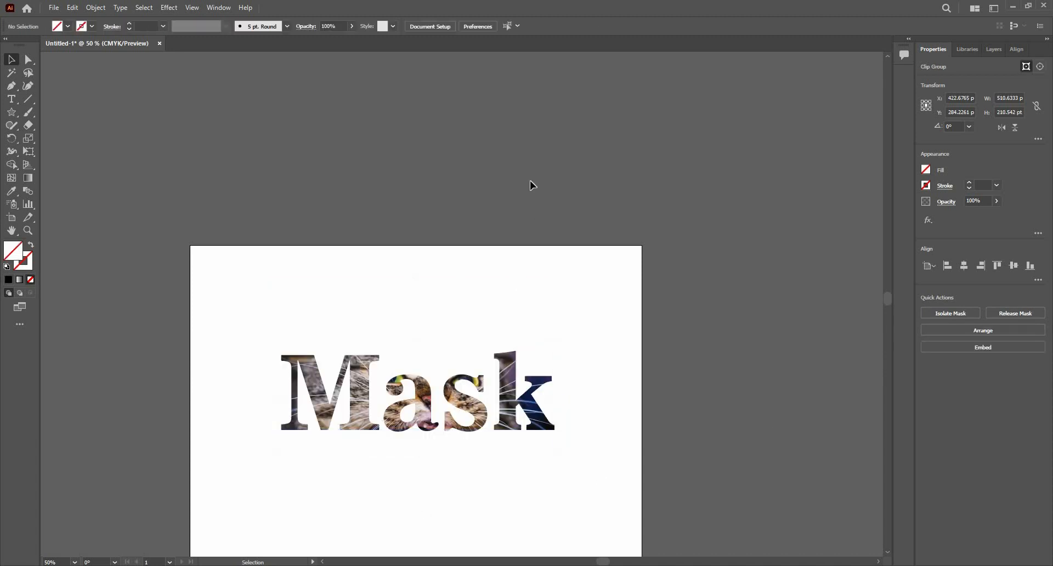
Isolate the text clip group and scale the "Mask" text down to about 506 by 198 pt.
key(ctrl+plus)
key(ctrl+plus)
key(ctrl+plus)
key(ctrl+minus)
key(ctrl+minus)
key(ctrl+minus)
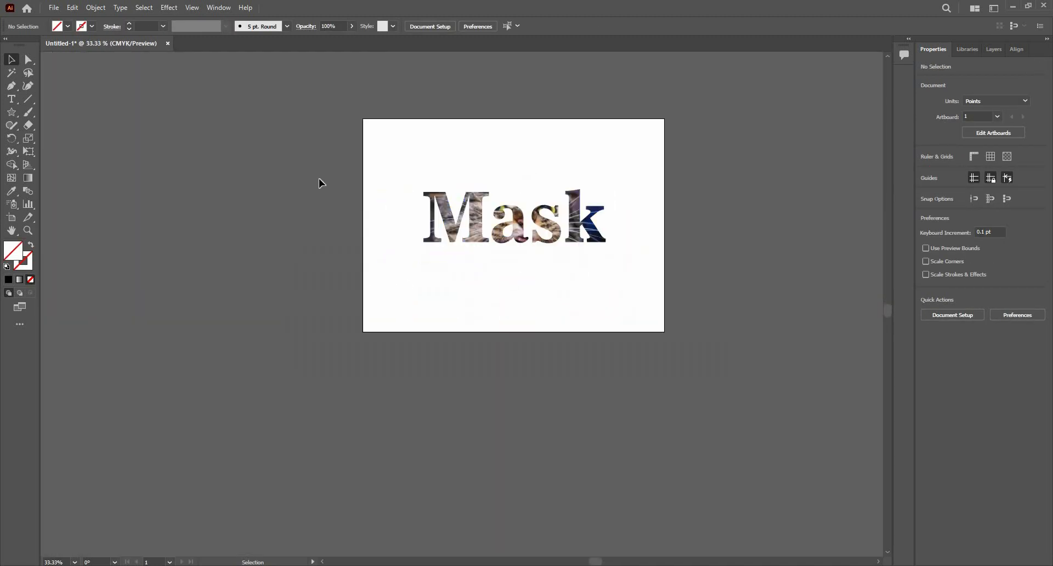
drag(461, 304, 420, 392)
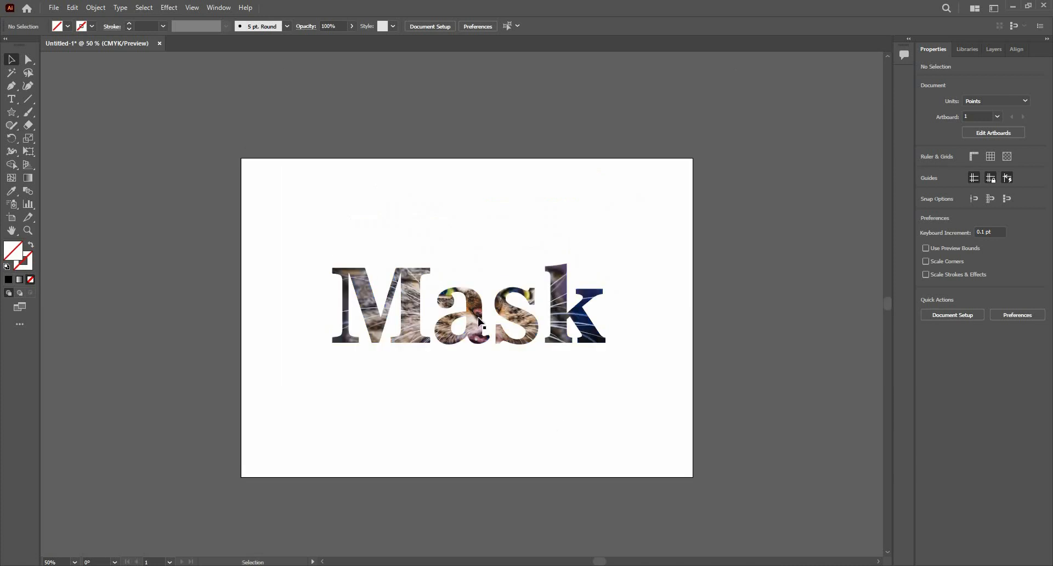
double_click(438, 305)
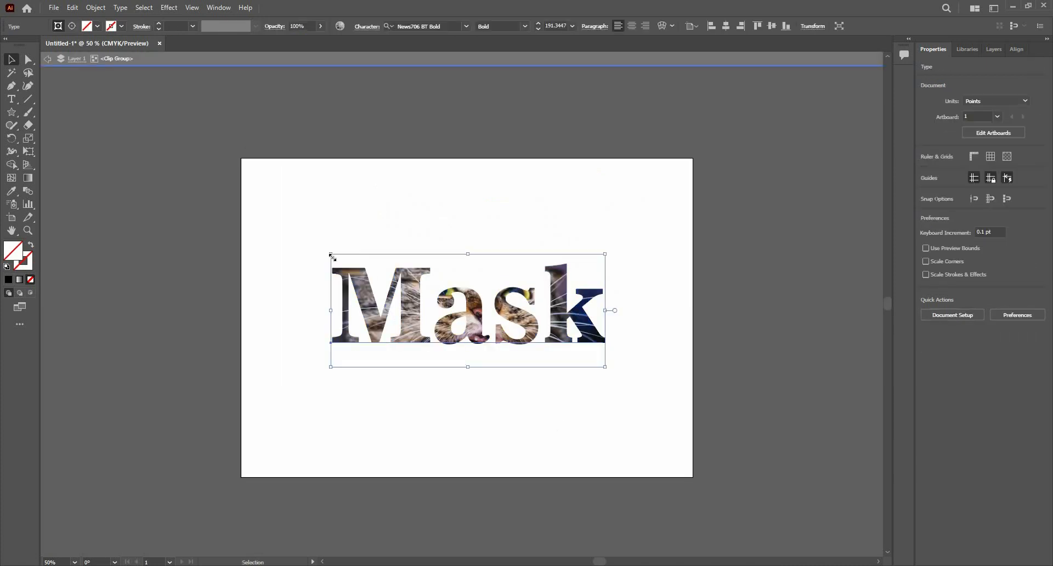
drag(331, 255, 368, 268)
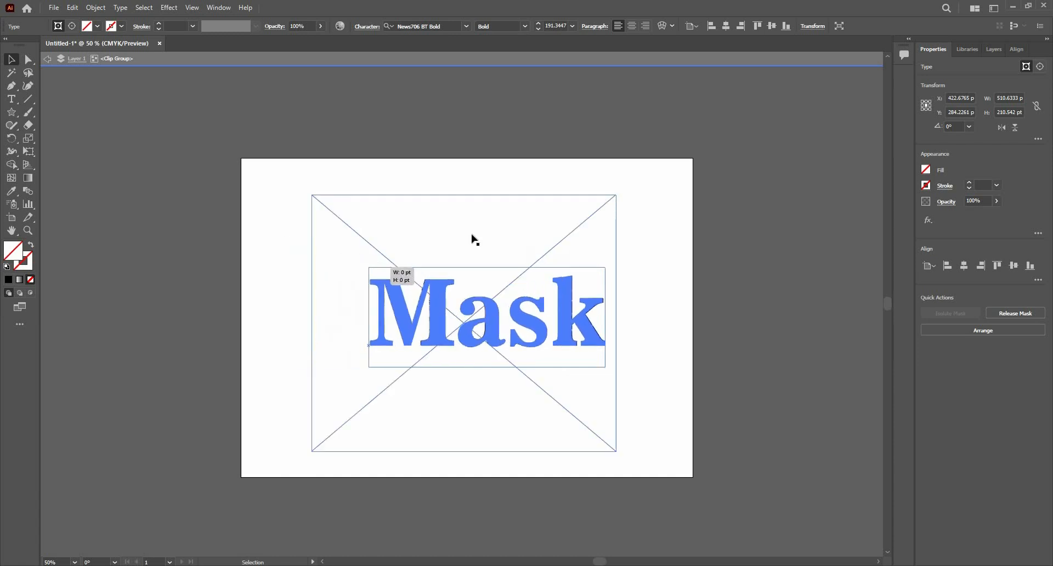
Enlarge the cat image inside the text mask and reposition it behind the letters.
click(425, 198)
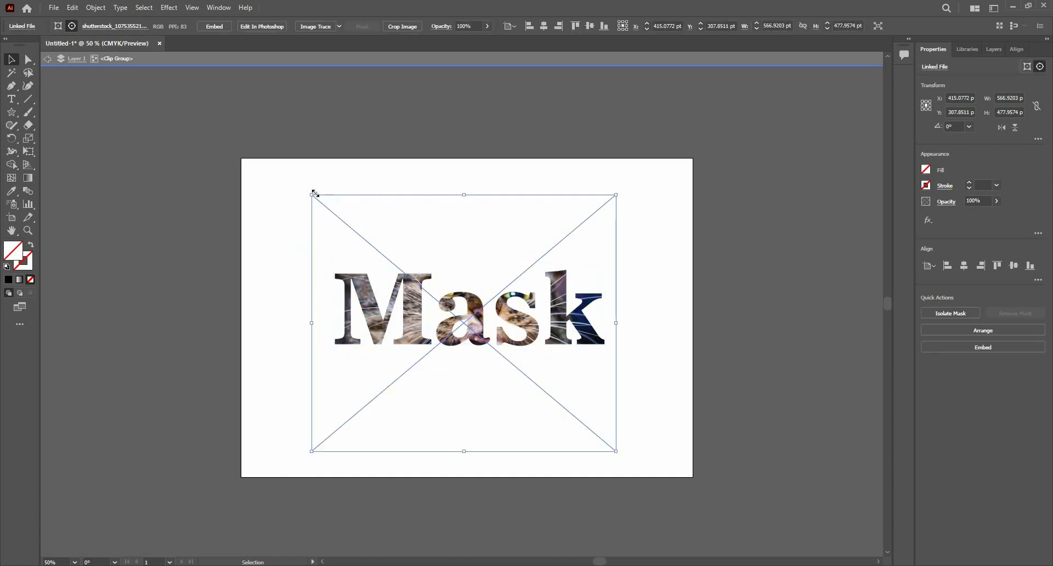
drag(283, 178, 240, 174)
drag(330, 181, 288, 155)
Replace the clipping text "Mask" with "Cat" using the Type tool, keeping it within the clip group.
click(598, 347)
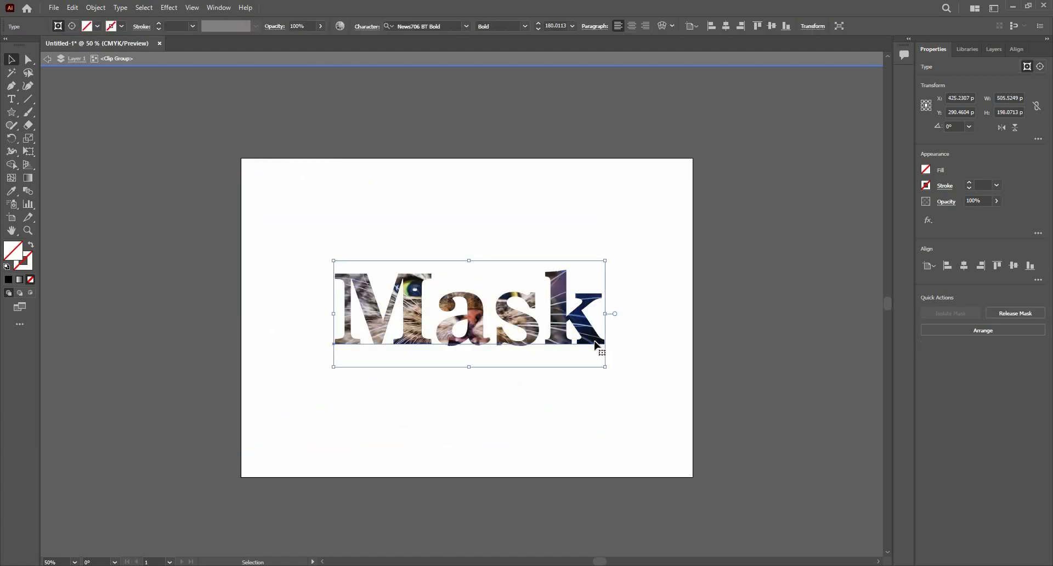
click(15, 102)
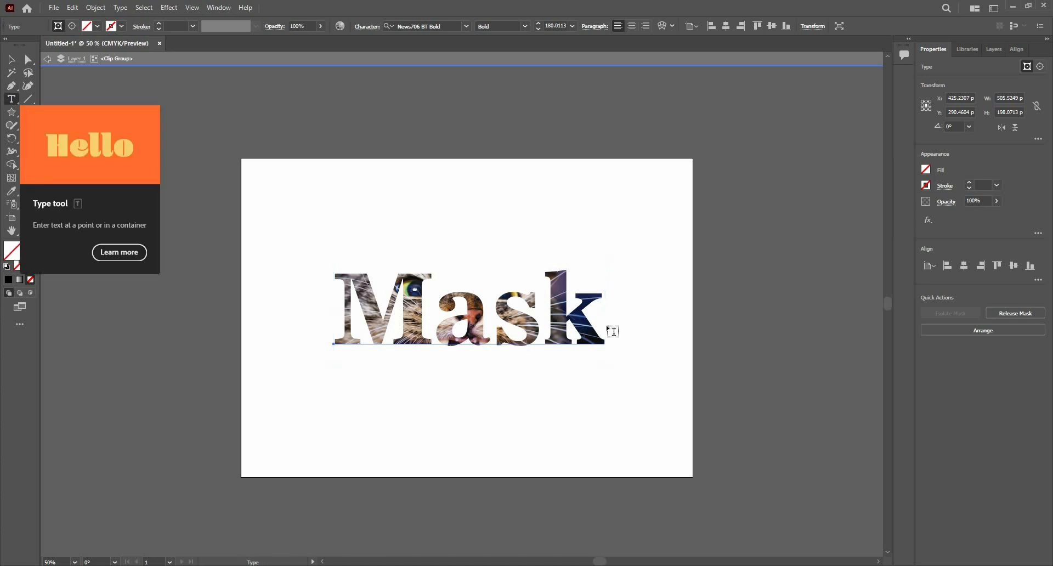
click(580, 310)
key(BackSpace)
key(BackSpace)
key(BackSpace)
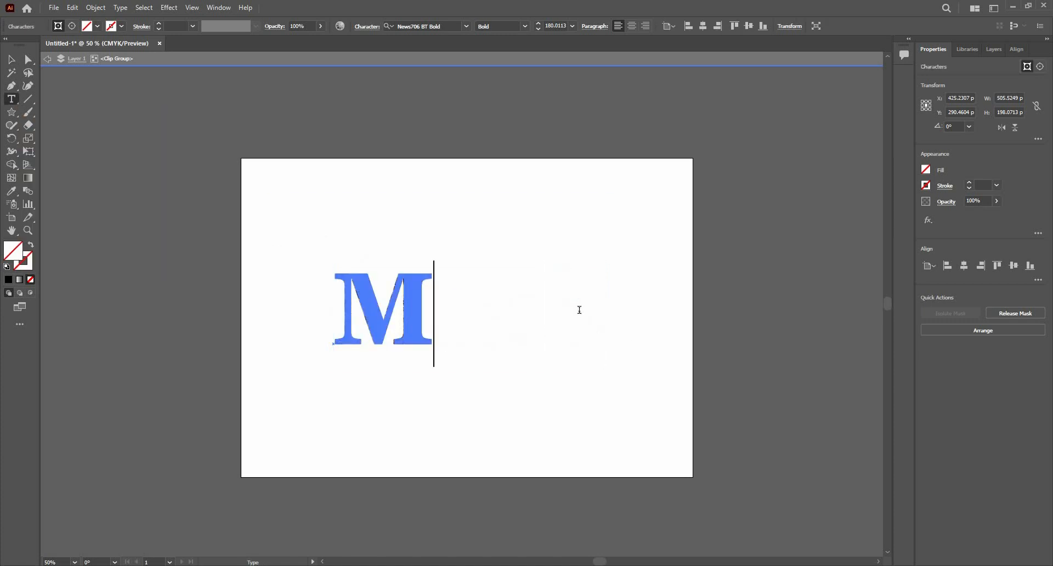
key(BackSpace)
text(Cat)
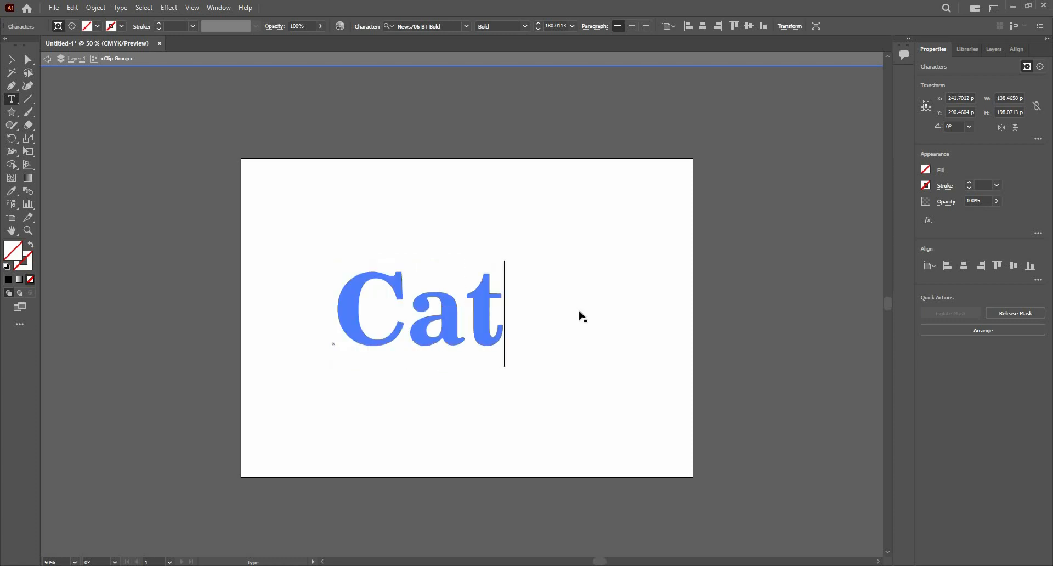
key(Escape)
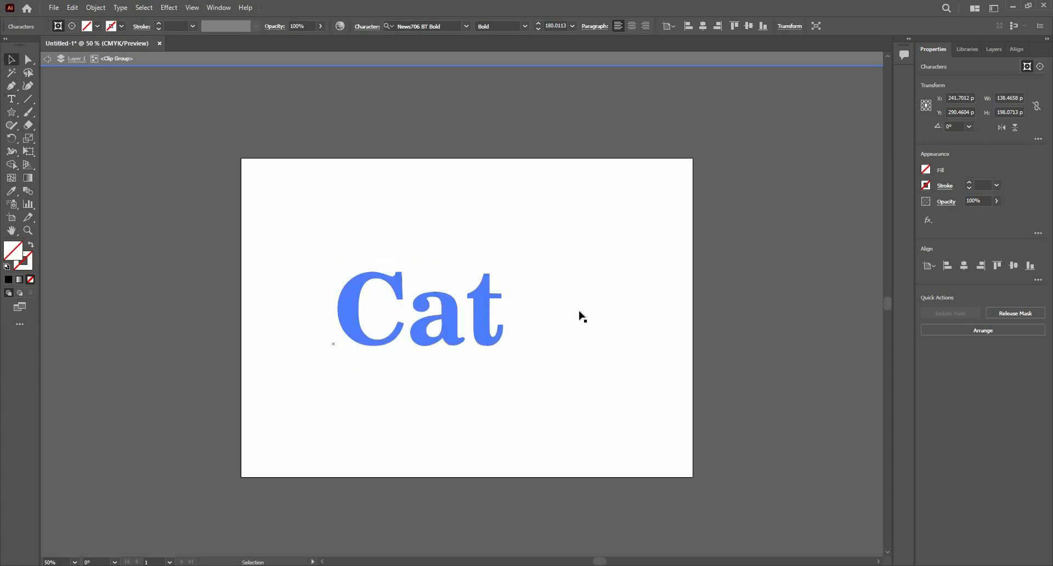
Leave isolation mode and move the "Cat" text clip group lower on the artboard, leaving it deselected.
click(355, 189)
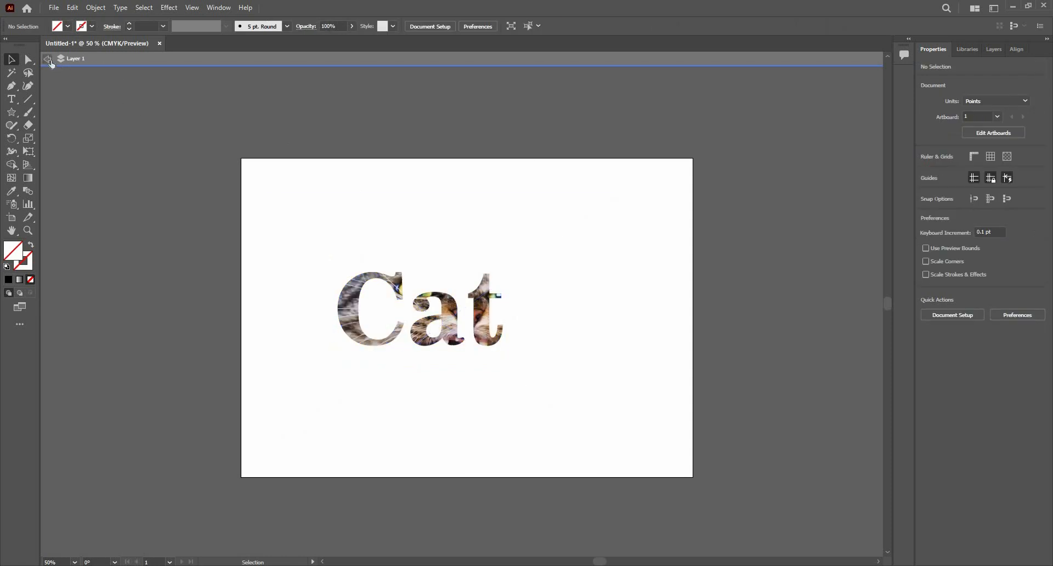
double_click(268, 160)
mouse_move(458, 325)
mouse_down()
mouse_move(529, 353)
mouse_move(476, 369)
mouse_move(559, 330)
mouse_move(566, 277)
mouse_move(490, 363)
mouse_up()
click(349, 295)
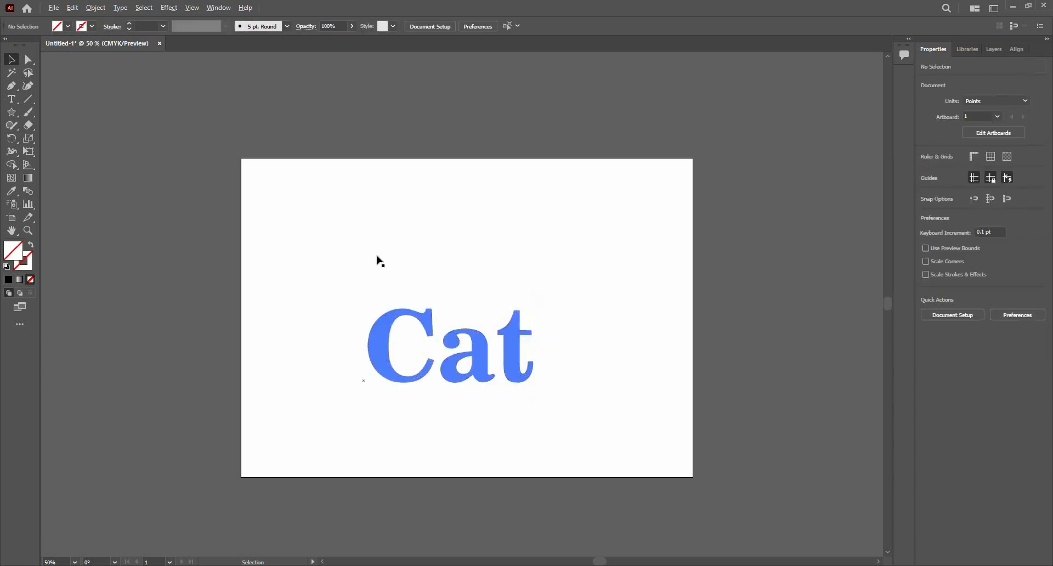
key(ctrl+=)
key(ctrl+minus)
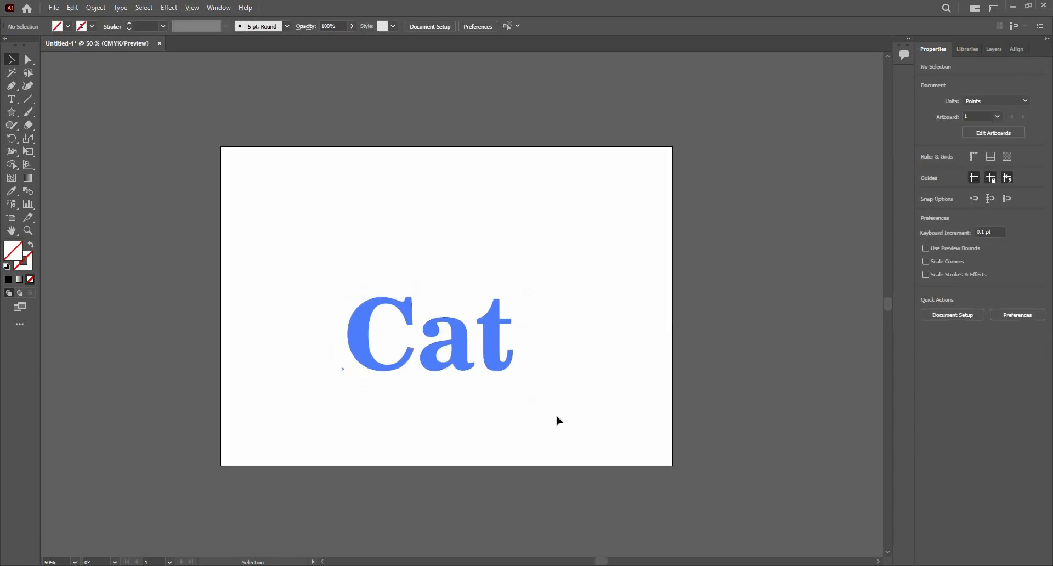
scroll(526, 402, down, 2)
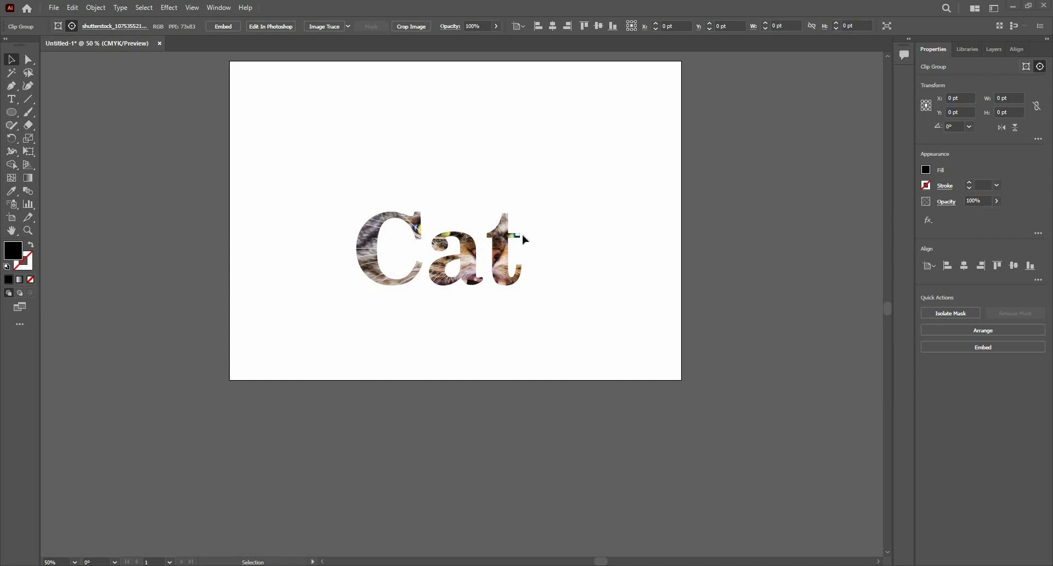
Release the clipping mask of the "Cat" text clip group.
click(509, 253)
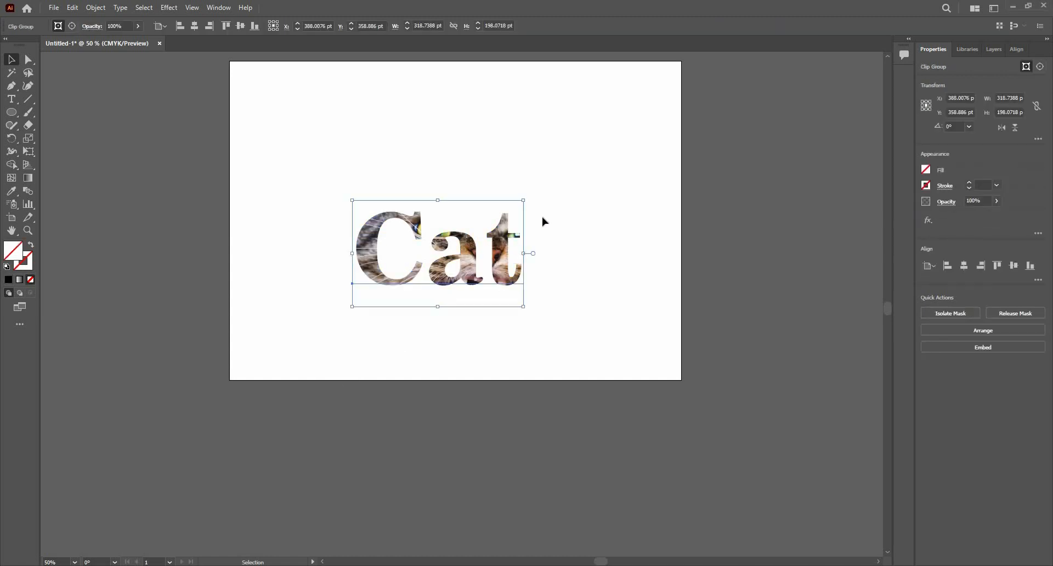
right_click(506, 237)
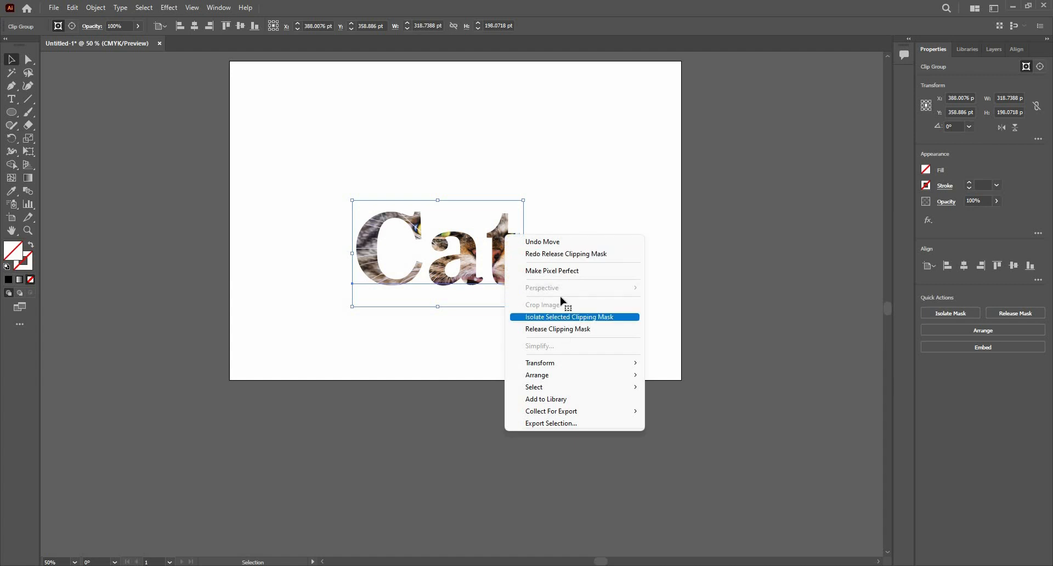
click(561, 329)
click(686, 274)
click(593, 275)
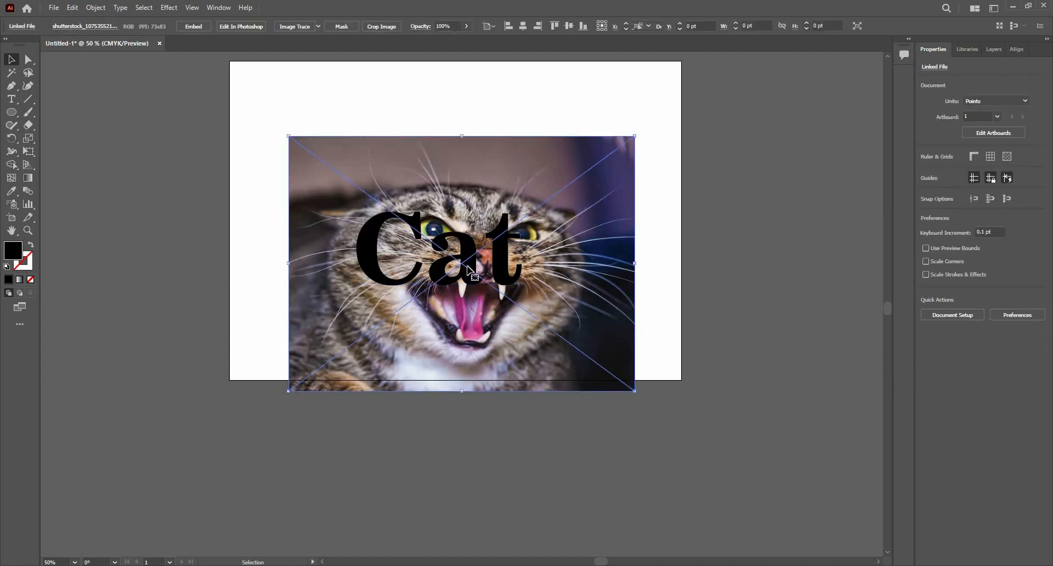
Move the "Cat" text off the artboard, shift the cat image up on the artboard, and delete the text.
click(828, 230)
click(507, 258)
drag(487, 261, 857, 198)
drag(579, 291, 579, 240)
drag(773, 132, 807, 224)
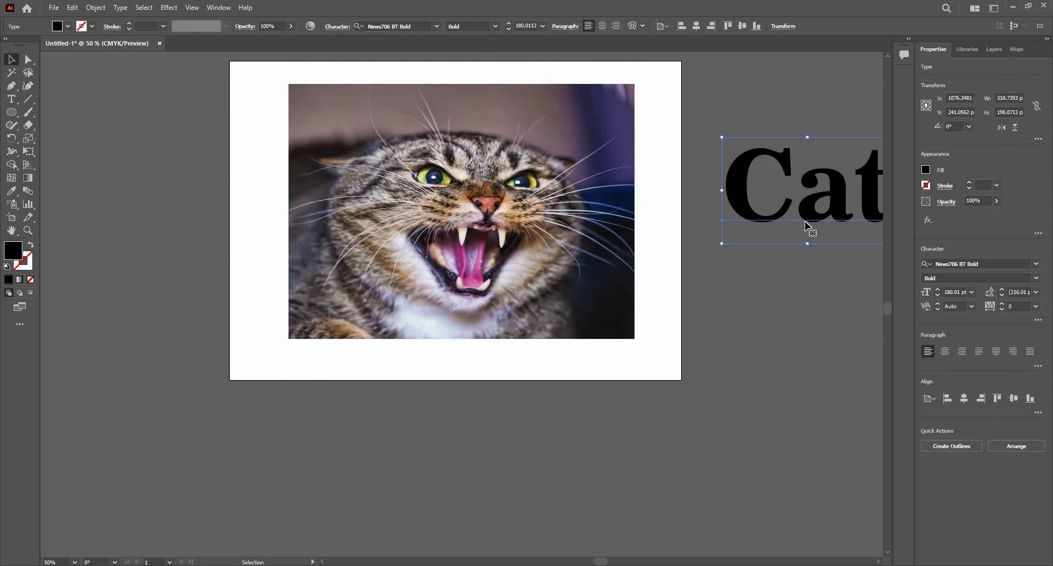
key(Delete)
Draw a circle about 441 pt across with a white-to-black linear gradient fill and position it over the cat's face.
click(11, 113)
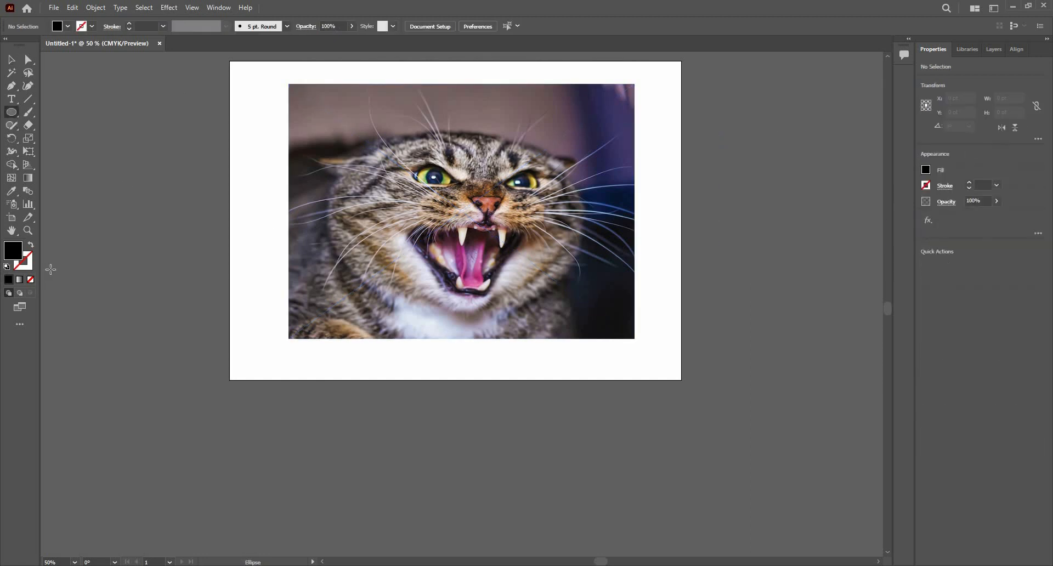
click(21, 280)
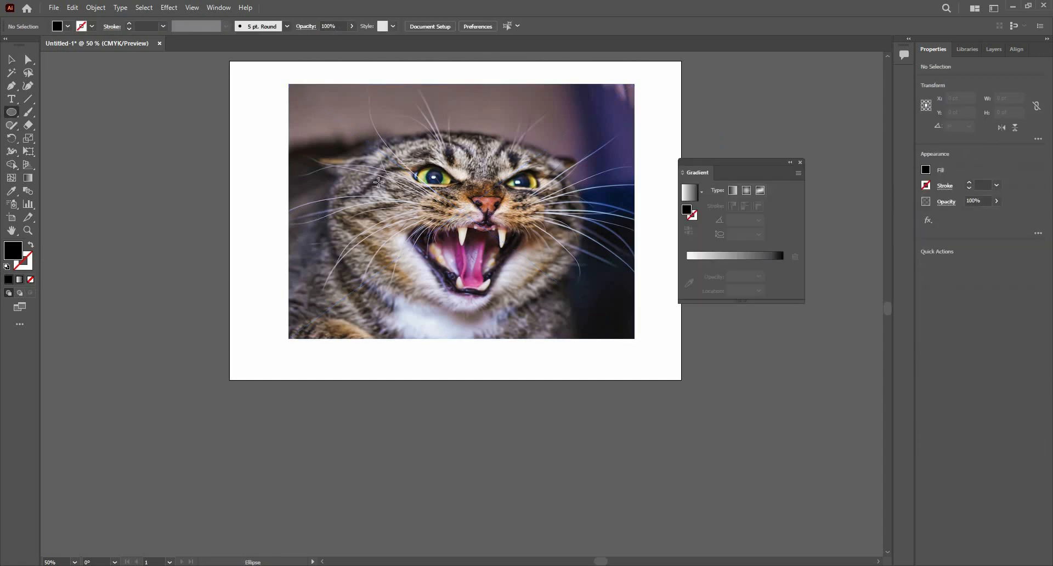
drag(312, 131, 549, 369)
key(v)
drag(502, 270, 527, 233)
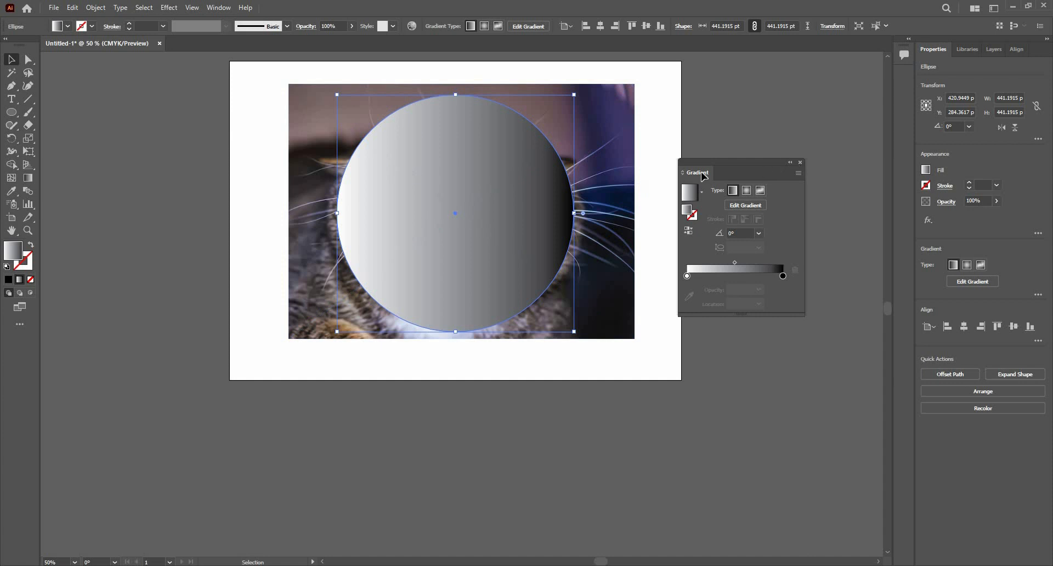
click(801, 162)
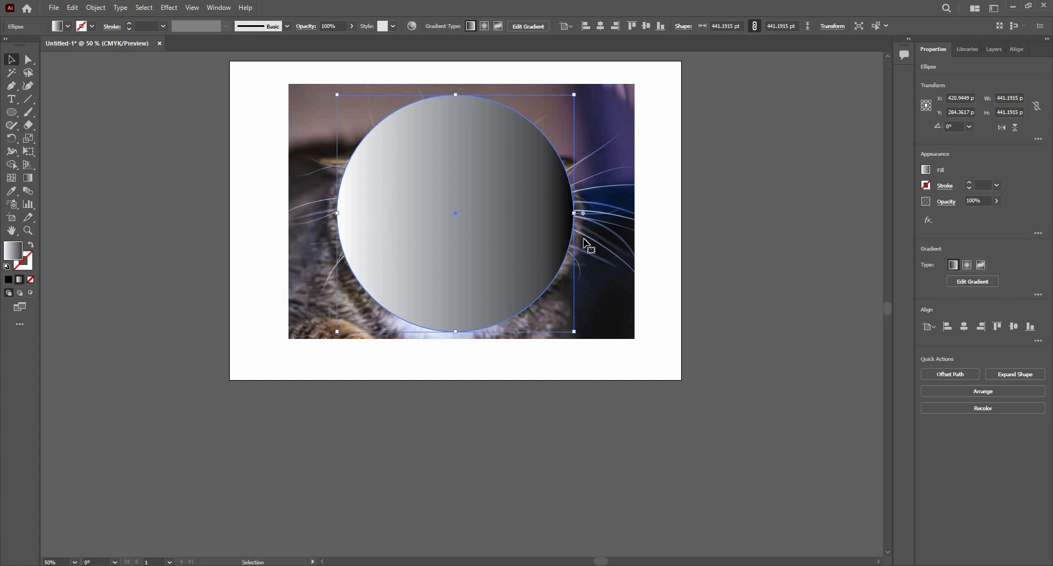
Make an opacity mask from the linear-gradient circle and the cat image.
click(393, 68)
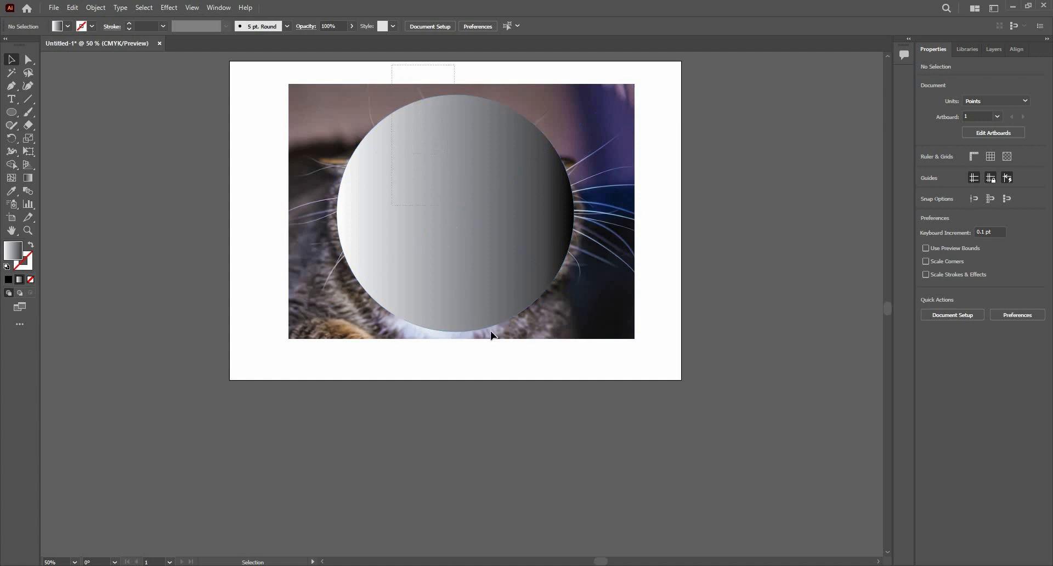
key(ctrl+a)
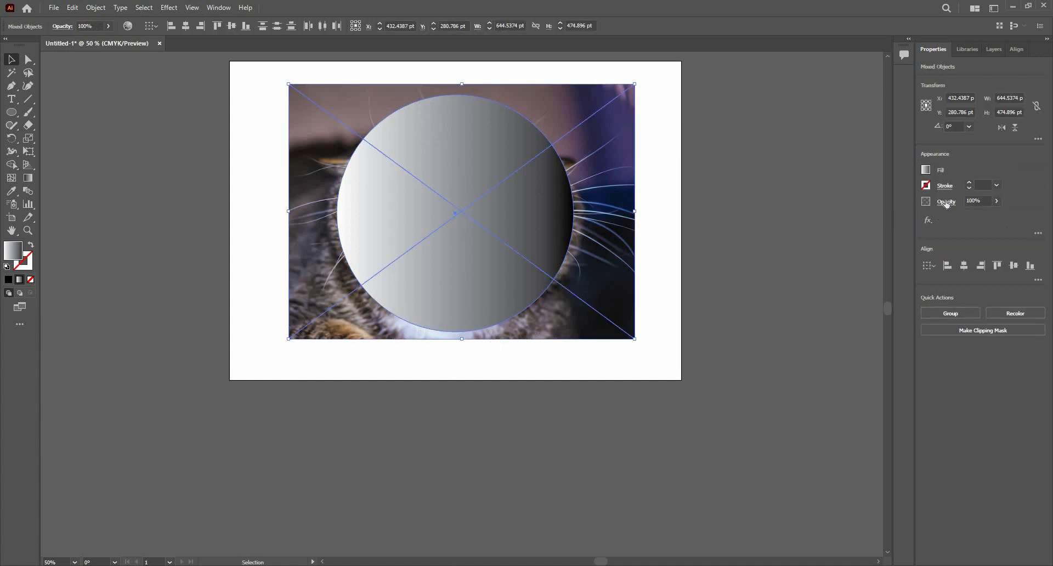
click(946, 203)
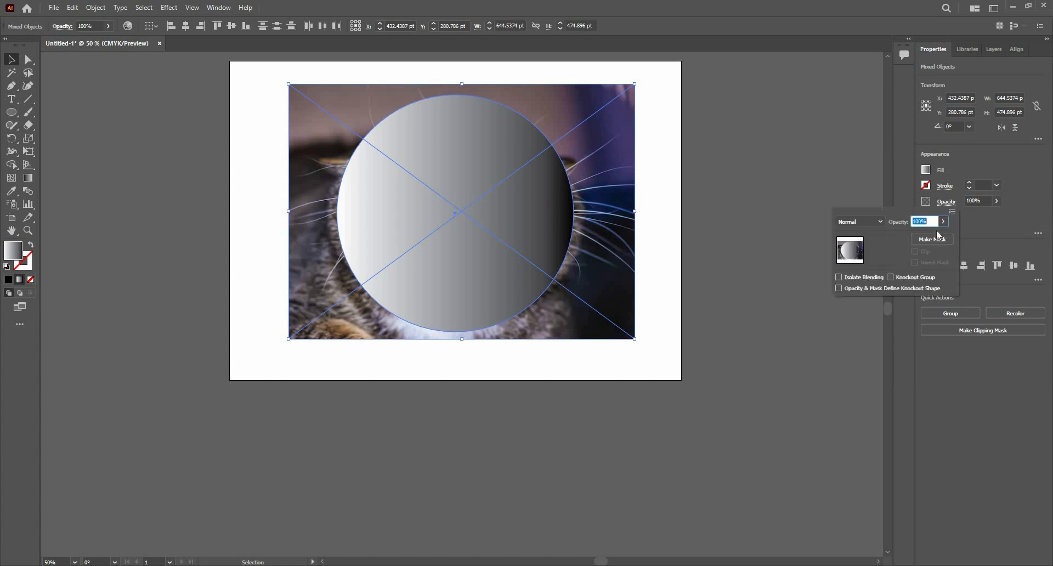
click(933, 239)
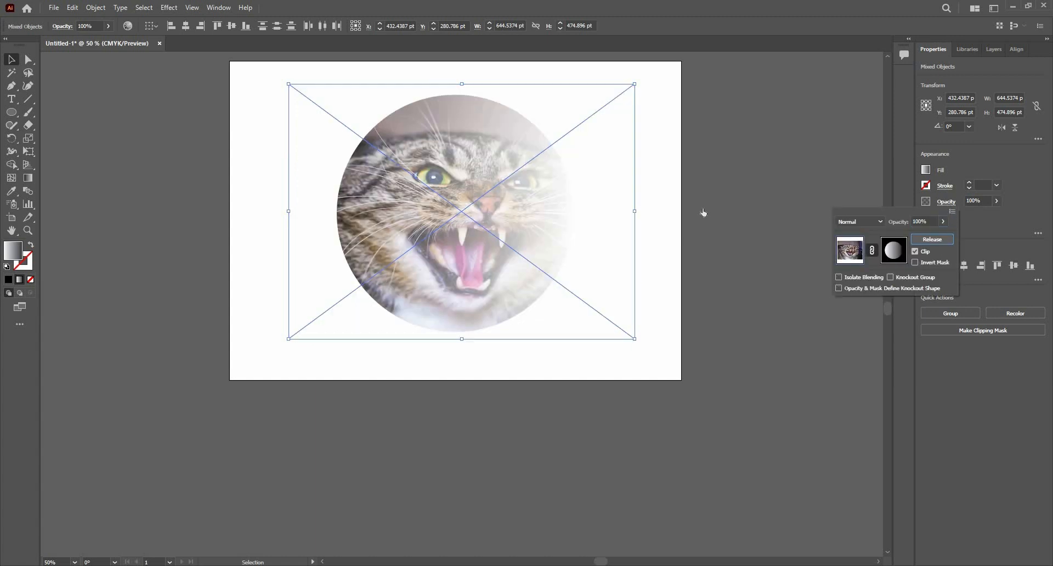
click(590, 220)
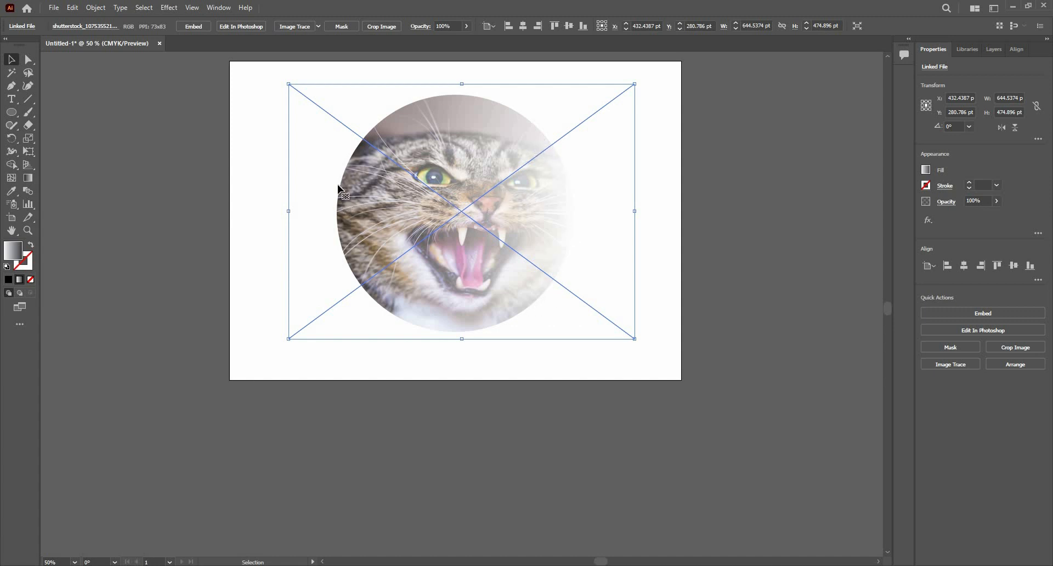
Move the opacity-masked cat image down and back up on the artboard to test that the mask follows it.
drag(420, 246, 422, 285)
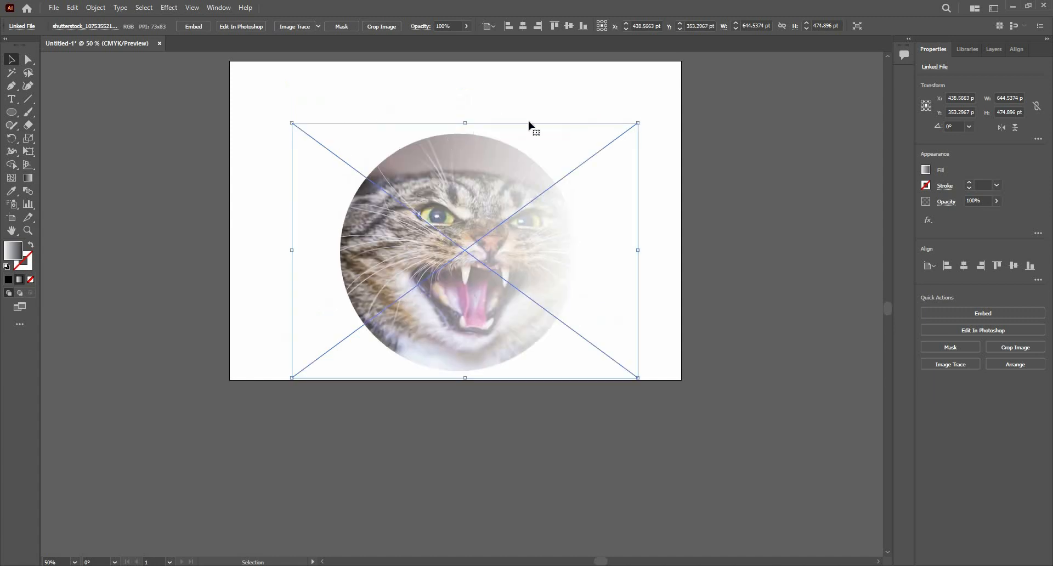
drag(560, 302, 559, 259)
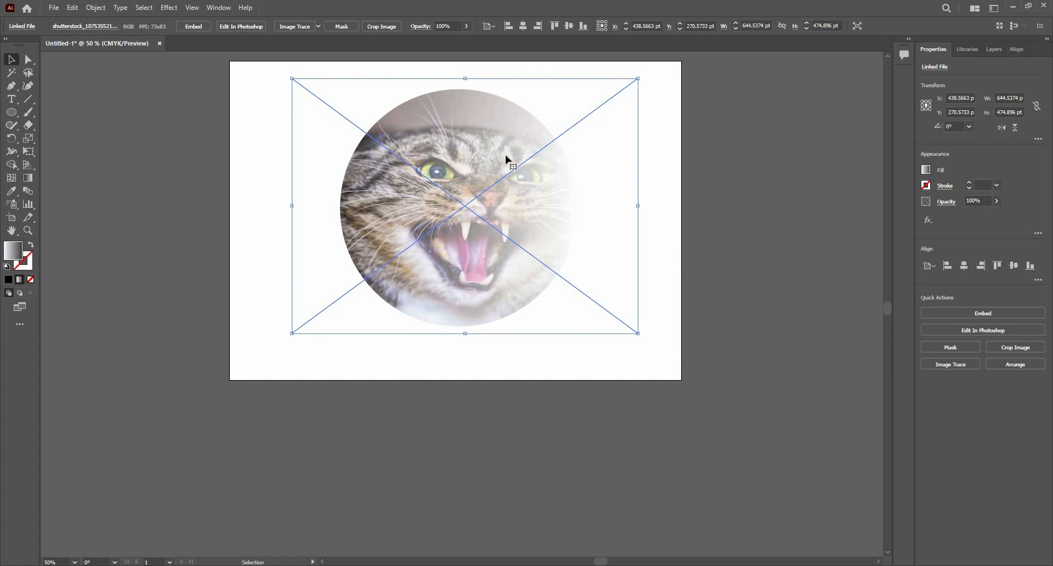
shift+click(488, 225)
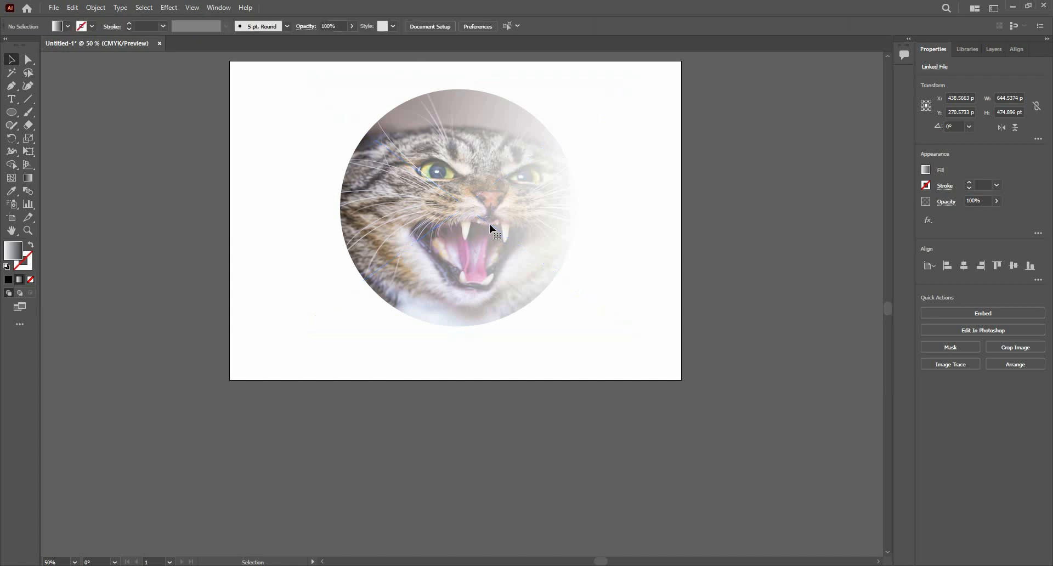
shift+click(489, 221)
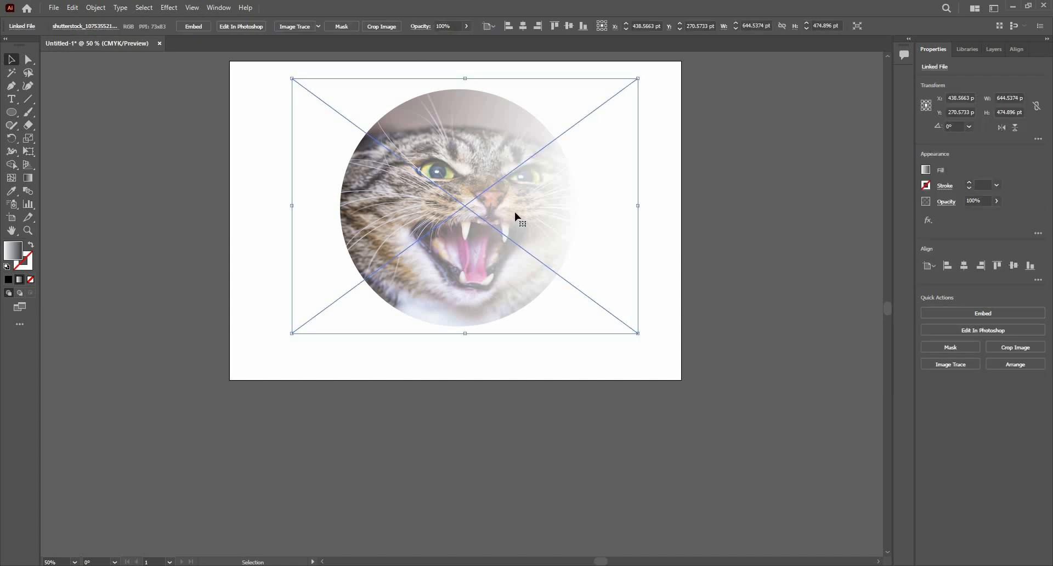
Undo the image moves and the opacity mask, returning to the separate gradient circle above the cat image.
key(a)
key(ctrl+z)
key(ctrl+z)
key(ctrl+z)
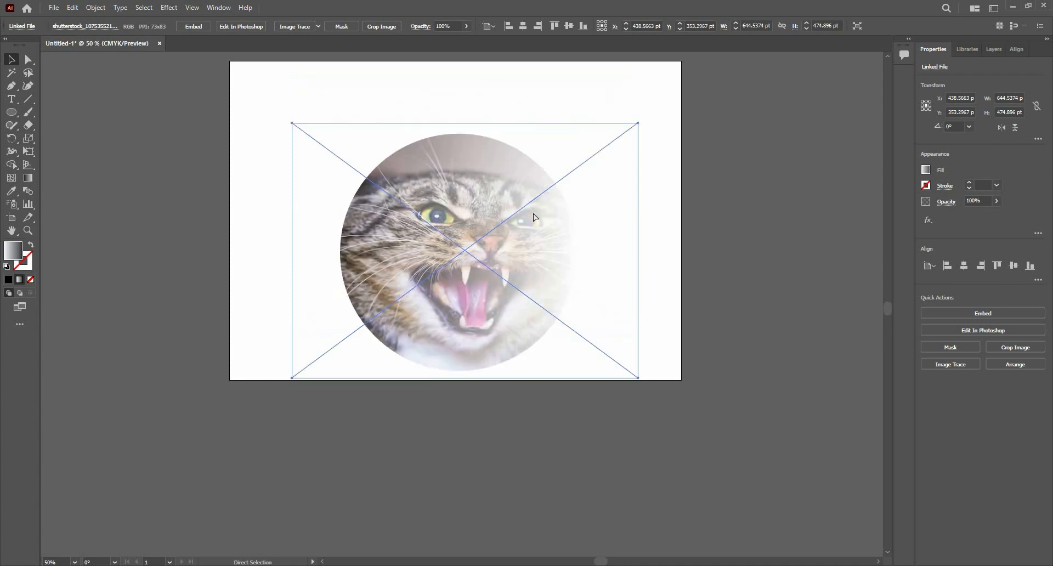
drag(476, 225, 443, 220)
click(444, 220)
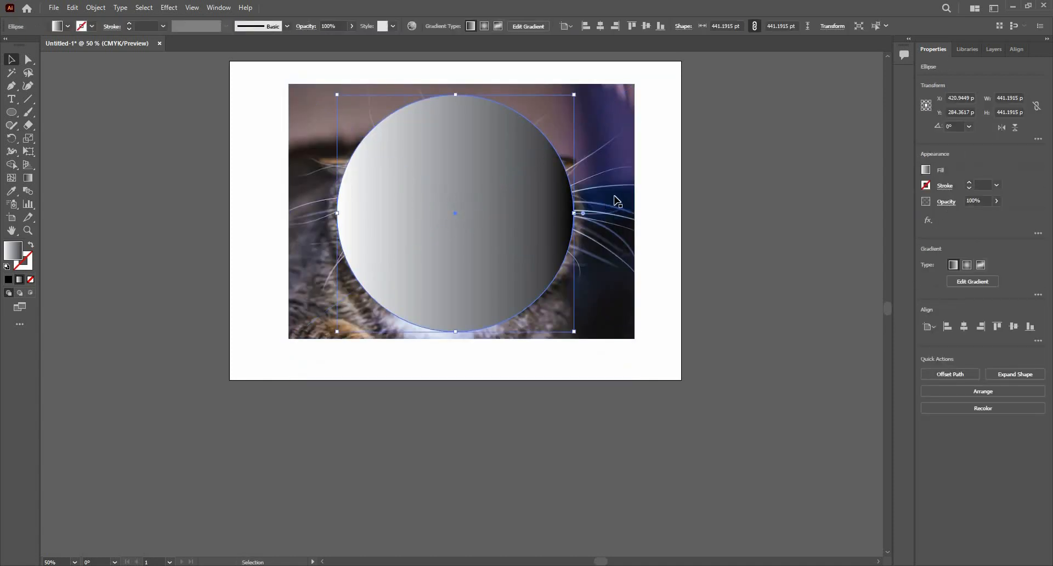
Change the circle's gradient fill type to radial.
click(926, 170)
click(966, 270)
click(967, 265)
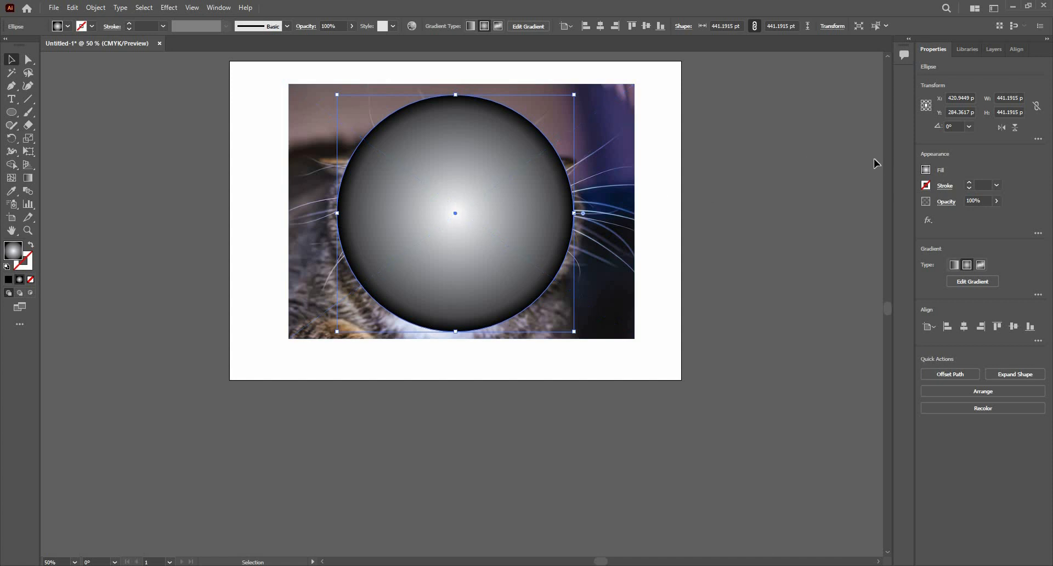
Try an opacity mask made from the radial-gradient circle and the cat image, undo it, and clear the selection.
shift+click(620, 171)
click(940, 204)
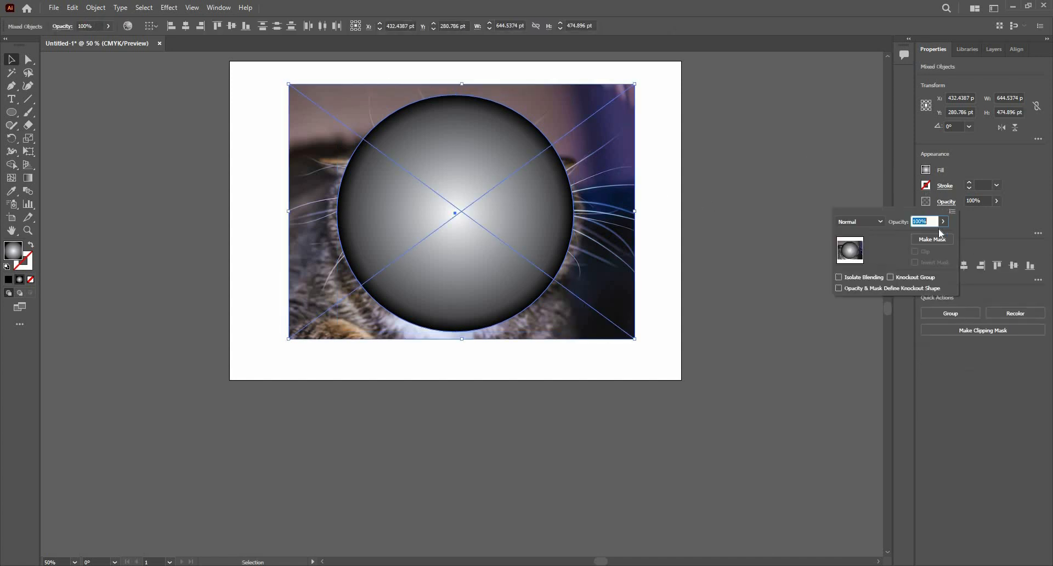
click(939, 241)
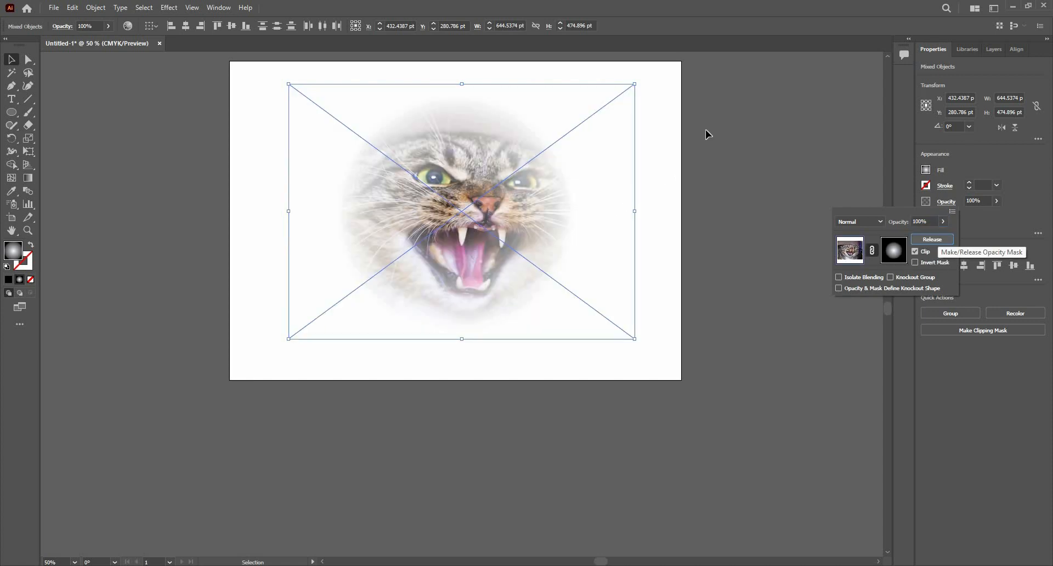
click(525, 143)
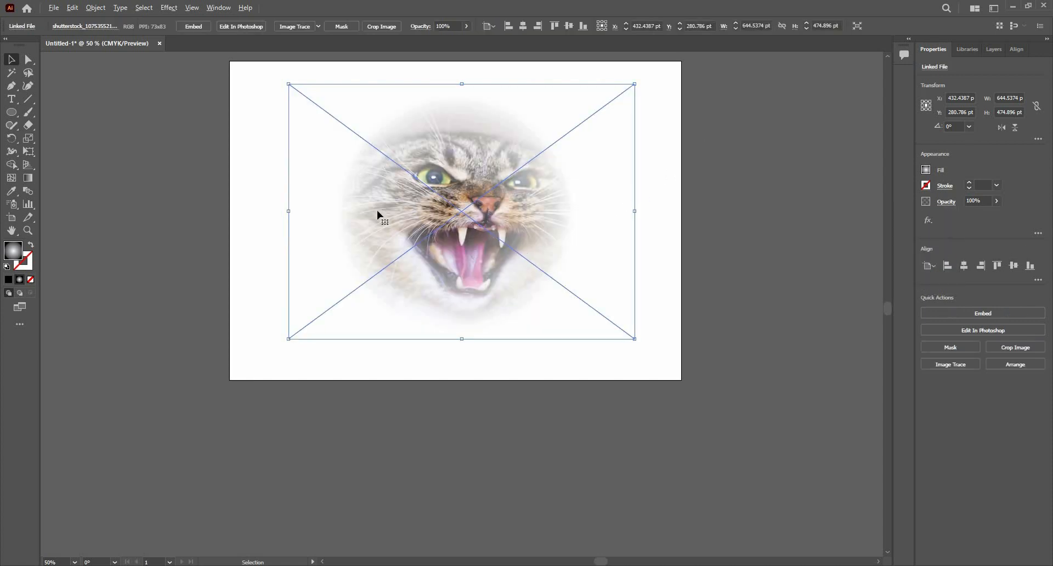
scroll(469, 226, up, 2)
scroll(426, 266, down, 2)
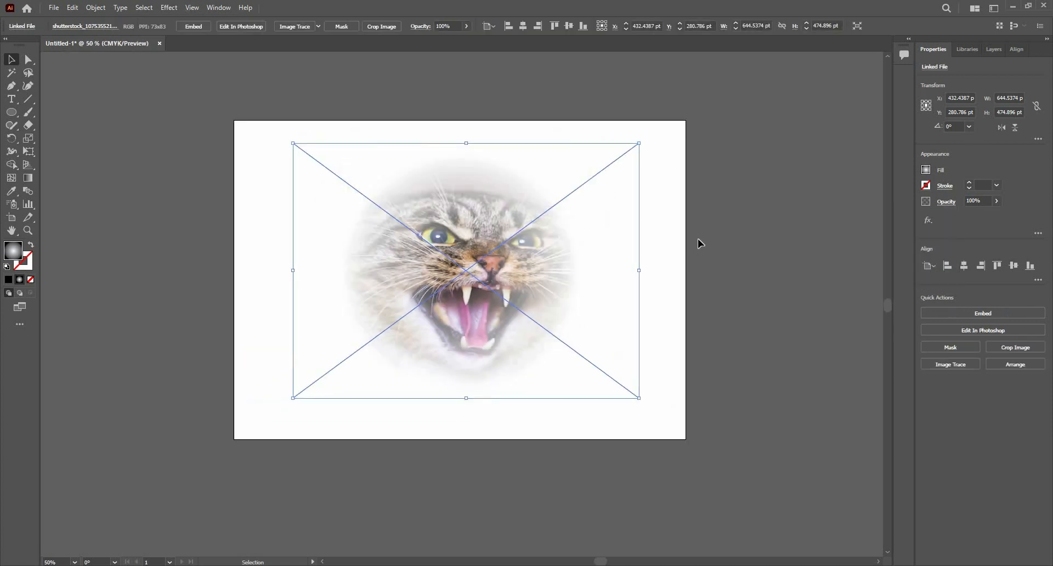
click(698, 239)
key(ctrl+z)
key(ctrl+shift+a)
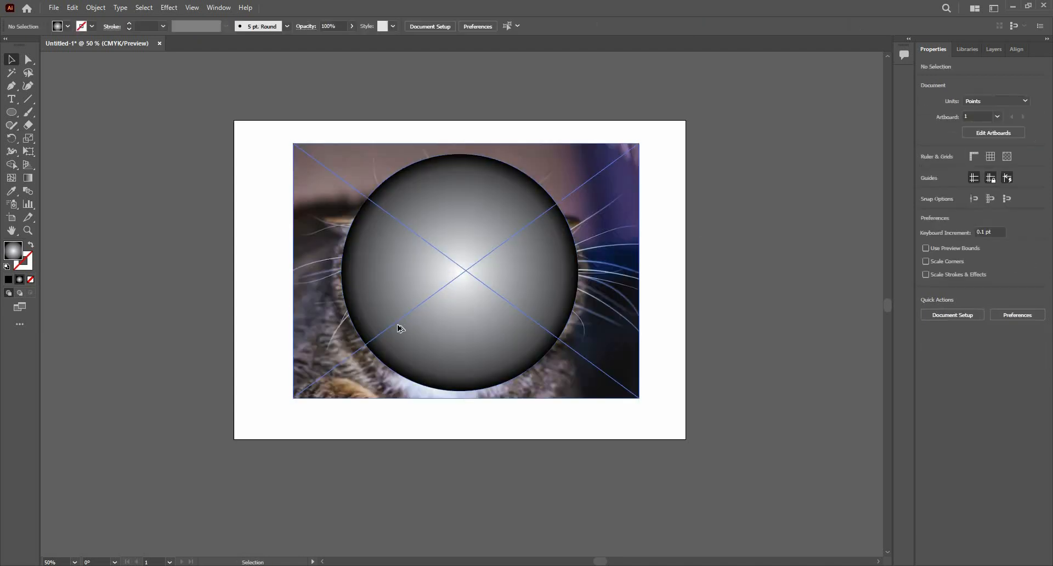
Apply a Mezzotint effect of type Fine Dots to the radial-gradient circle.
click(399, 327)
scroll(399, 327, up, 2)
scroll(418, 256, down, 1)
scroll(443, 203, up, 1)
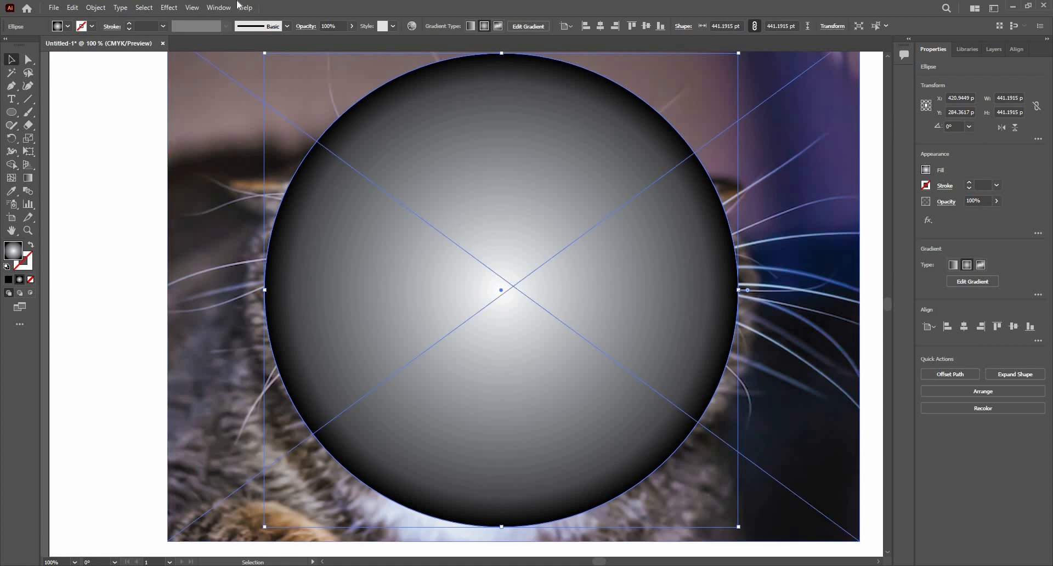
click(169, 9)
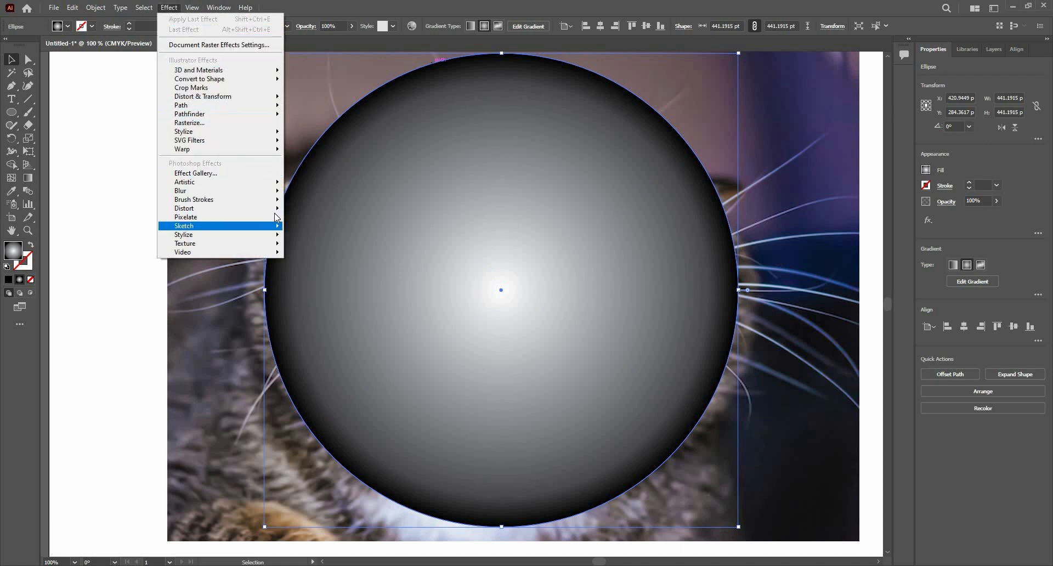
mouse_move(277, 217)
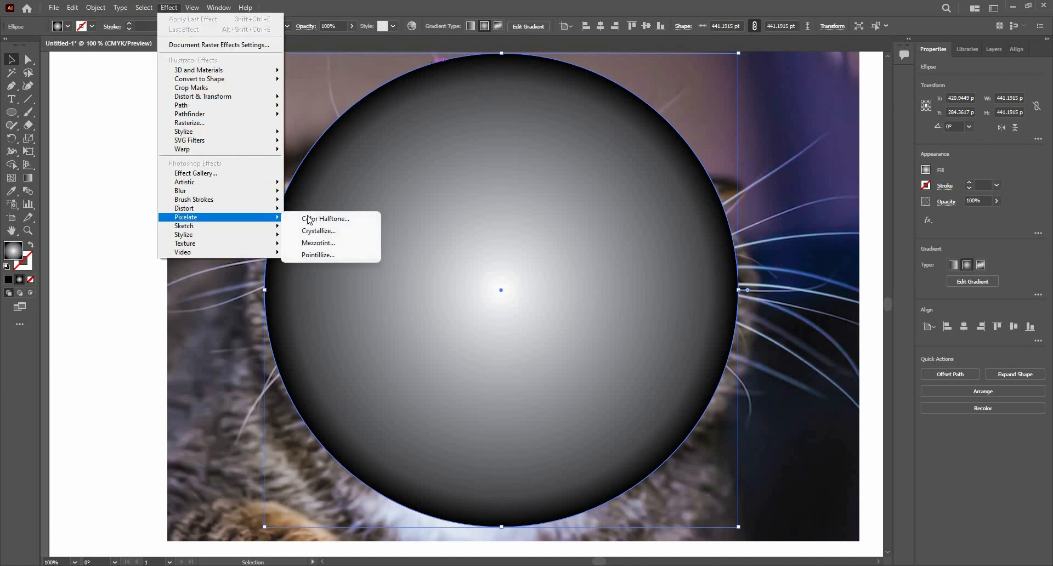
click(342, 247)
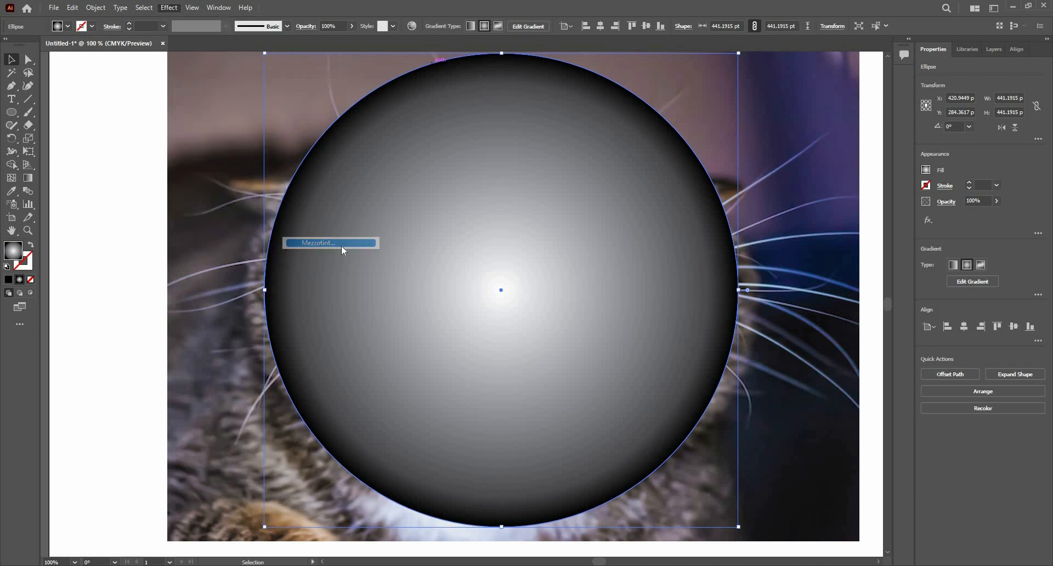
drag(521, 129, 716, 136)
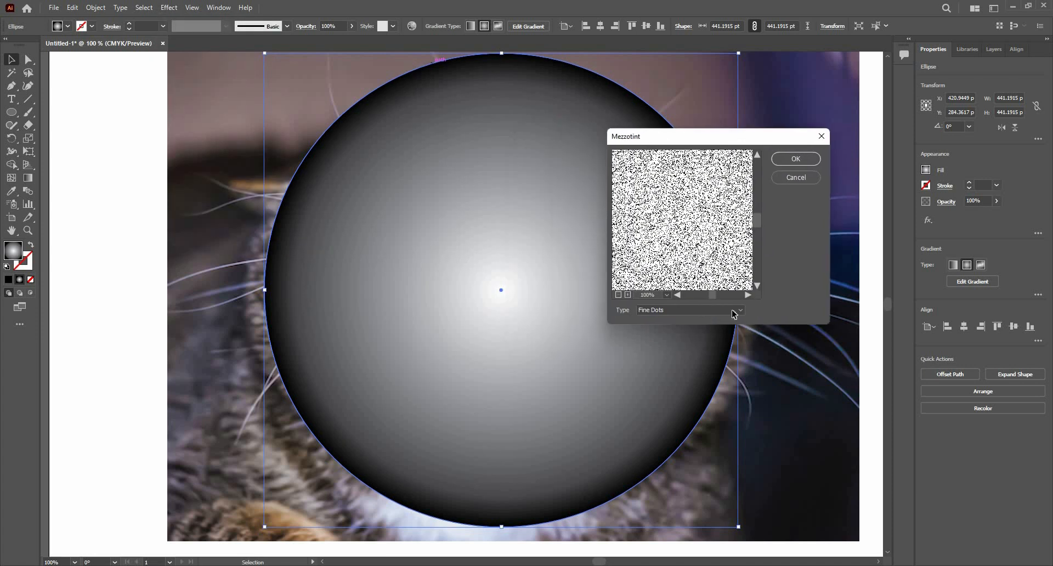
click(714, 310)
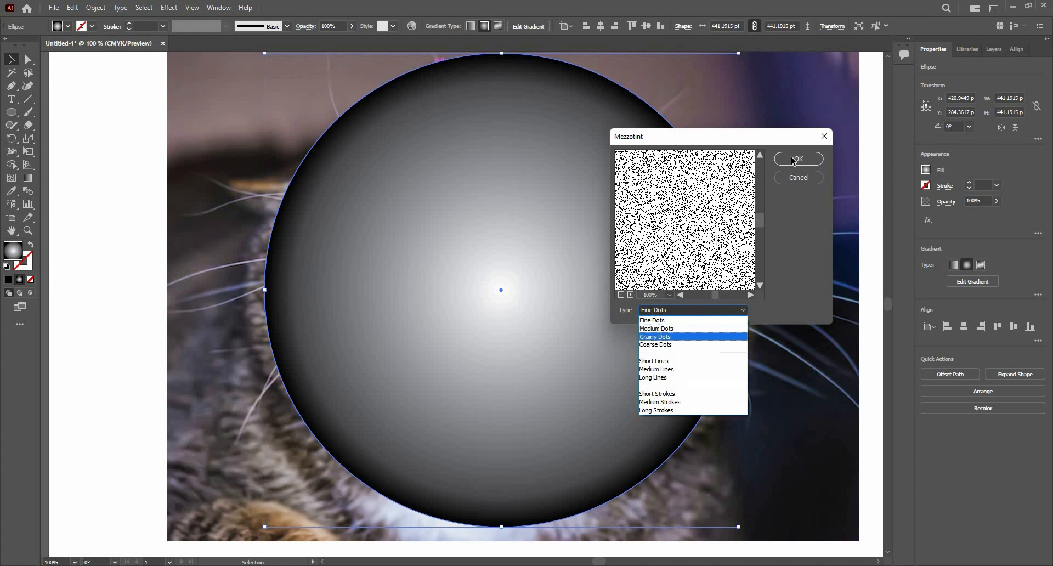
click(713, 320)
click(797, 160)
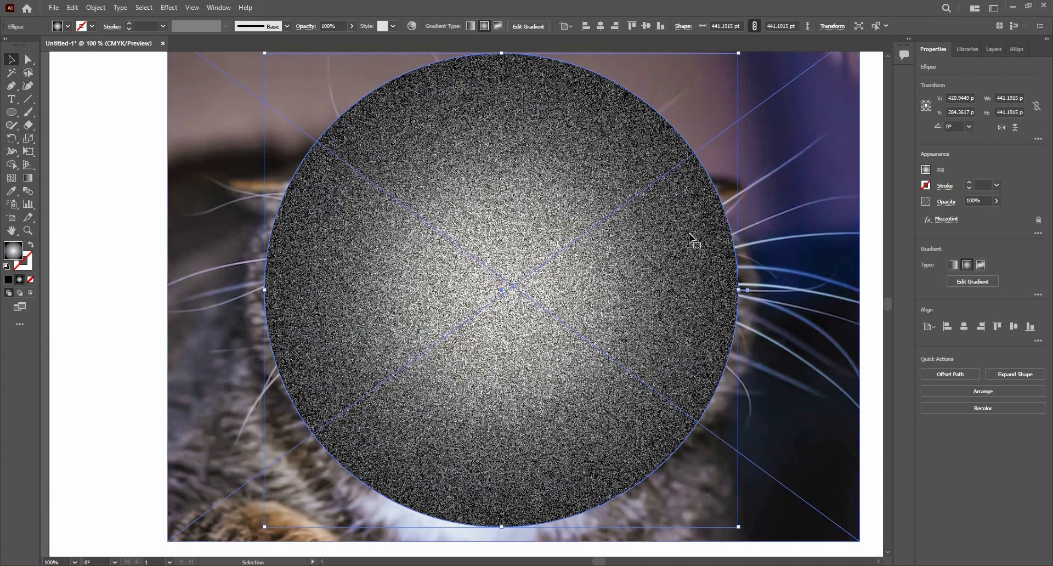
scroll(437, 193, up, 1)
scroll(437, 193, down, 2)
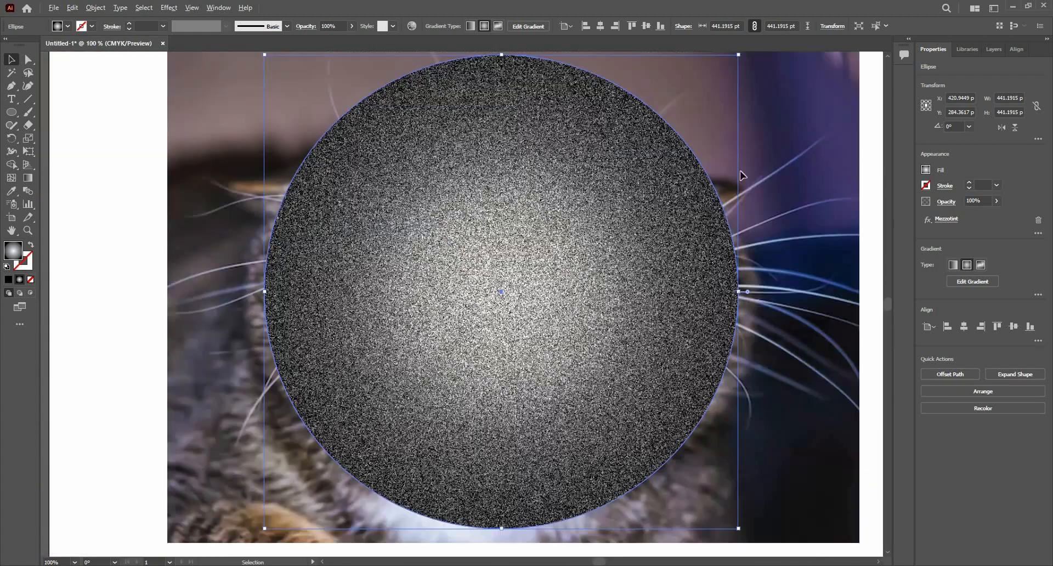
Expand the appearance of the mezzotint gradient circle.
key(ctrl+shift+a)
scroll(582, 253, up, 1)
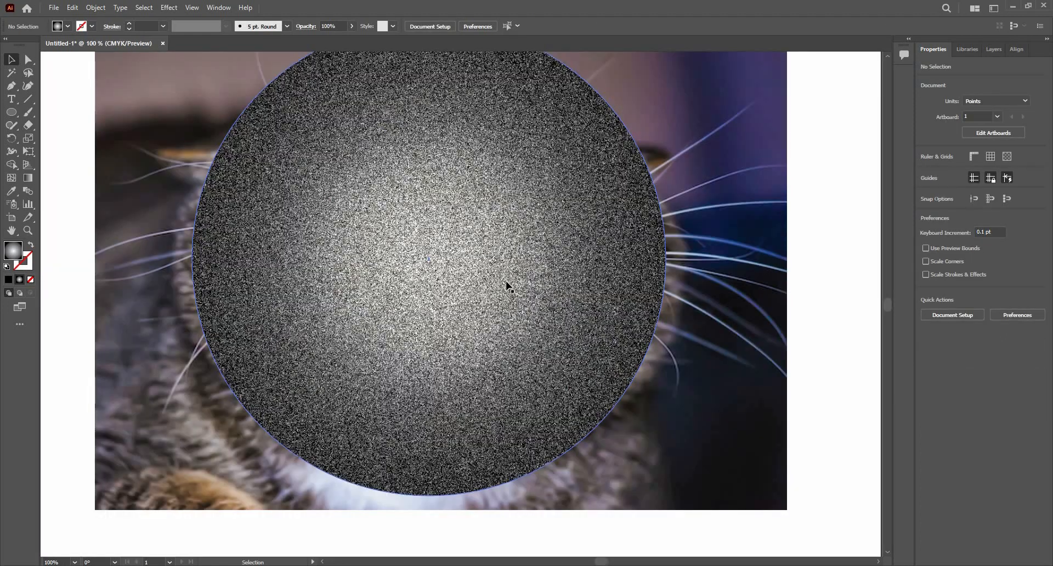
scroll(505, 281, down, 1)
right_click(468, 179)
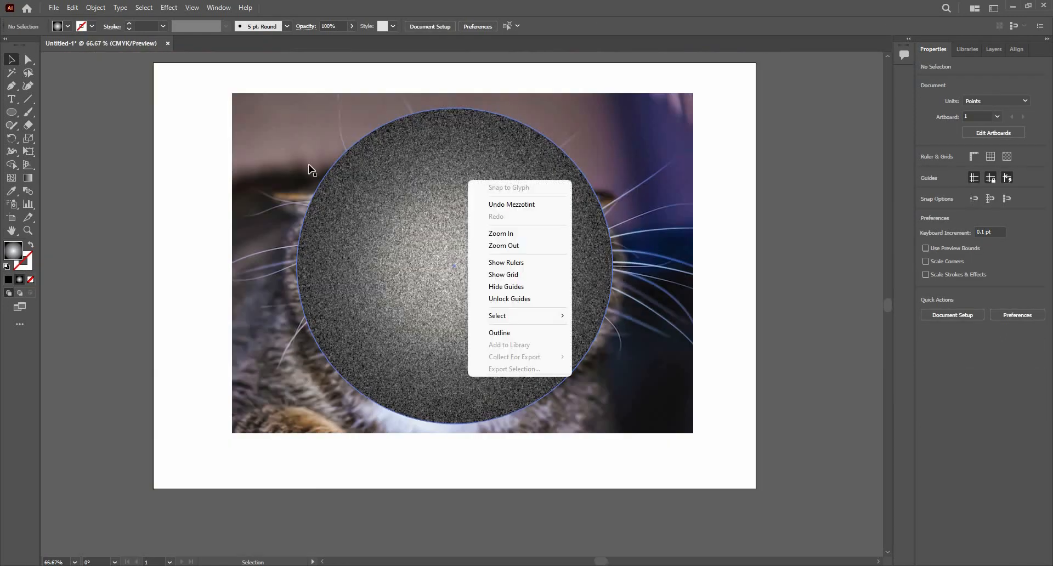
click(388, 182)
click(388, 182)
scroll(388, 182, up, 1)
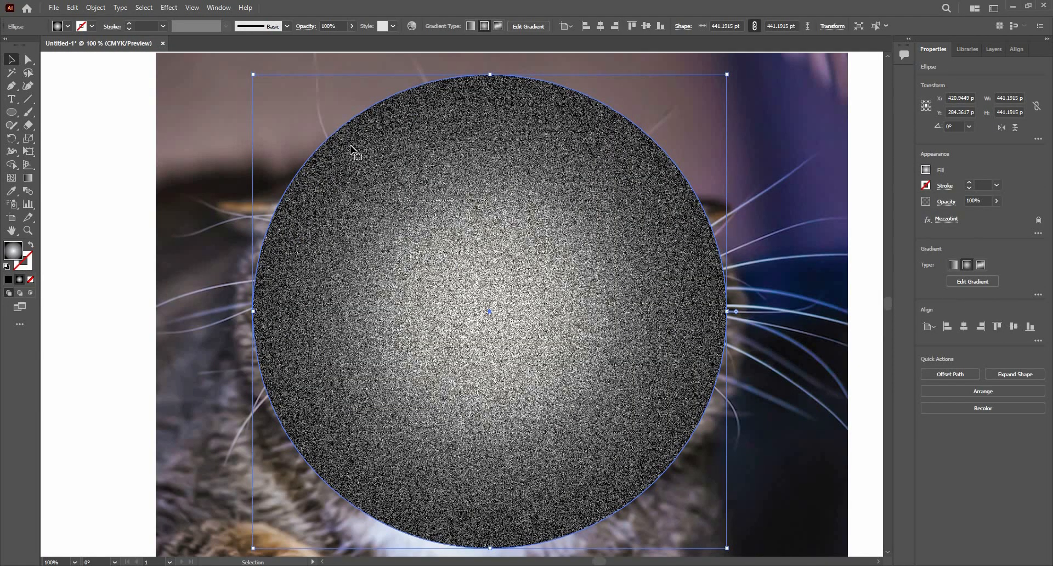
click(94, 8)
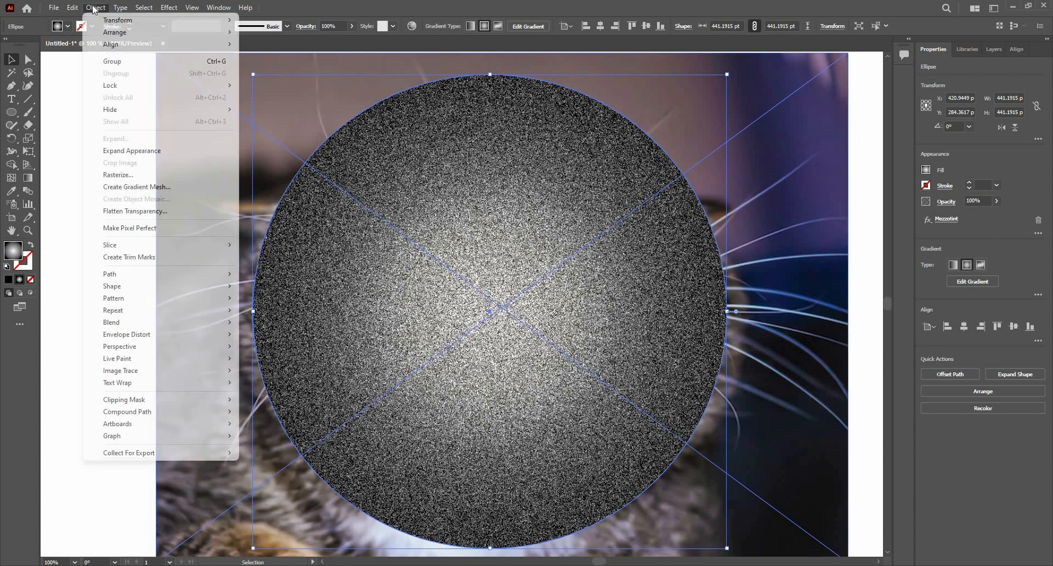
click(181, 150)
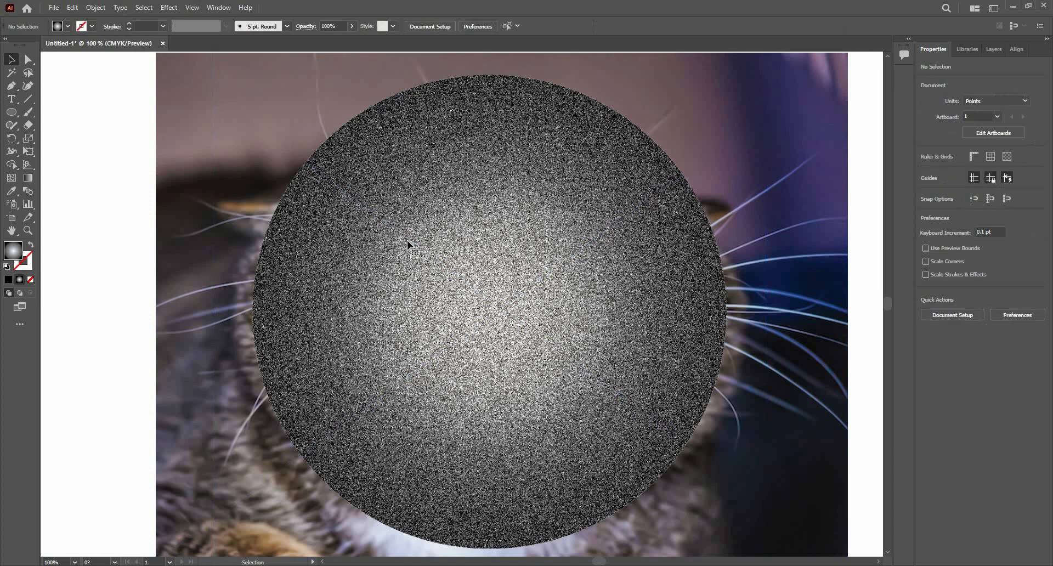
Select the expanded mezzotint circle image and run Image Trace on it with the default preset.
key(ctrl+minus)
drag(252, 78, 469, 240)
click(469, 240)
drag(240, 96, 476, 264)
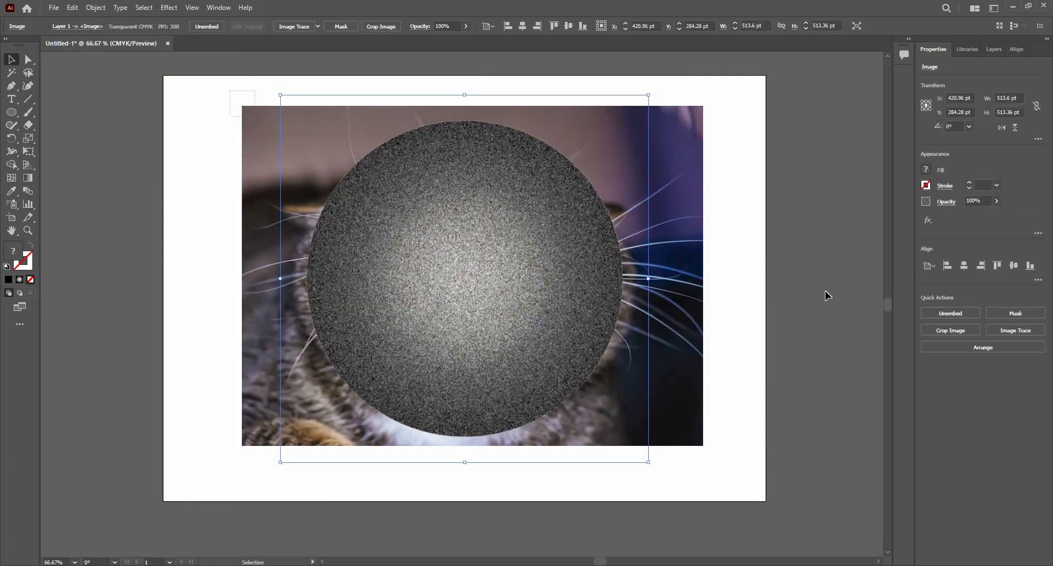
key(ctrl+shift+a)
click(496, 223)
key(ctrl+plus)
click(297, 27)
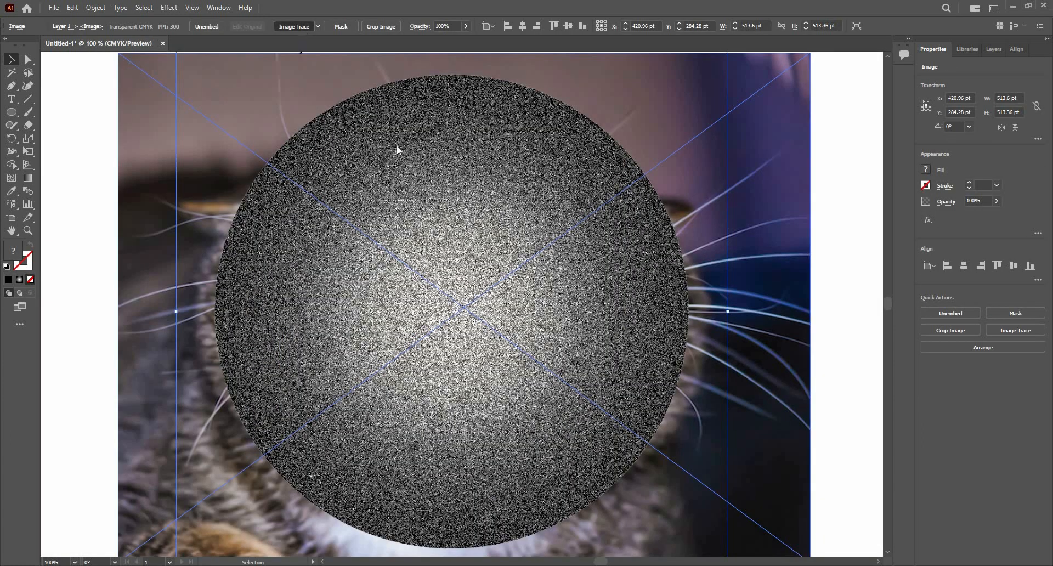
click(602, 305)
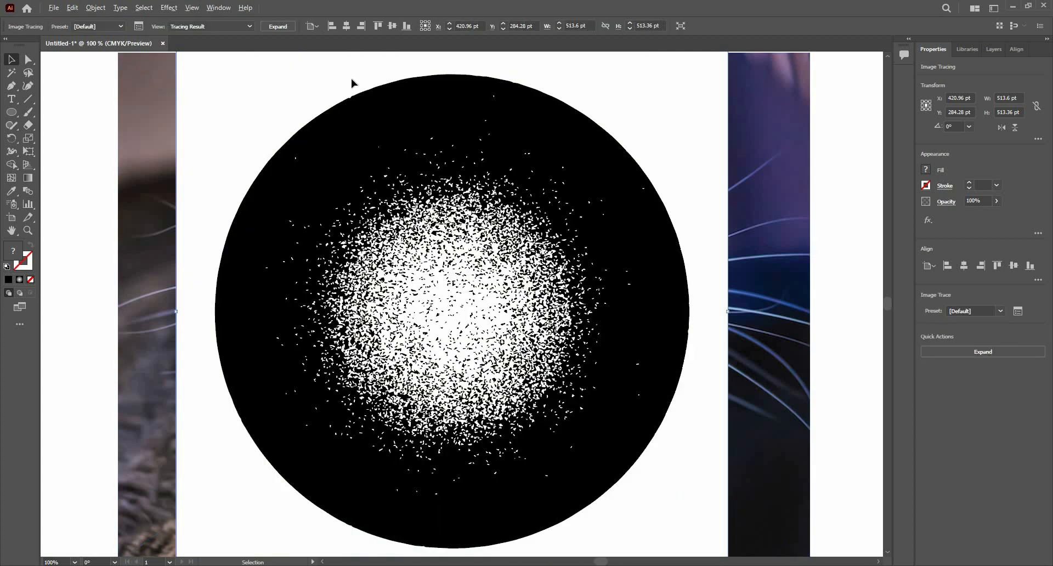
Try a black-and-white trace threshold of 255 and replace it with the High Fidelity Photo tracing preset.
key(ctrl+minus)
click(248, 27)
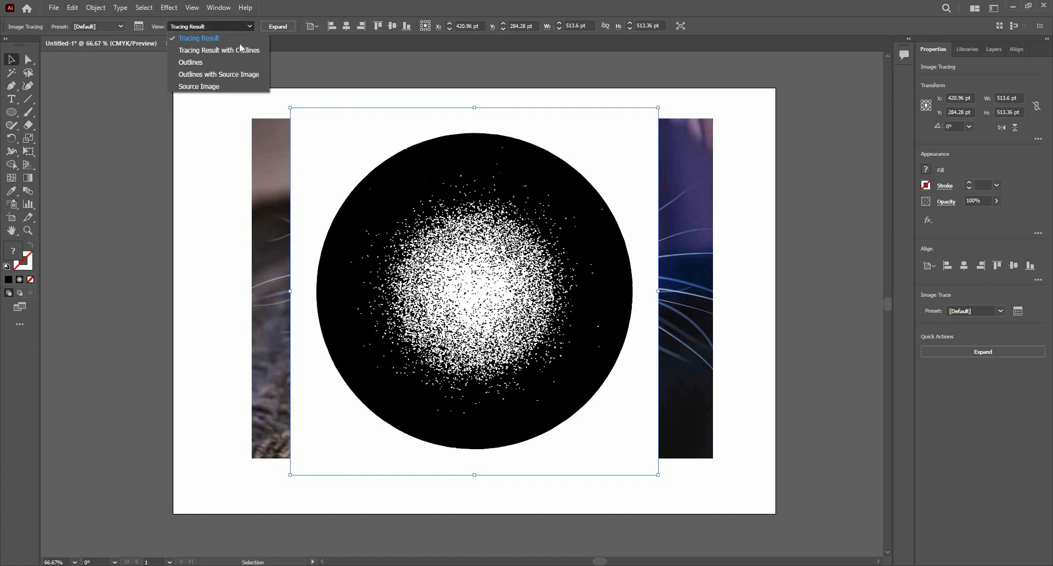
click(137, 28)
click(138, 30)
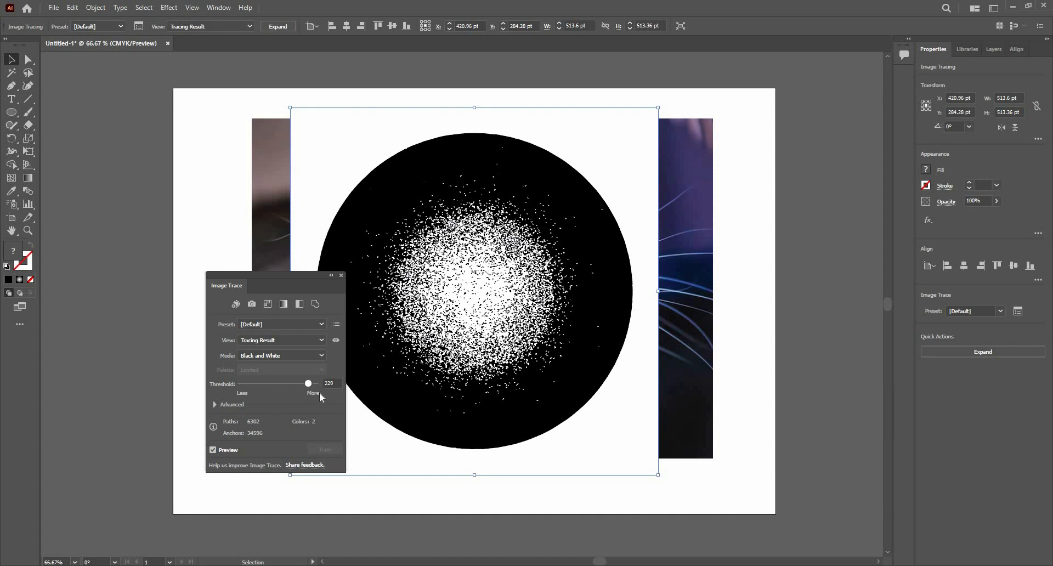
drag(319, 393, 320, 388)
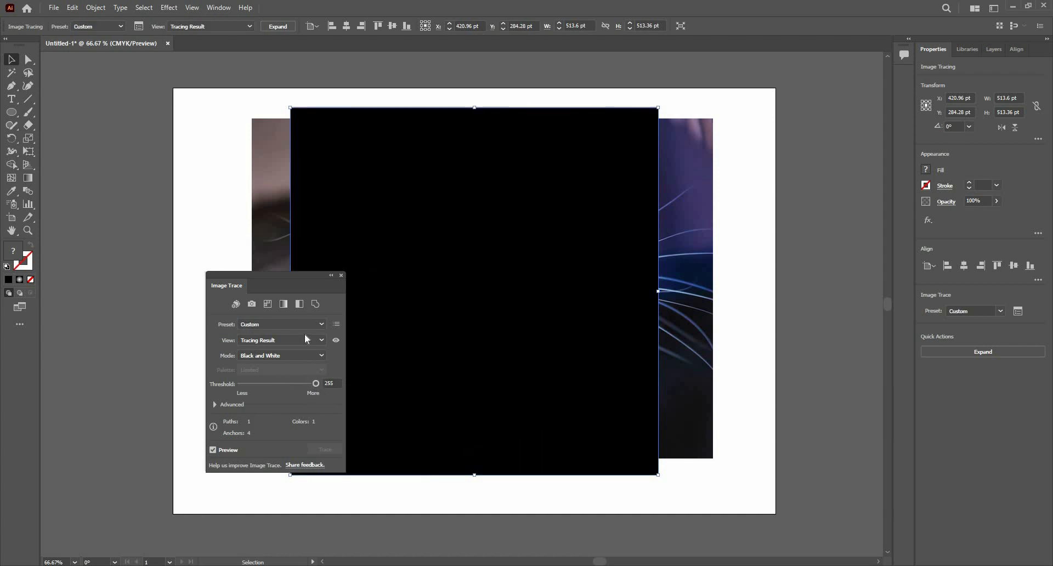
click(308, 326)
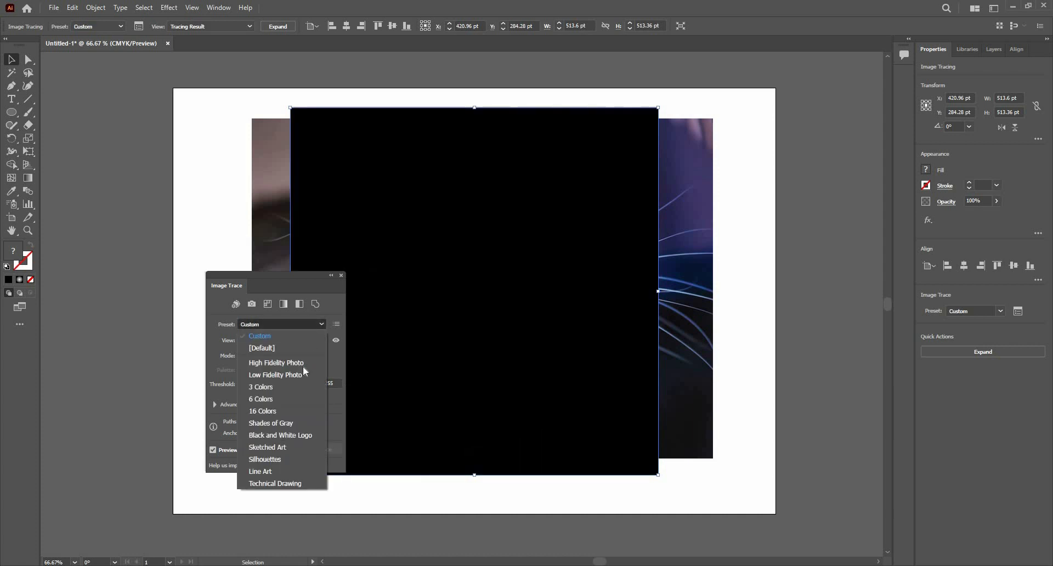
click(303, 364)
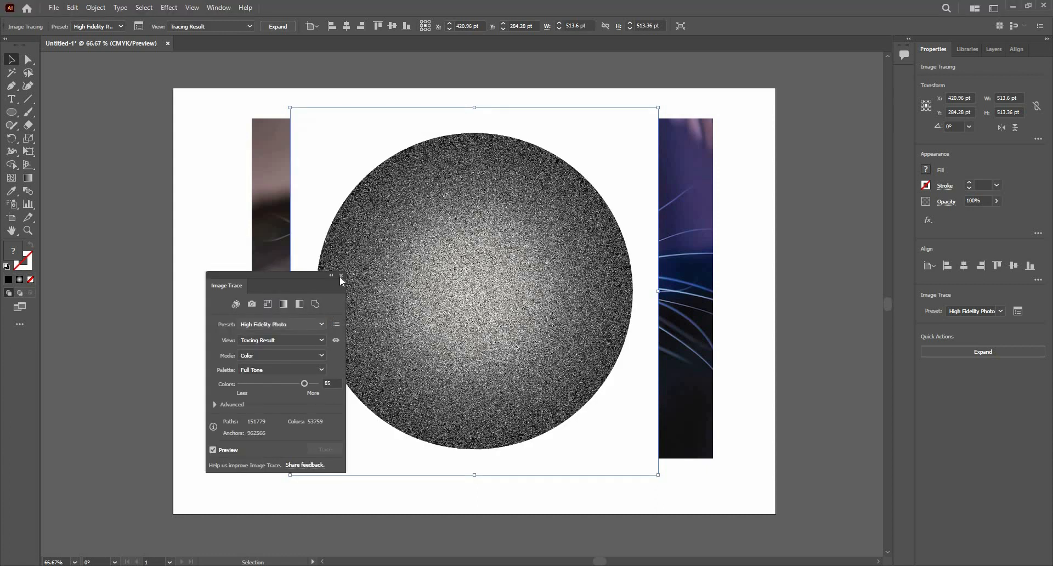
click(341, 275)
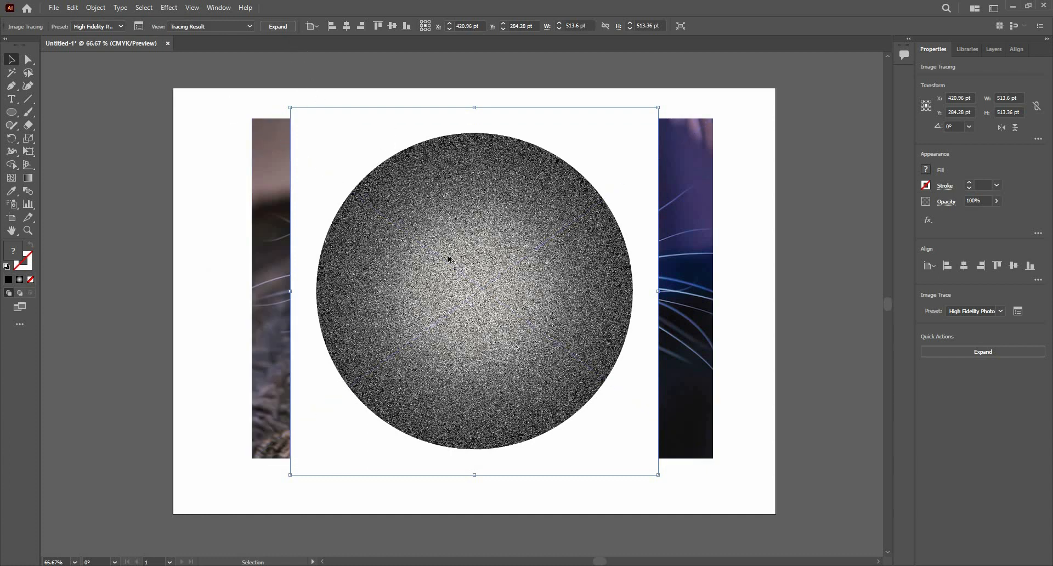
Expand the traced circle image into vector paths and clear the selection.
scroll(449, 259, up, 2)
scroll(406, 263, down, 1)
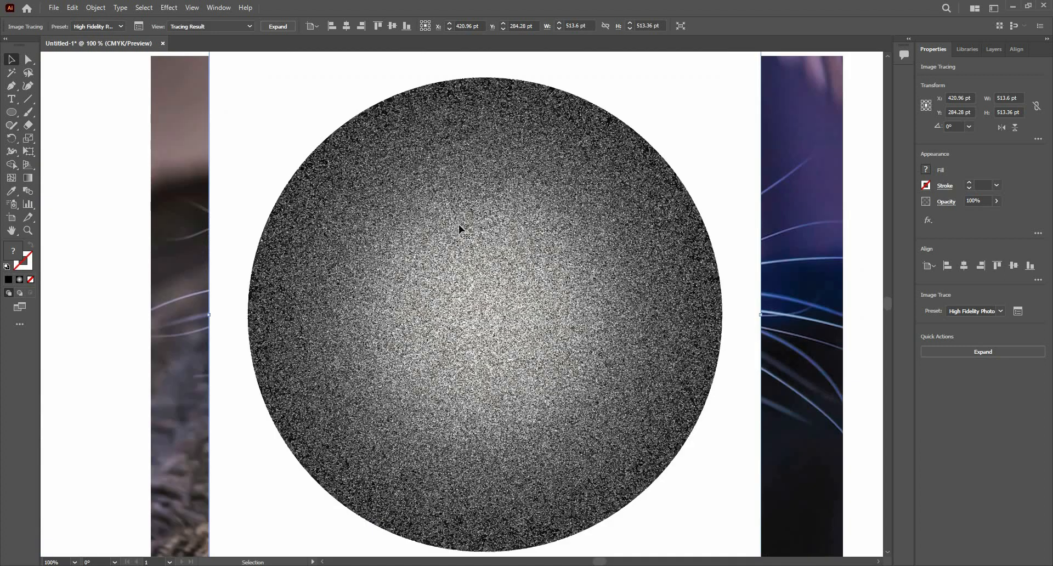
key(ctrl+0)
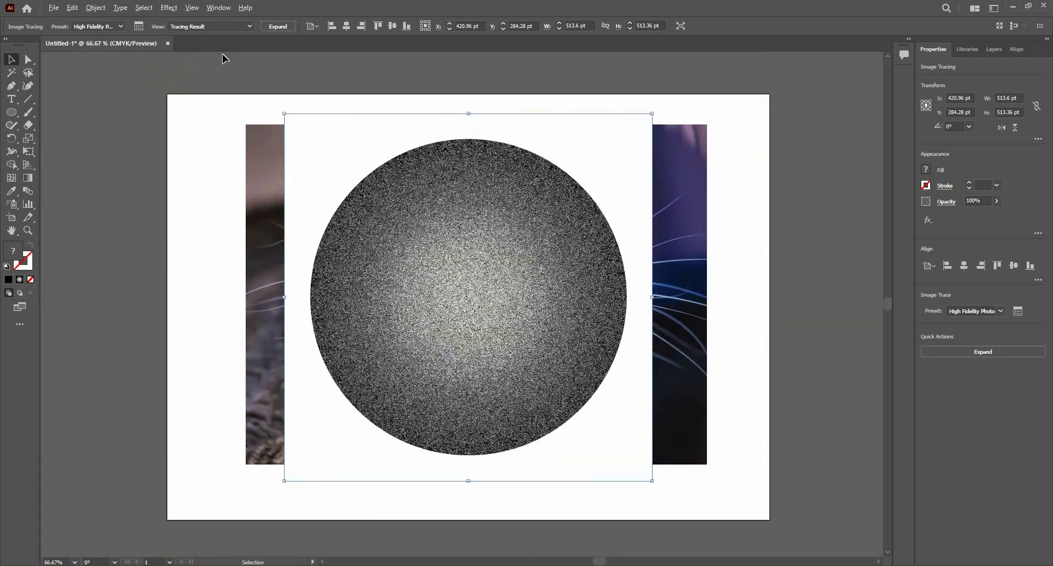
click(283, 27)
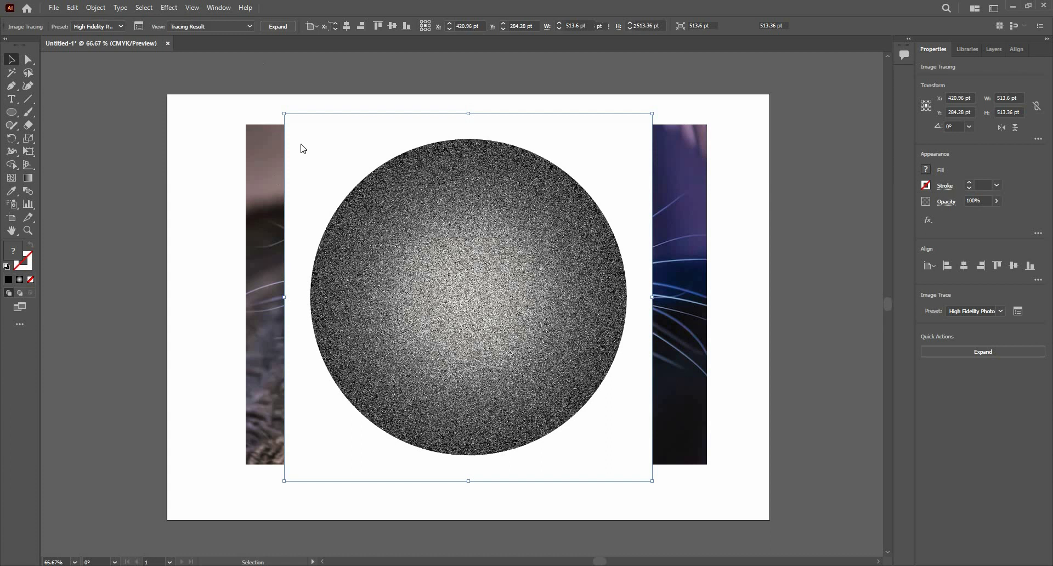
click(777, 113)
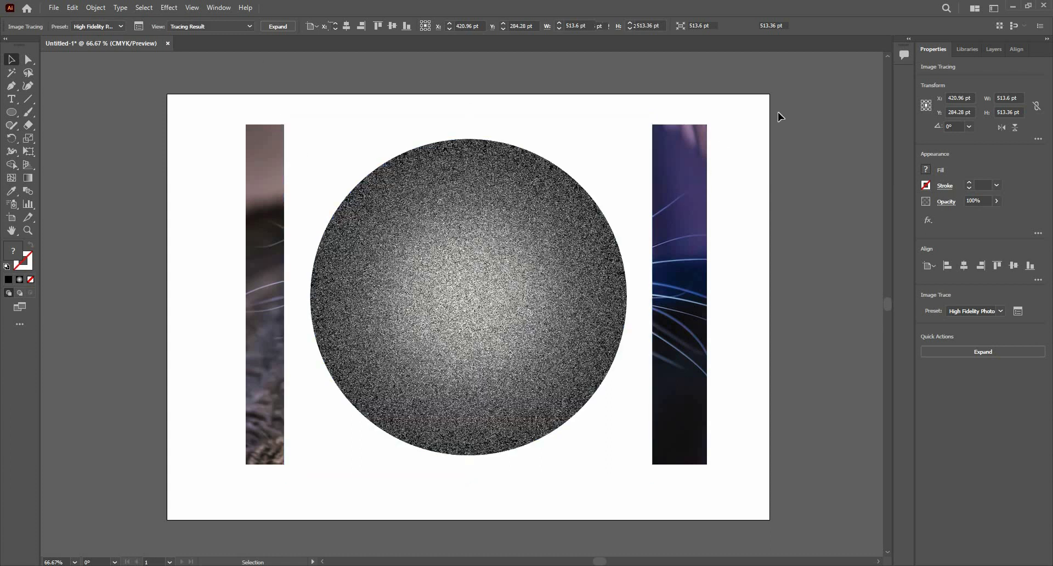
Directly select the white background shape around the traced circle and delete it completely.
click(28, 59)
click(285, 114)
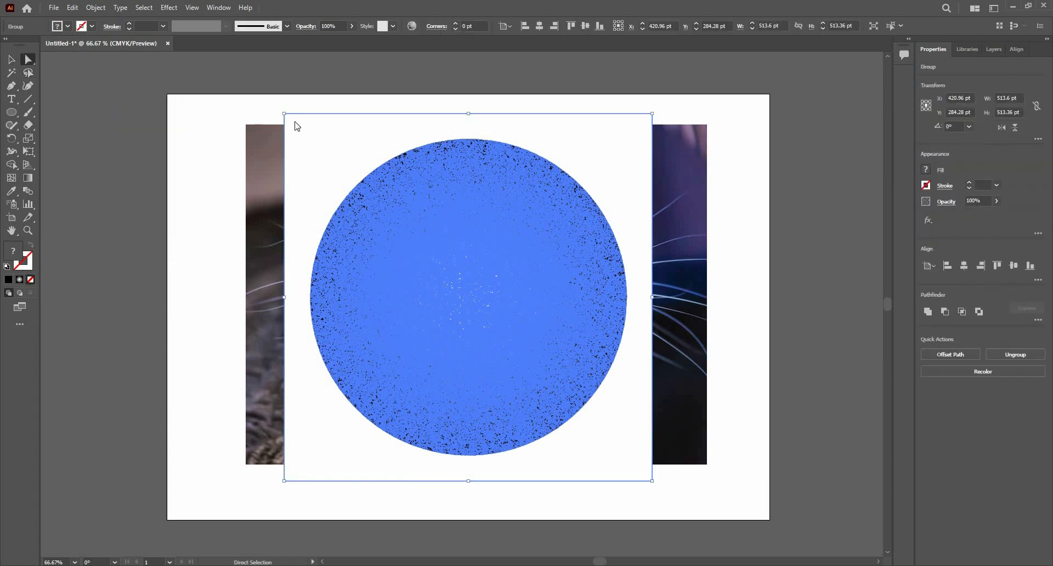
click(284, 114)
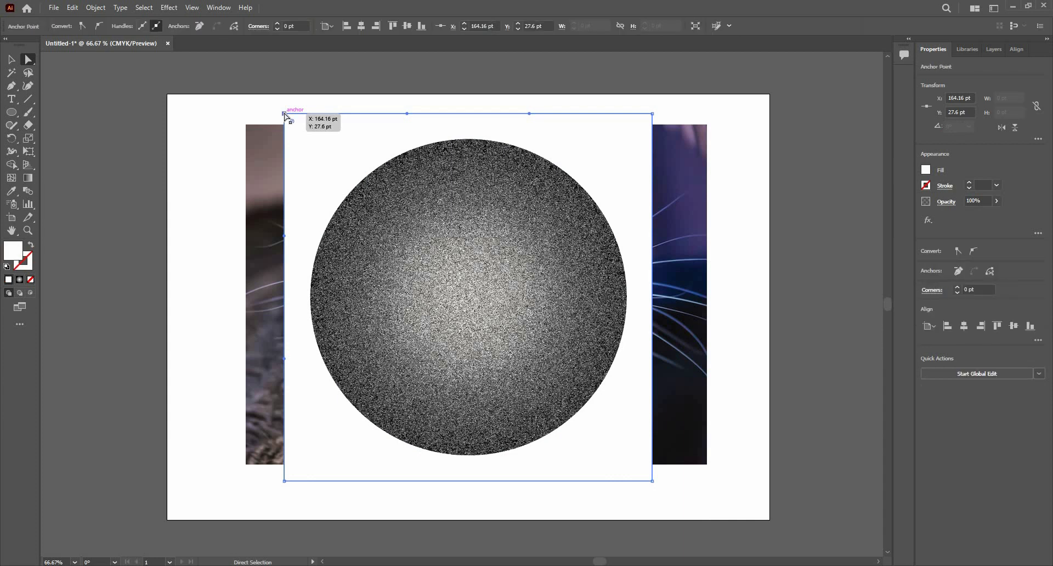
key(Delete)
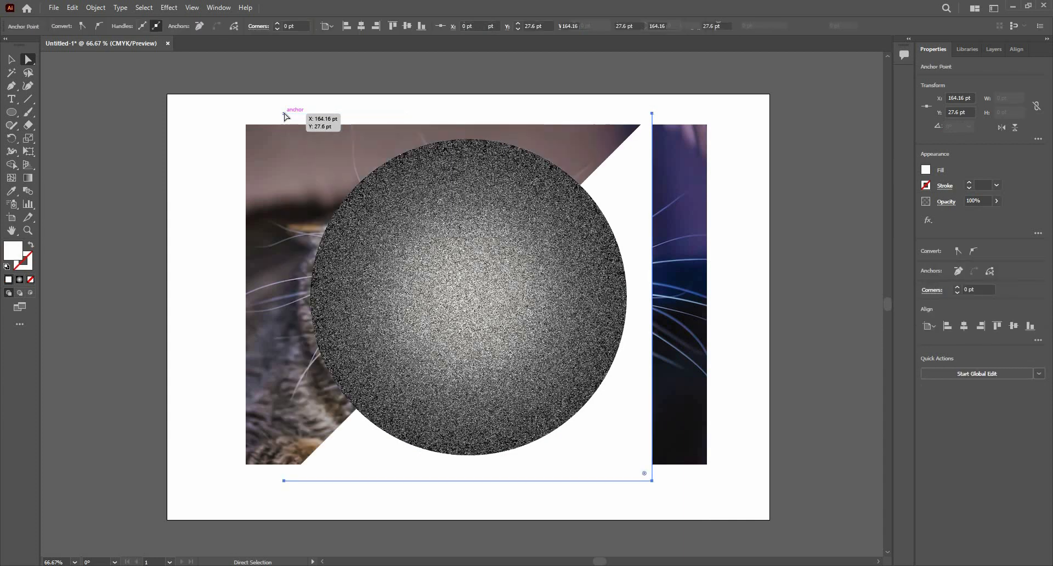
key(Delete)
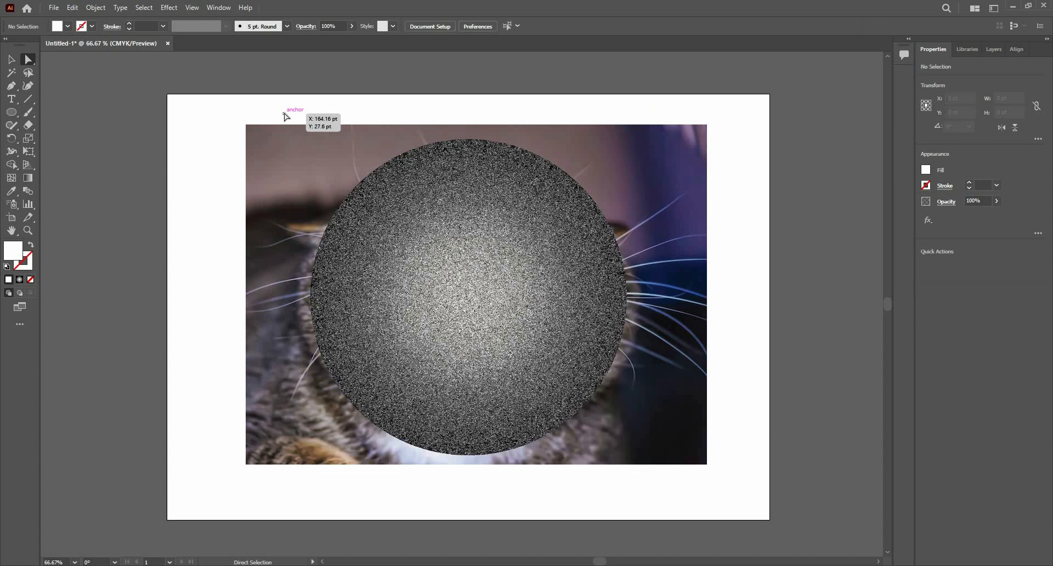
Select the traced mezzotint circle group together with the cat image and make an opacity mask from them.
key(v)
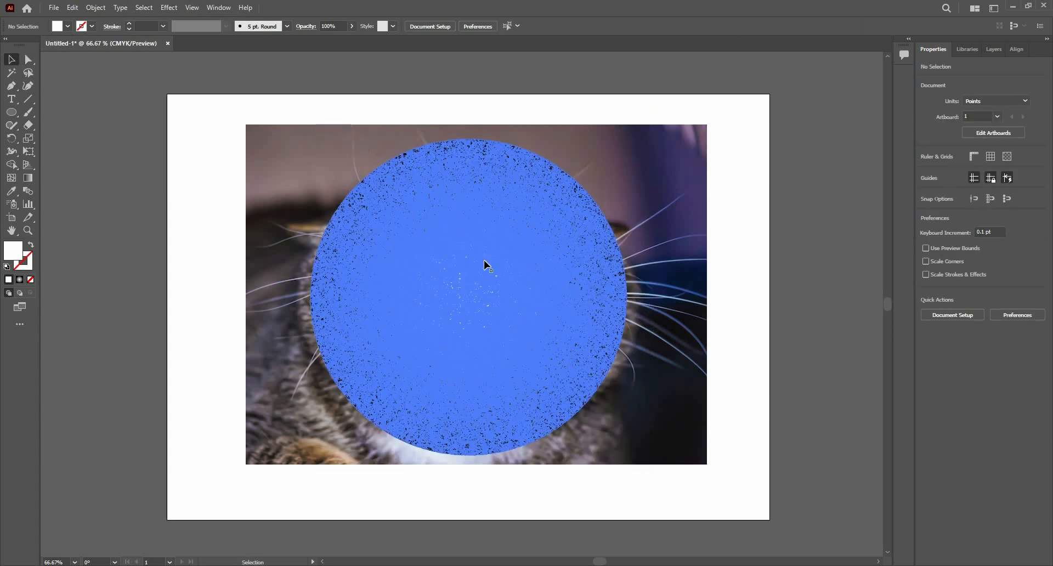
click(484, 260)
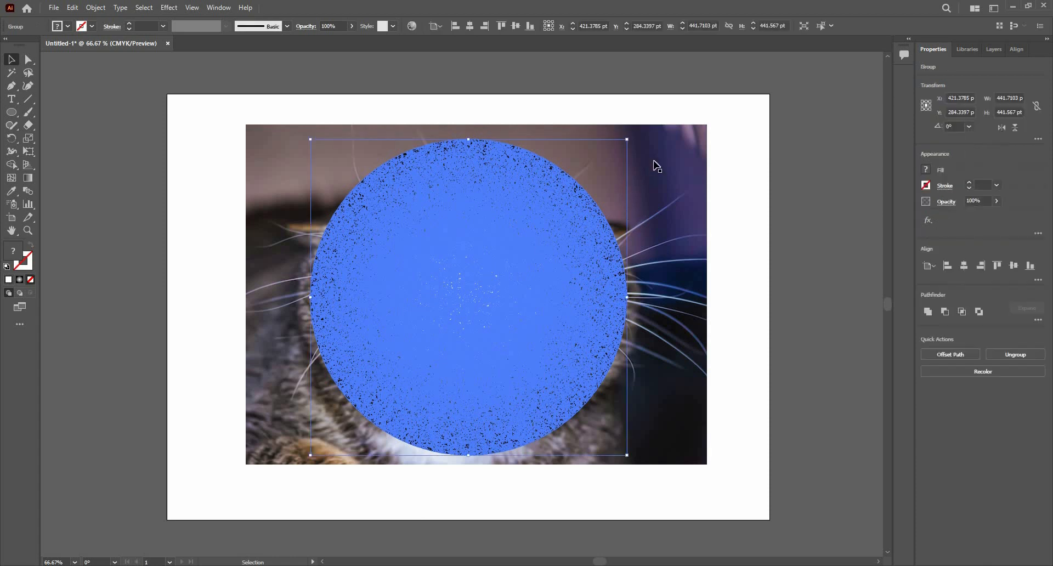
key(ctrl+2)
click(520, 259)
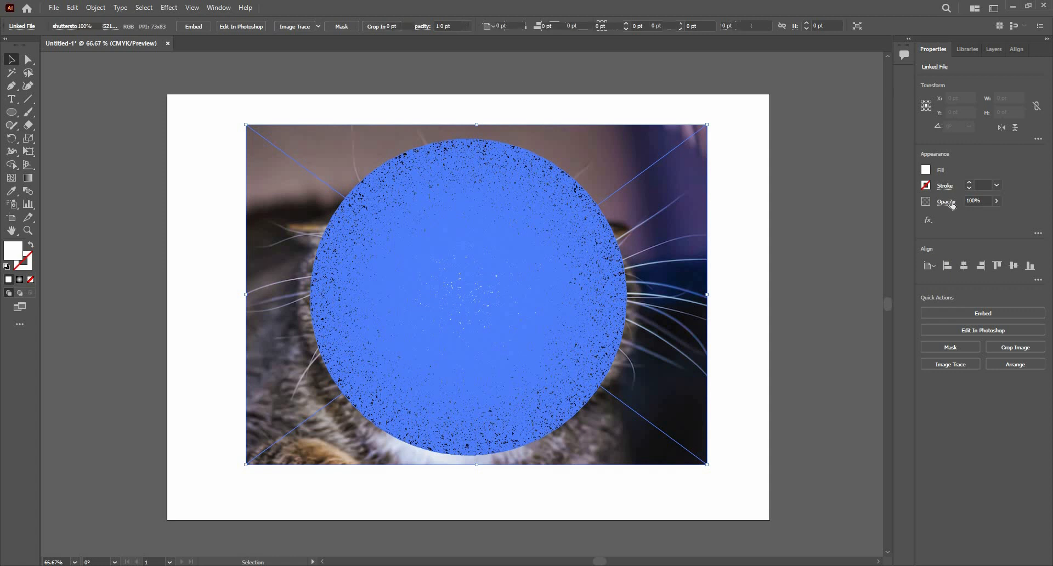
click(952, 203)
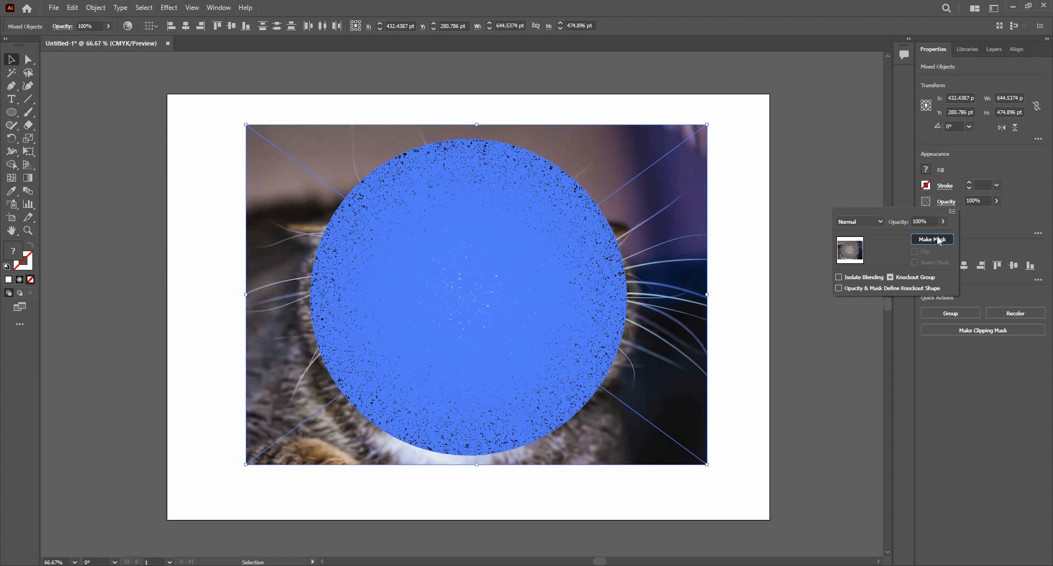
click(939, 240)
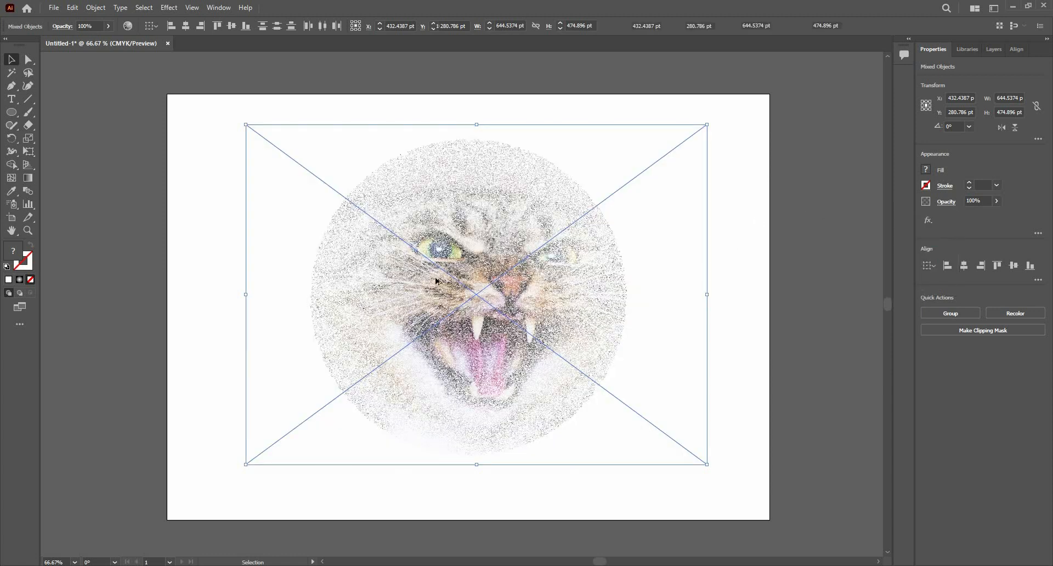
Examine the grainy opacity-mask effect on the cat image up close and as a whole, with the selection cleared.
scroll(436, 281, up, 4)
scroll(377, 320, down, 3)
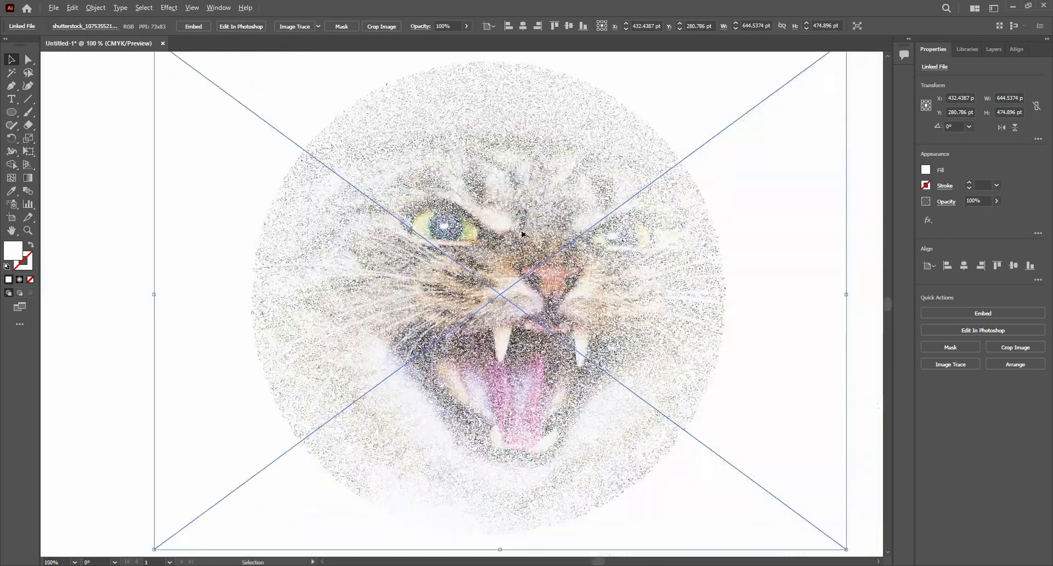
scroll(521, 234, up, 3)
scroll(483, 206, down, 3)
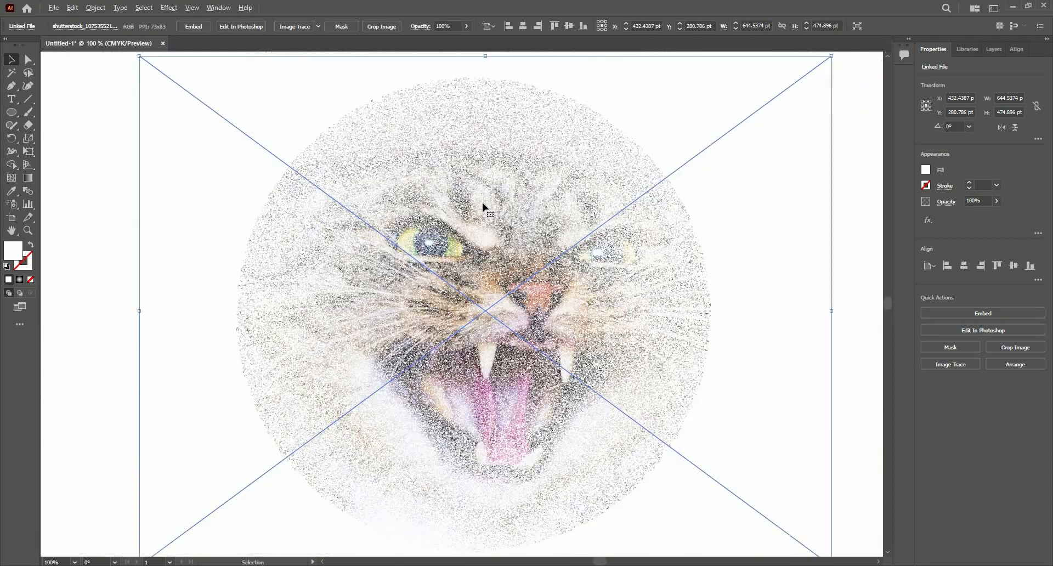
scroll(576, 230, down, 2)
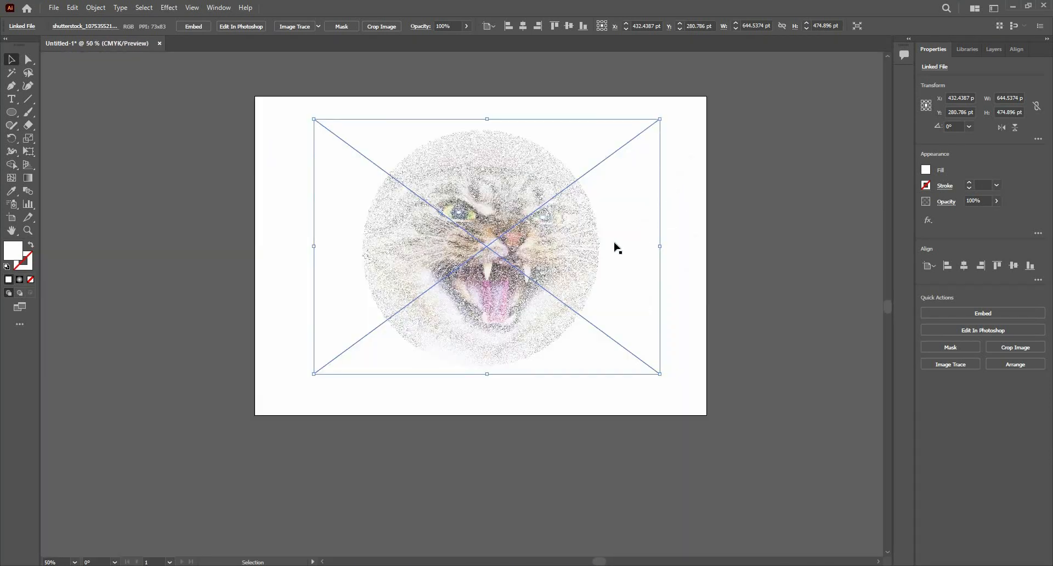
key(ctrl+shift+a)
scroll(614, 243, up, 2)
scroll(540, 303, down, 1)
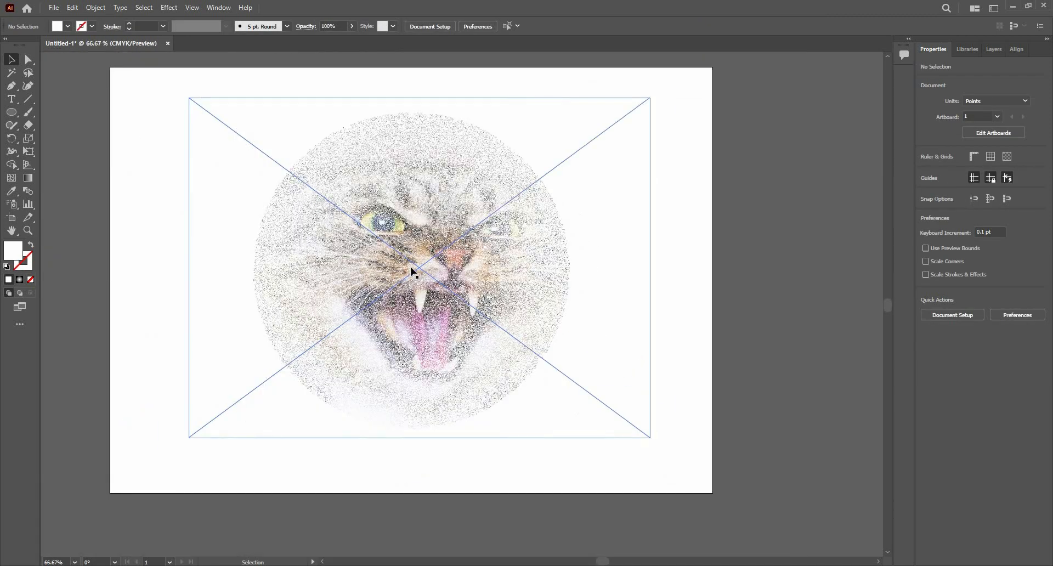
scroll(413, 267, down, 1)
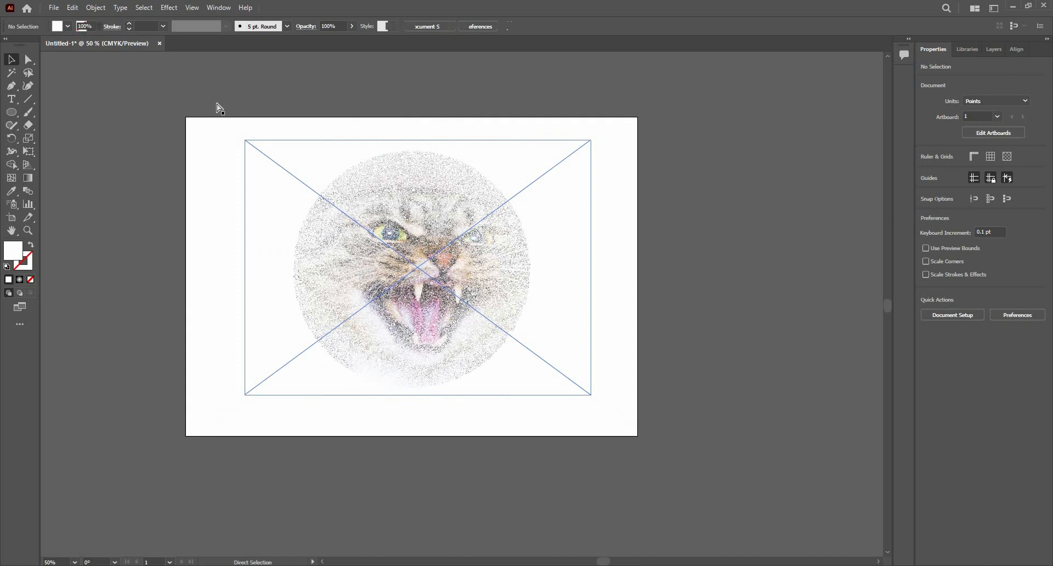
Undo the opacity mask on the cat image and delete the image, keeping only the traced mezzotint circle.
key(ctrl+z)
click(576, 106)
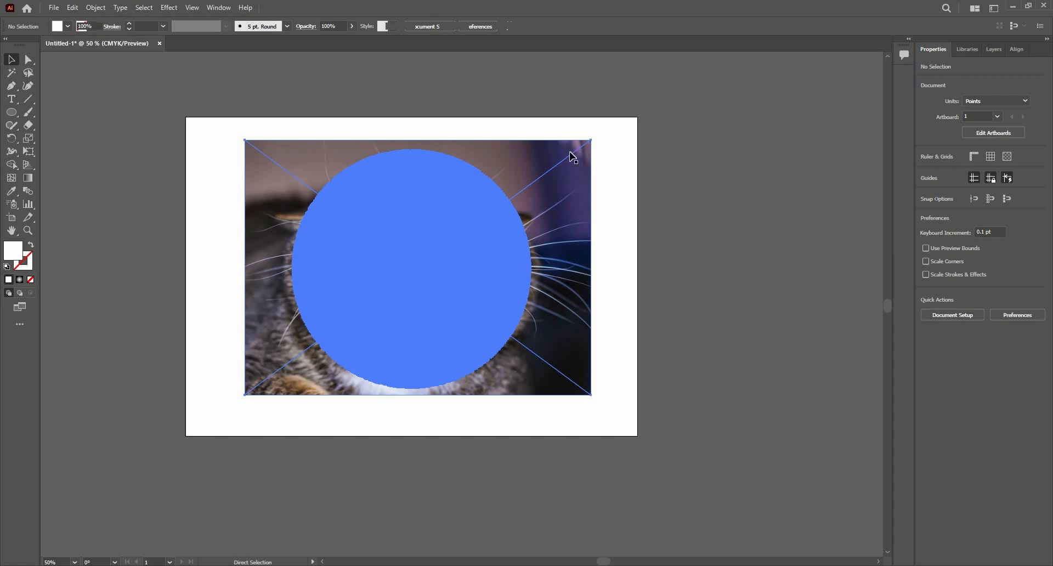
drag(534, 161, 544, 181)
drag(735, 166, 735, 166)
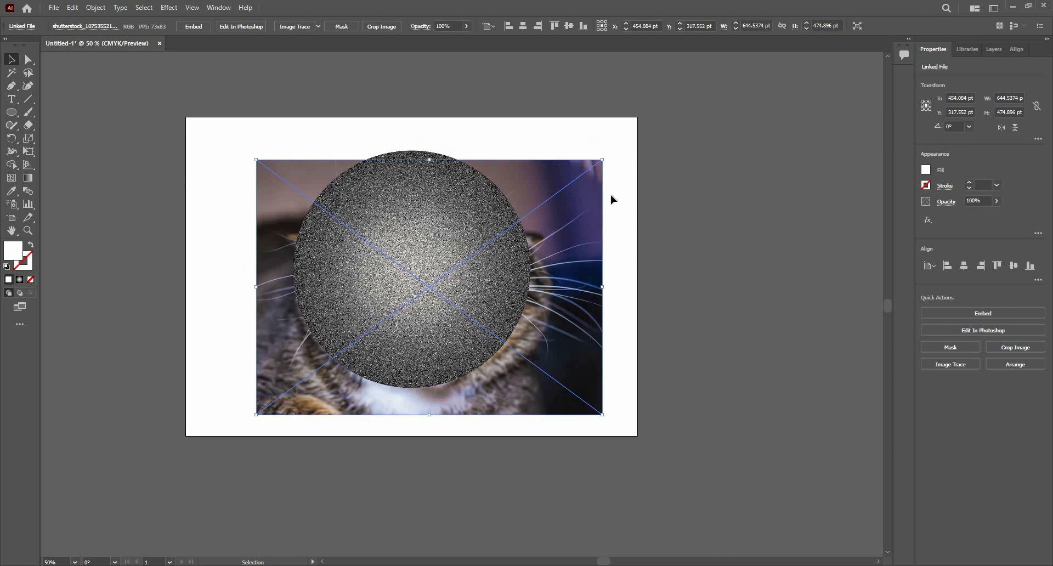
key(Delete)
Draw a circle about 515 pt in diameter overlapping the mezzotint circle and fill it with red.
key(l)
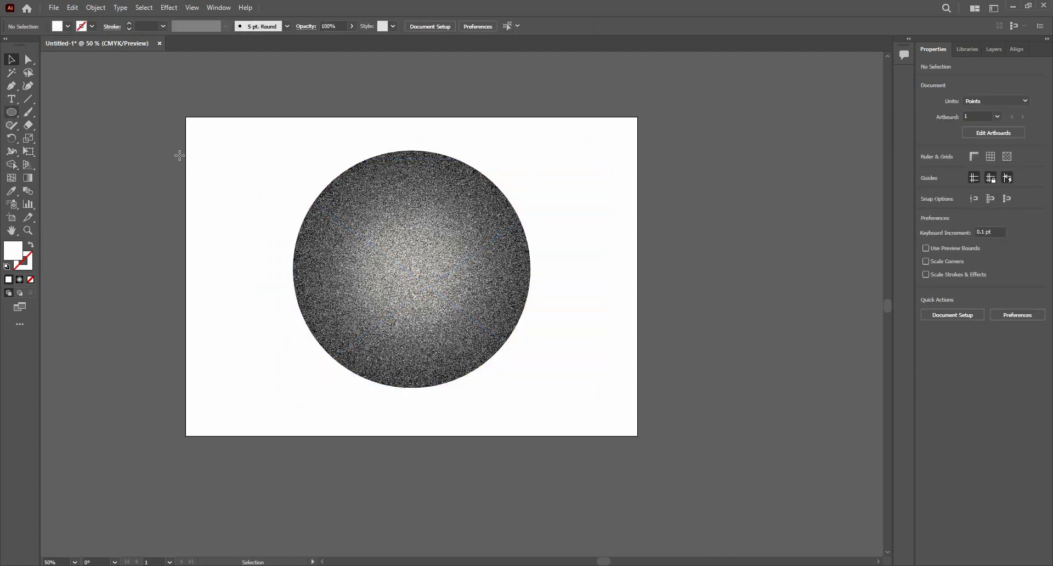
drag(179, 156, 456, 433)
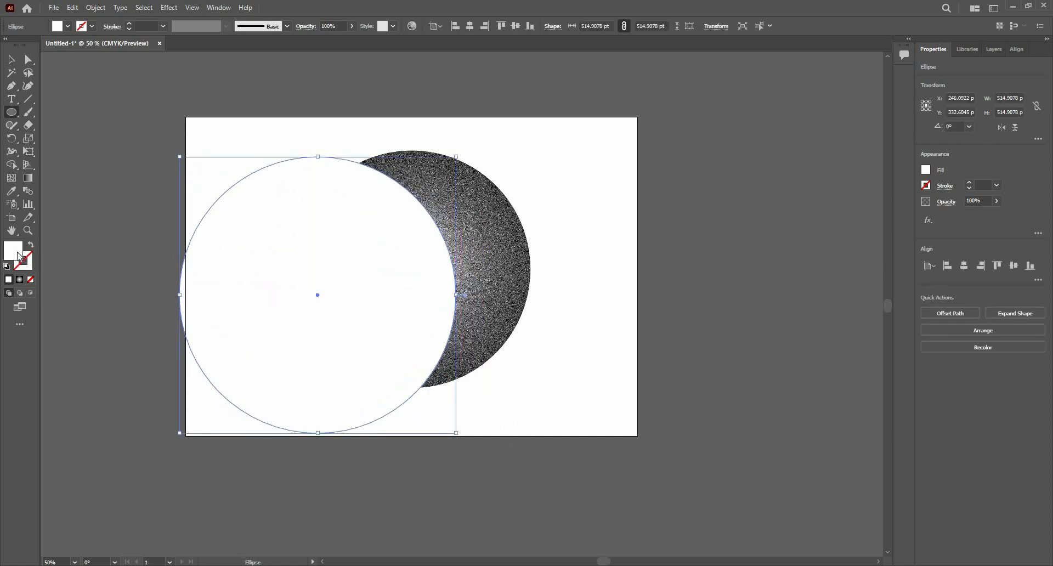
double_click(19, 256)
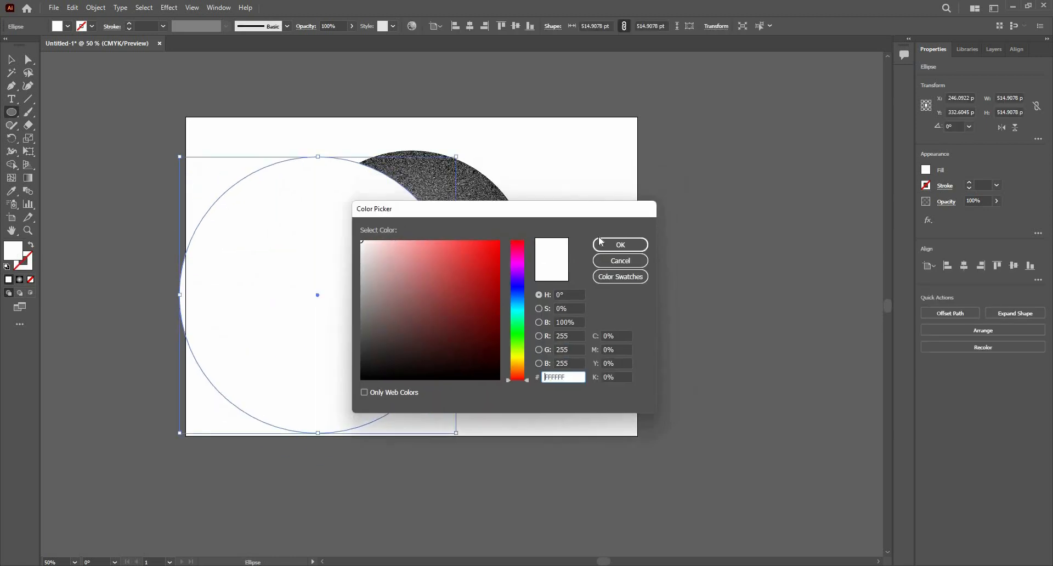
click(602, 244)
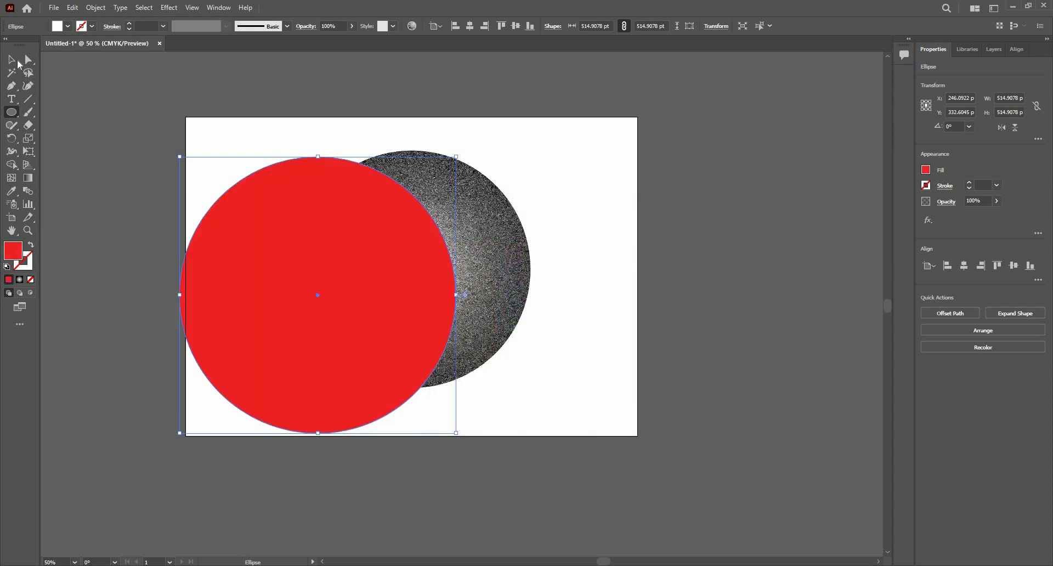
Try to fit the red circle over the mezzotint circle by moving it and shrinking it to about 463 pt.
click(13, 60)
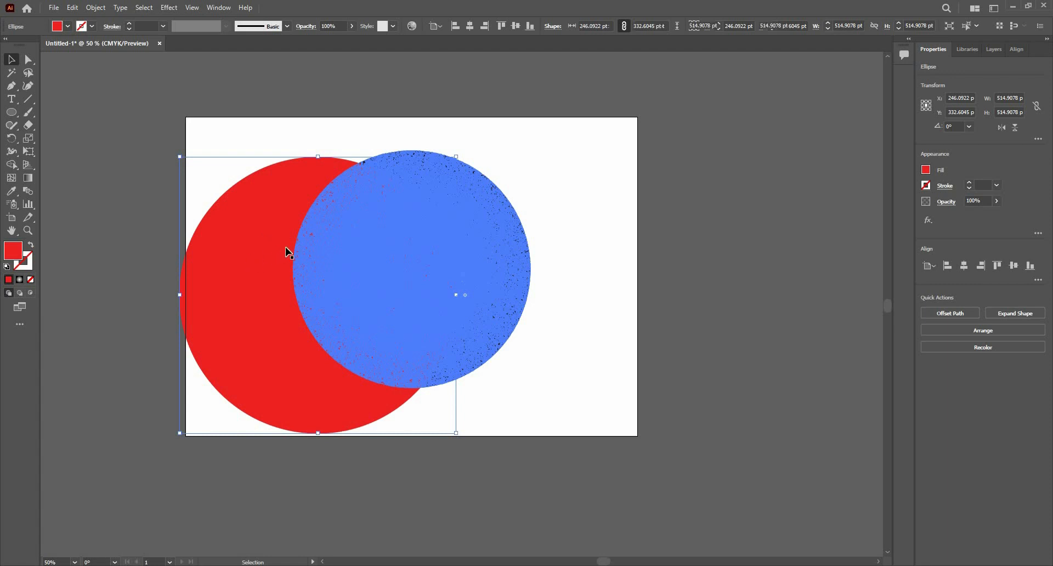
click(313, 244)
drag(318, 242, 336, 313)
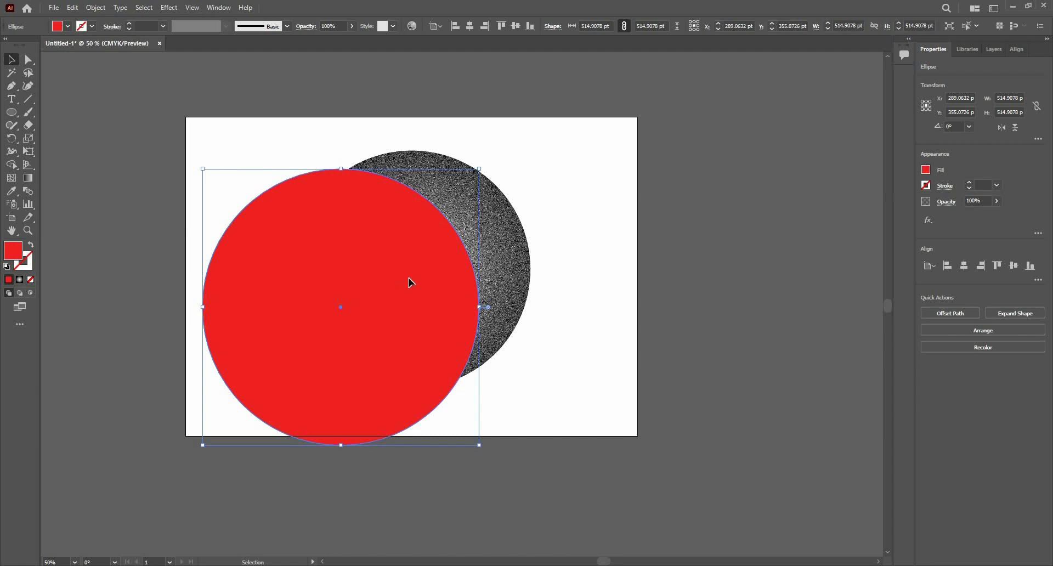
drag(408, 278, 404, 275)
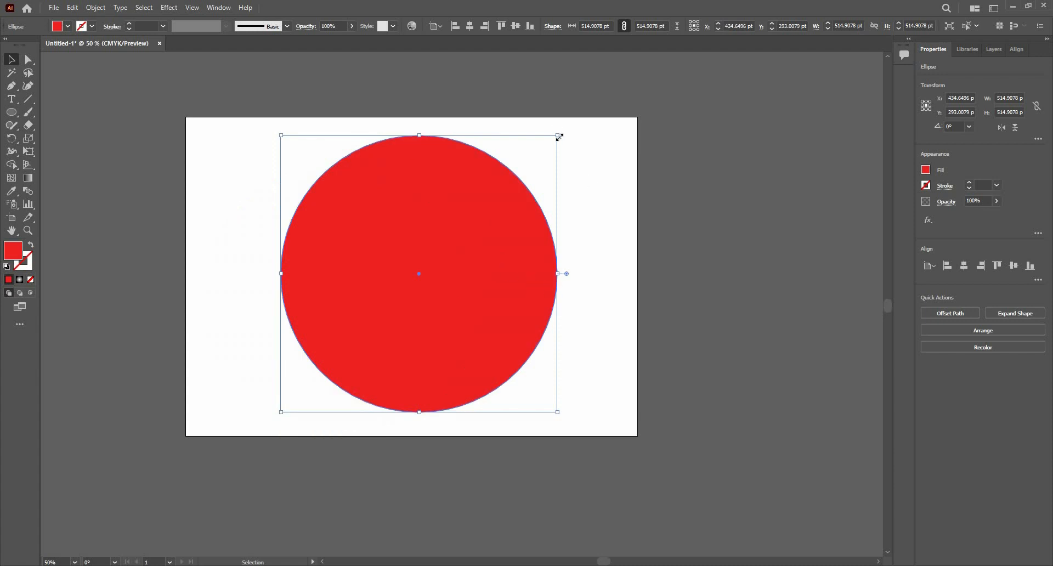
drag(546, 162, 332, 282)
drag(479, 197, 480, 196)
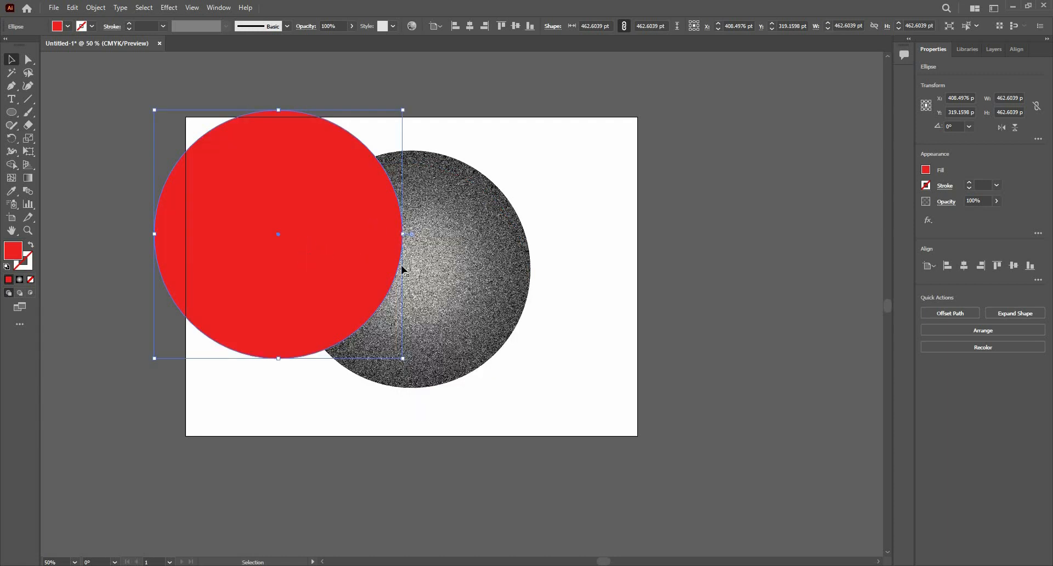
Copy the mezzotint circle group's width and use it to create a matching red circle 441.7103 pt wide and high.
click(490, 239)
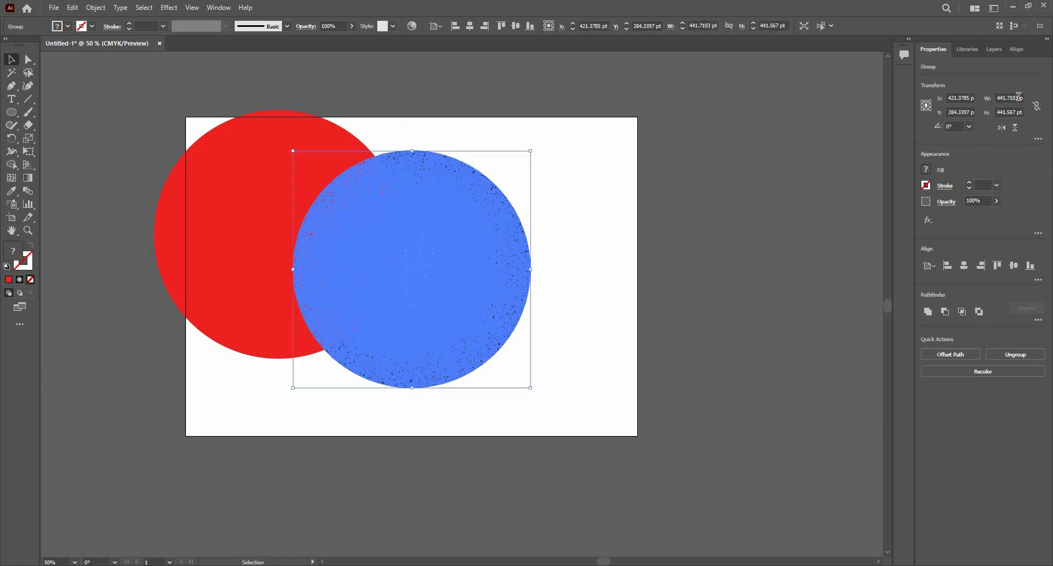
double_click(1011, 98)
key(ctrl+c)
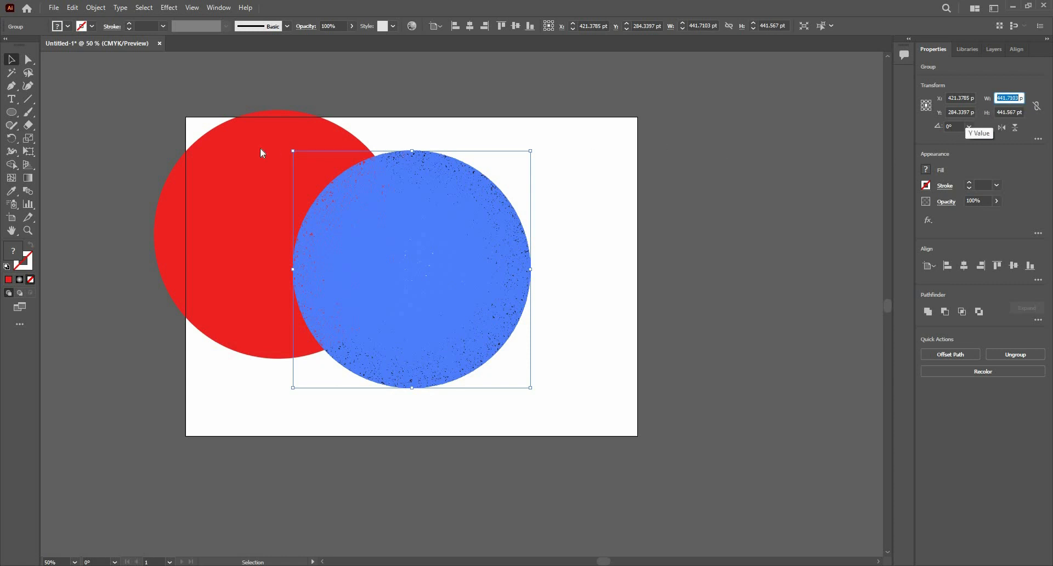
click(235, 163)
click(11, 114)
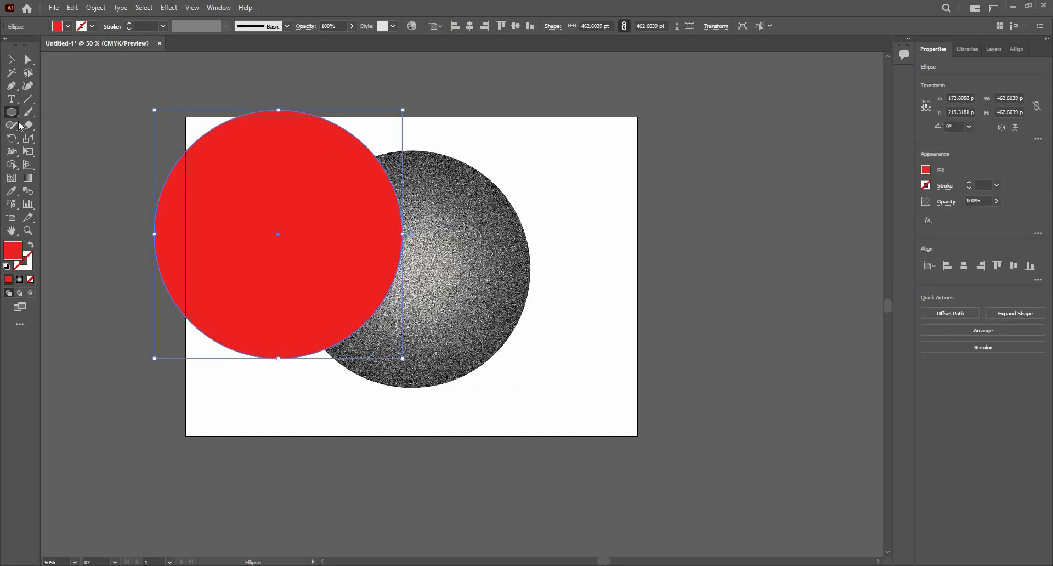
click(151, 152)
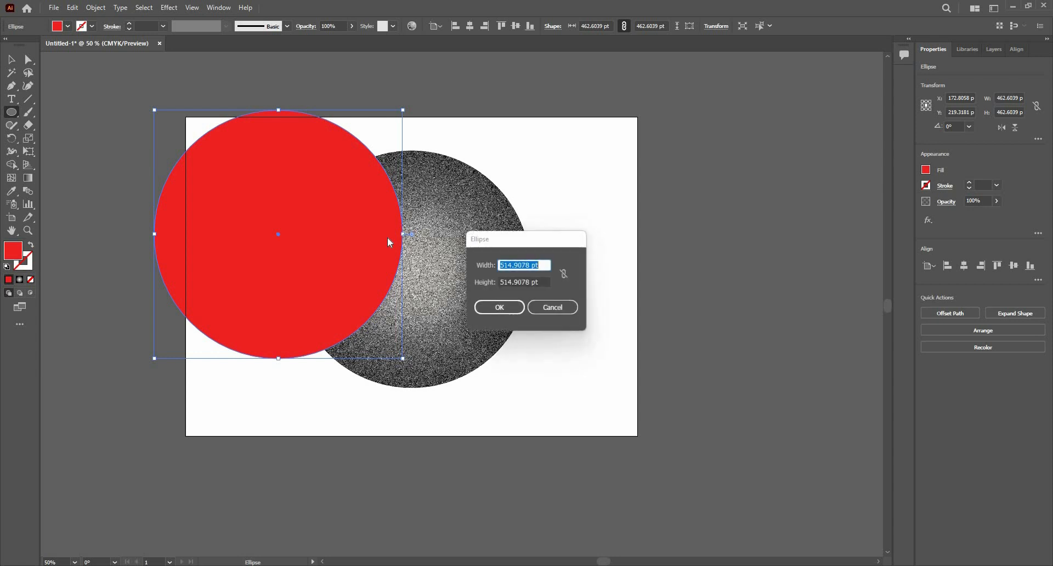
key(ctrl+v)
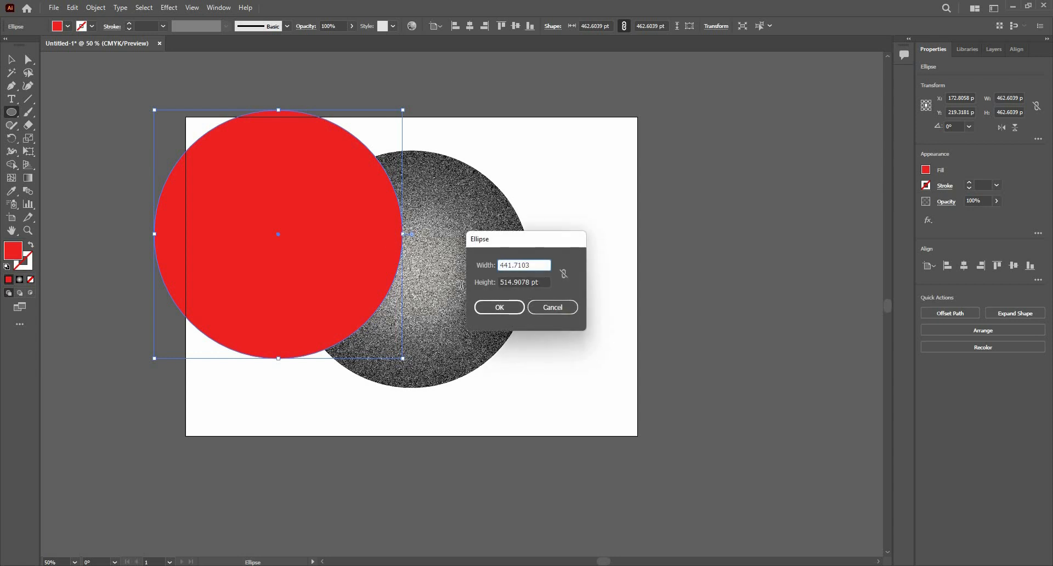
key(Tab)
key(ctrl+v)
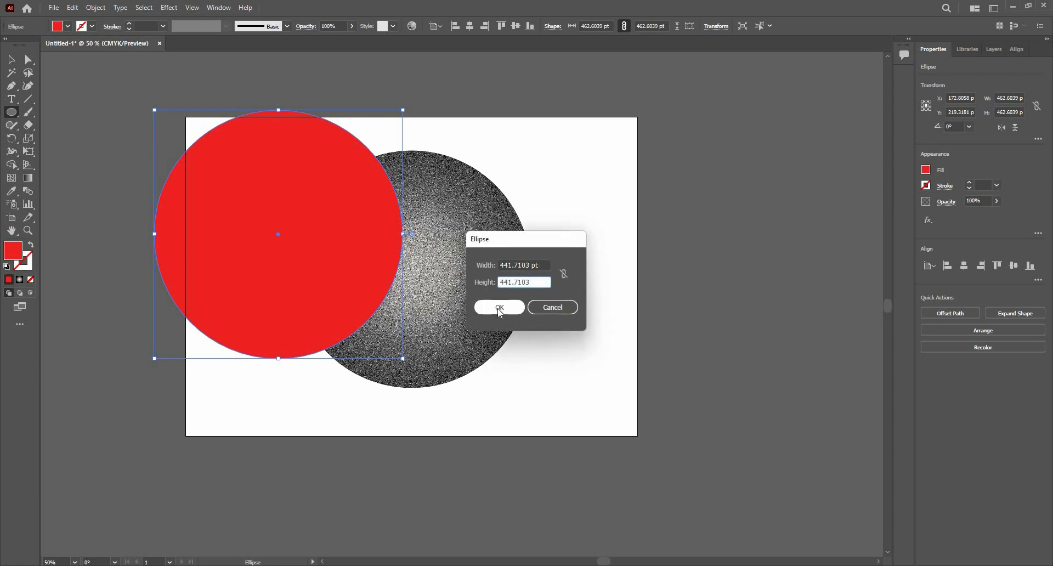
click(499, 308)
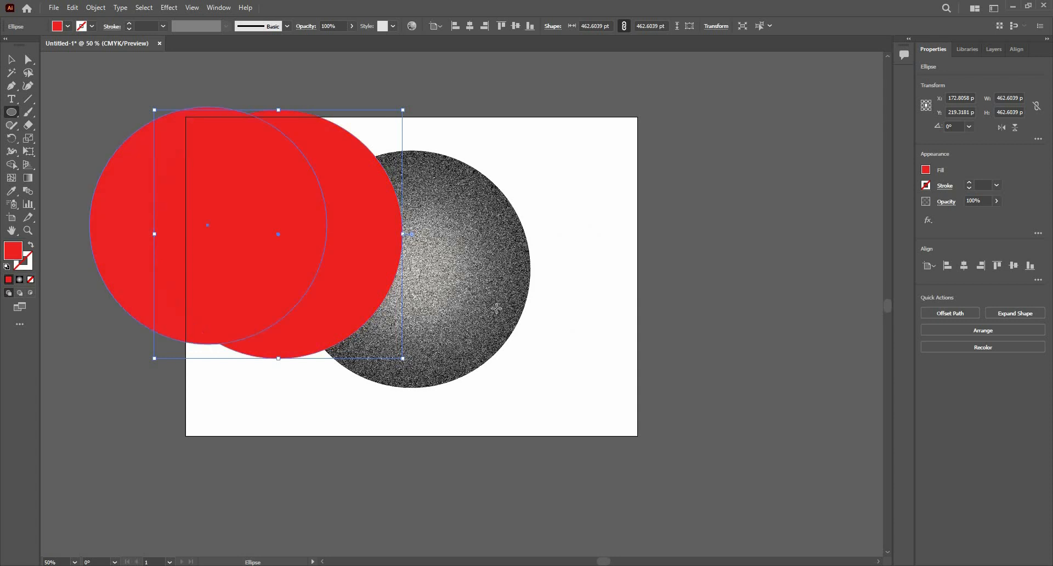
Delete the larger, freehand-sized red circle.
key(v)
click(360, 205)
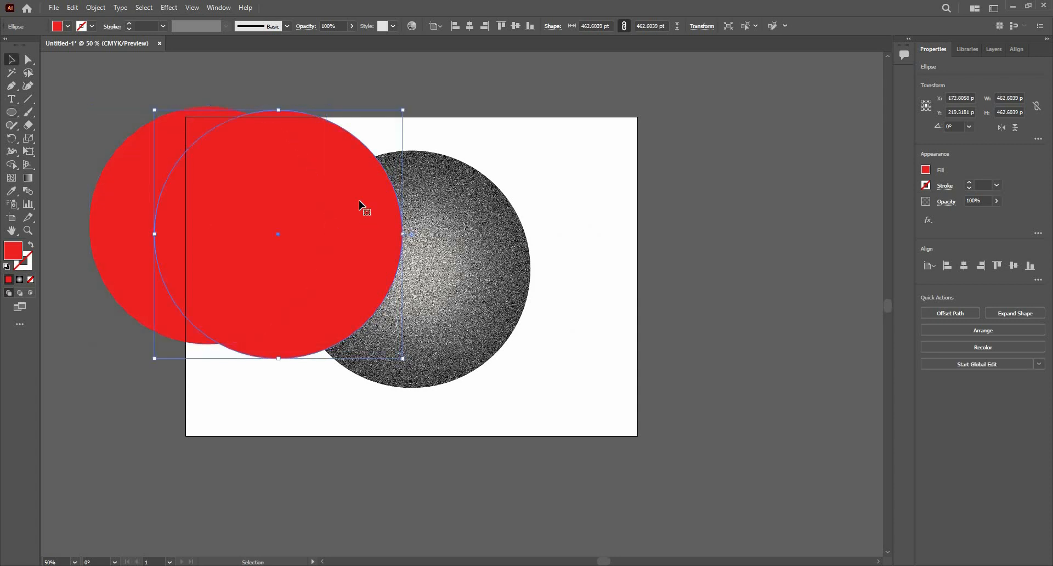
key(Delete)
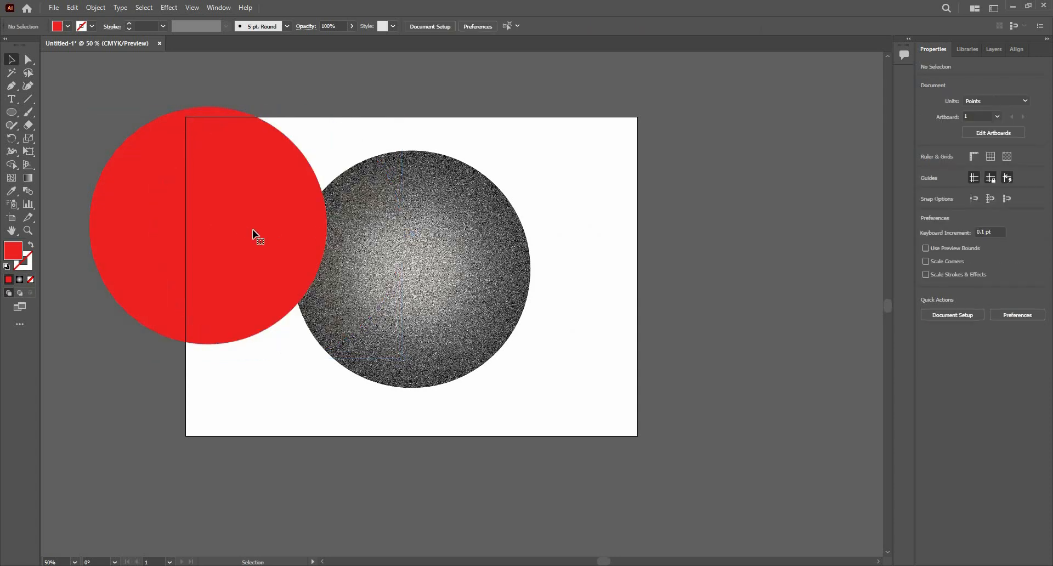
Center both the new red circle and the mezzotint circle horizontally and vertically on the artboard, and clear the selection.
click(269, 241)
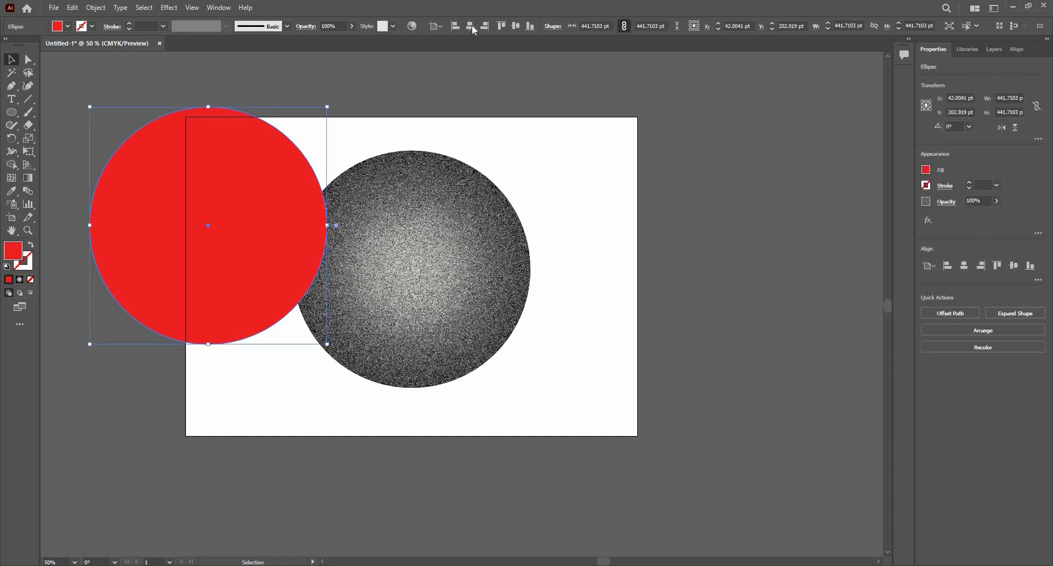
click(472, 27)
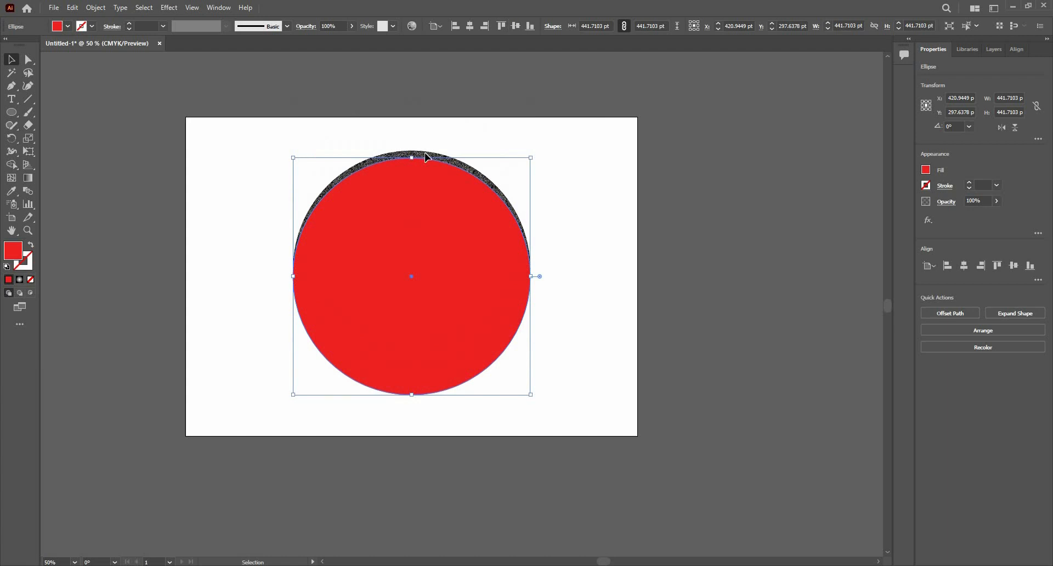
click(425, 153)
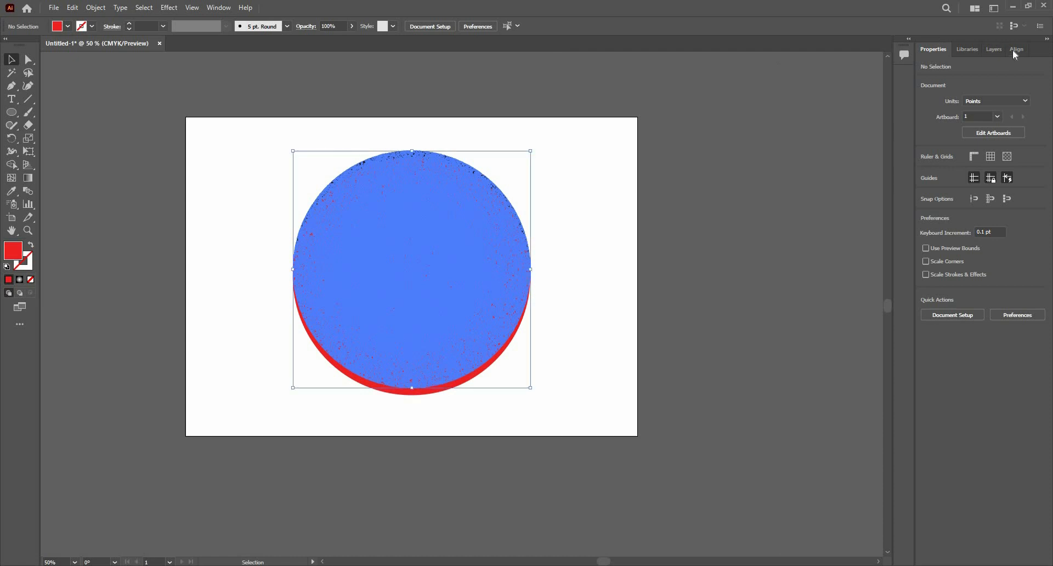
click(471, 26)
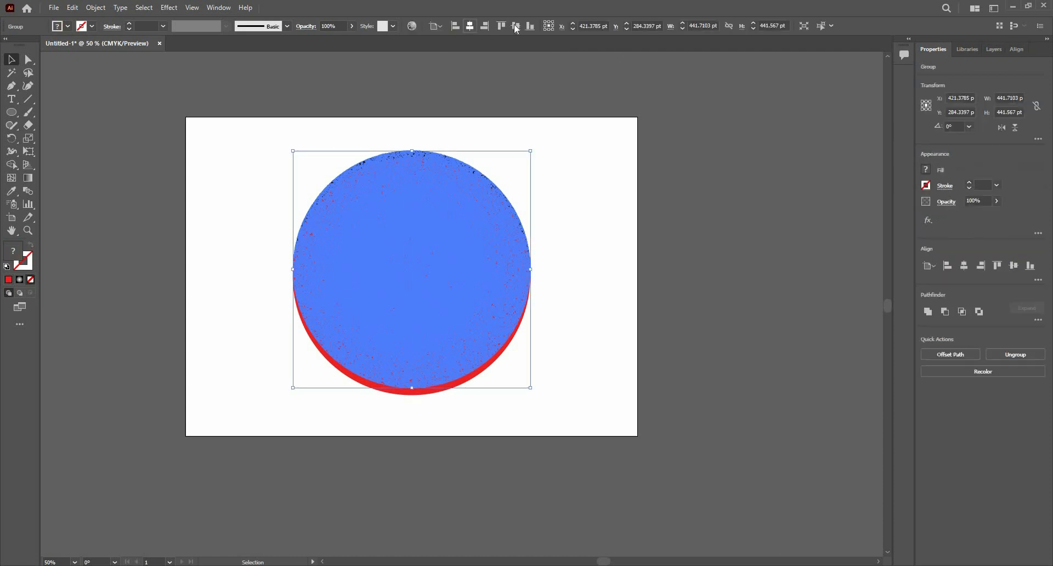
click(516, 27)
key(ctrl+shift+a)
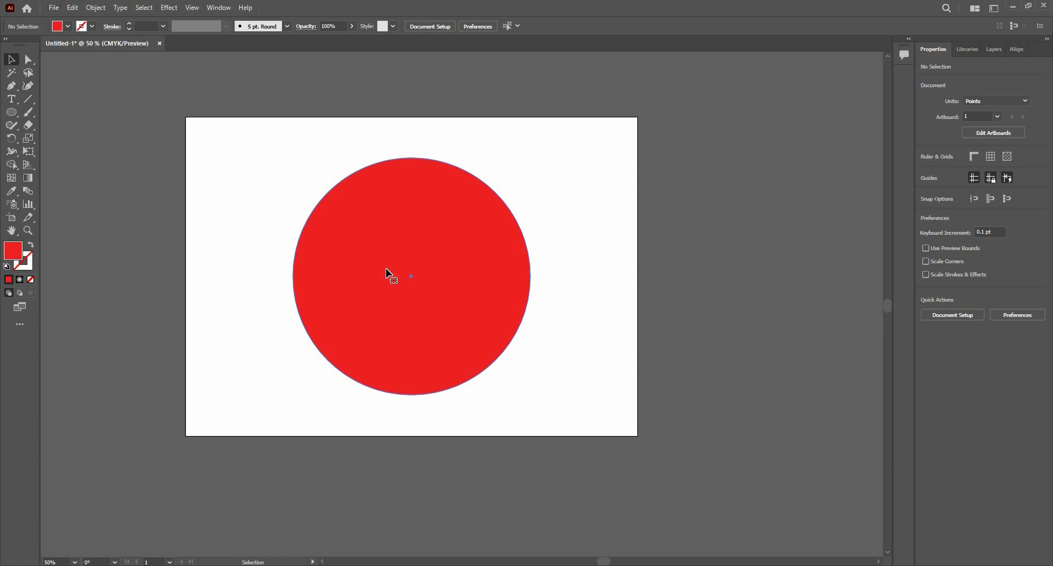
Send the red circle to the back, behind the mezzotint circle.
click(387, 272)
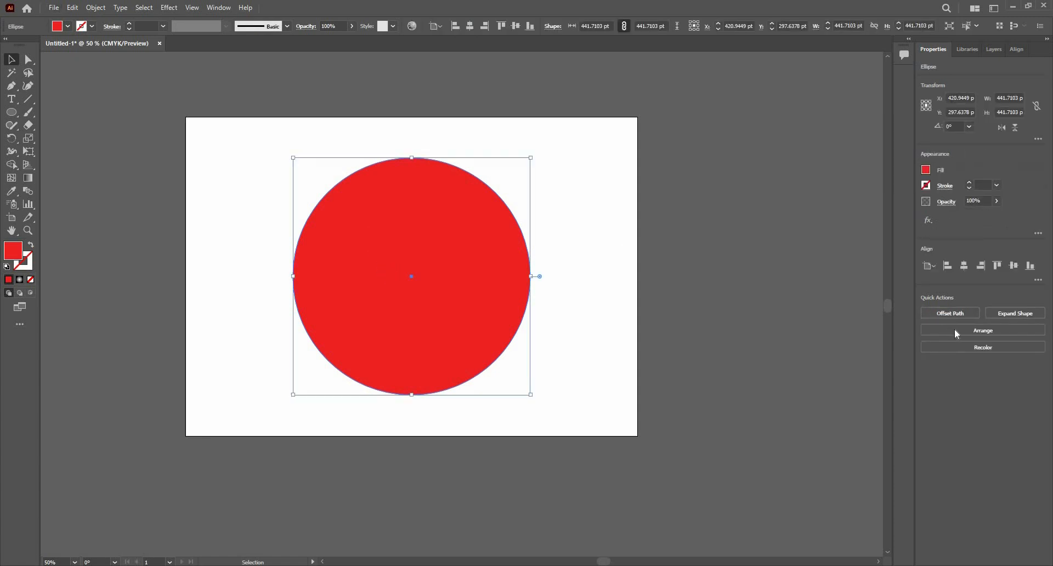
click(956, 331)
click(969, 374)
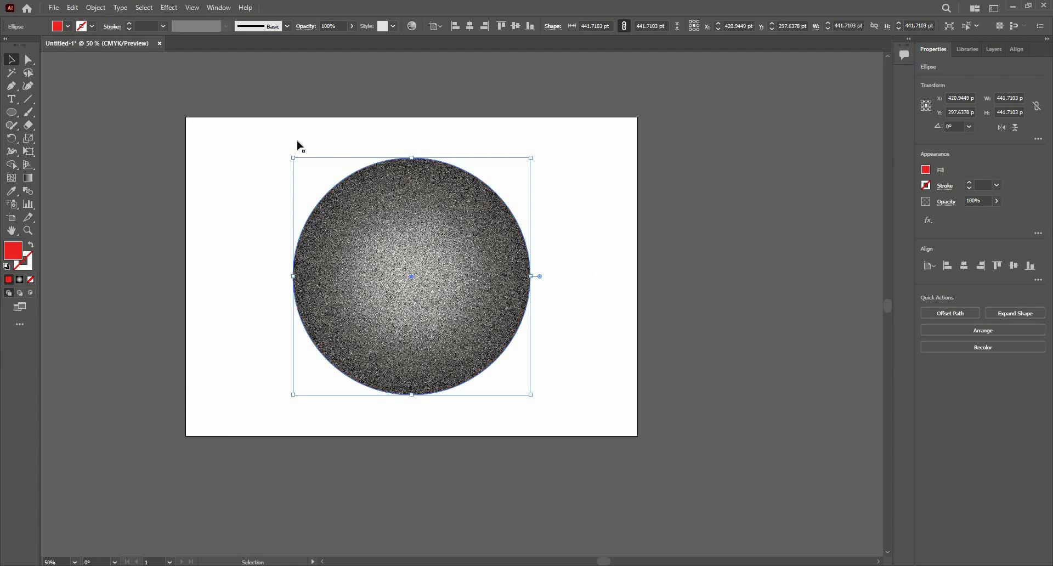
Select the red circle together with the mezzotint circle, make an opacity mask from them, and clear the selection.
click(551, 399)
mouse_move(550, 399)
mouse_down()
mouse_move(560, 417)
mouse_move(593, 386)
mouse_up()
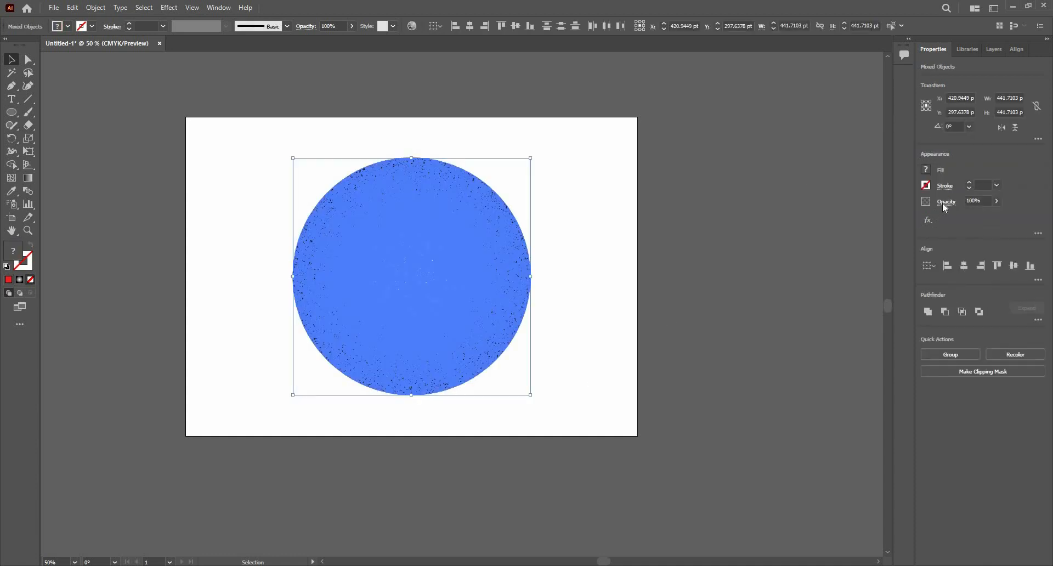
click(943, 203)
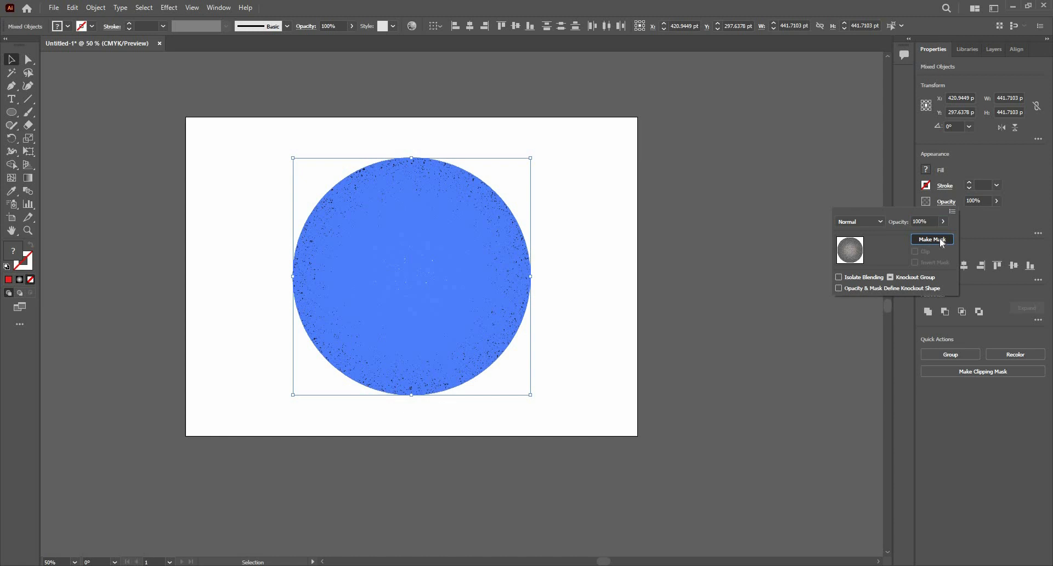
click(941, 242)
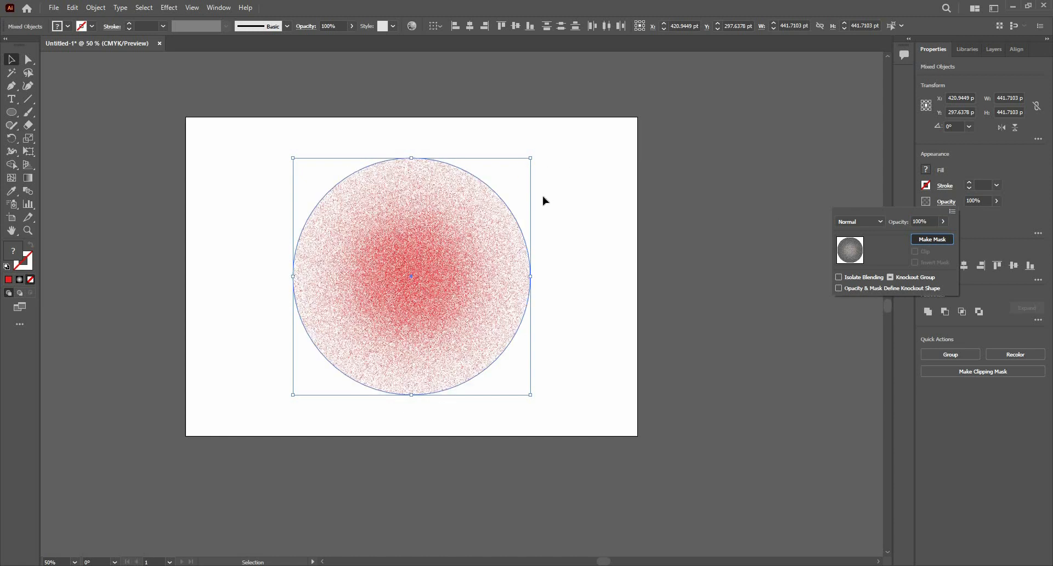
scroll(428, 260, up, 2)
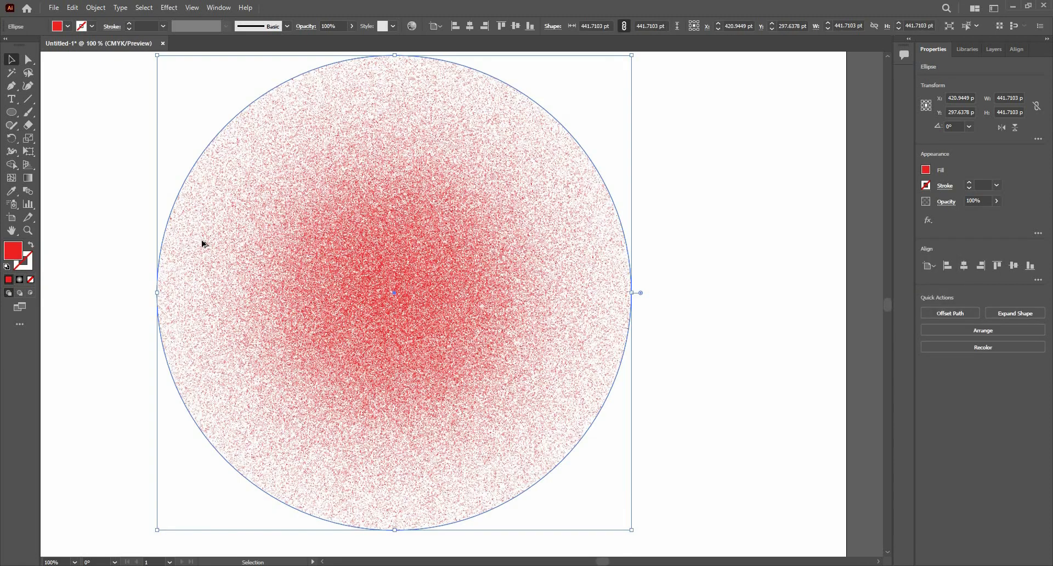
scroll(293, 226, up, 1)
scroll(402, 202, down, 2)
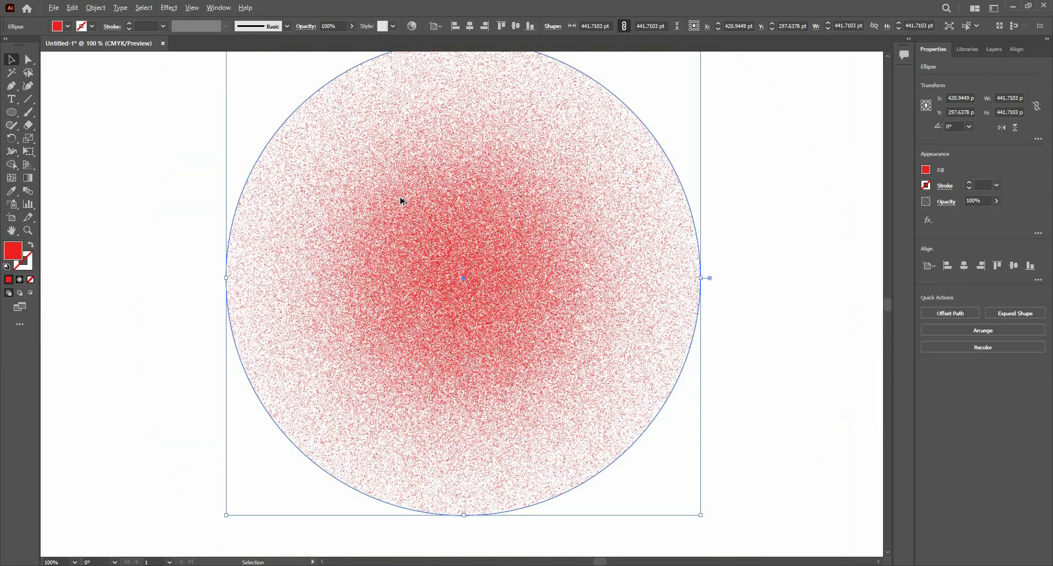
drag(448, 224, 425, 266)
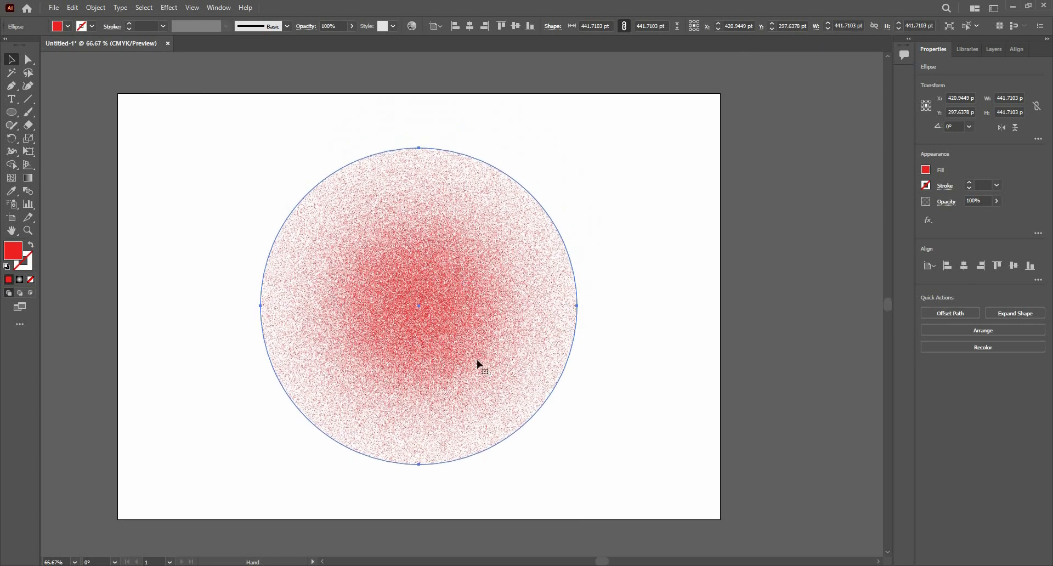
click(649, 224)
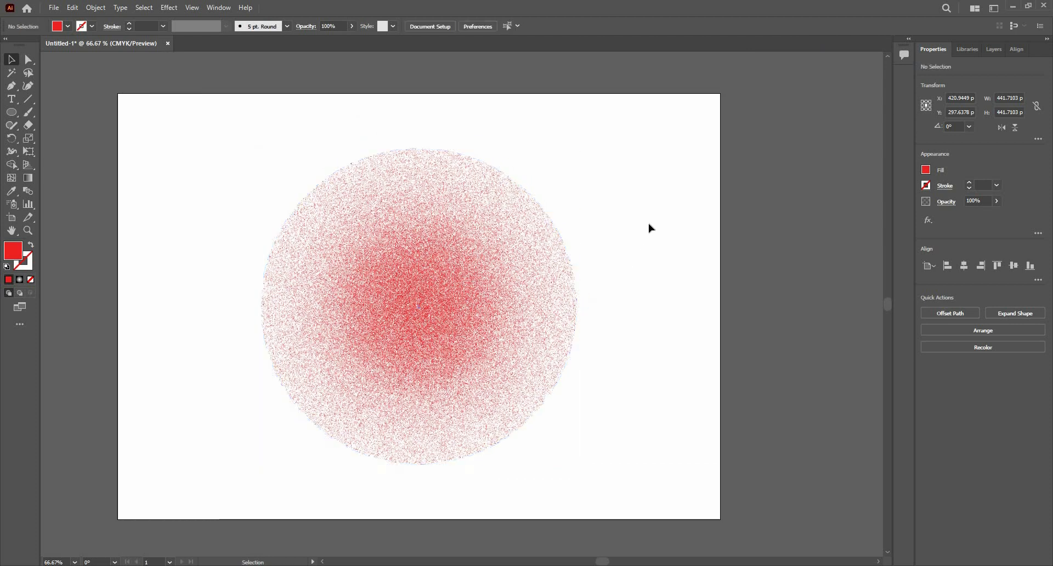